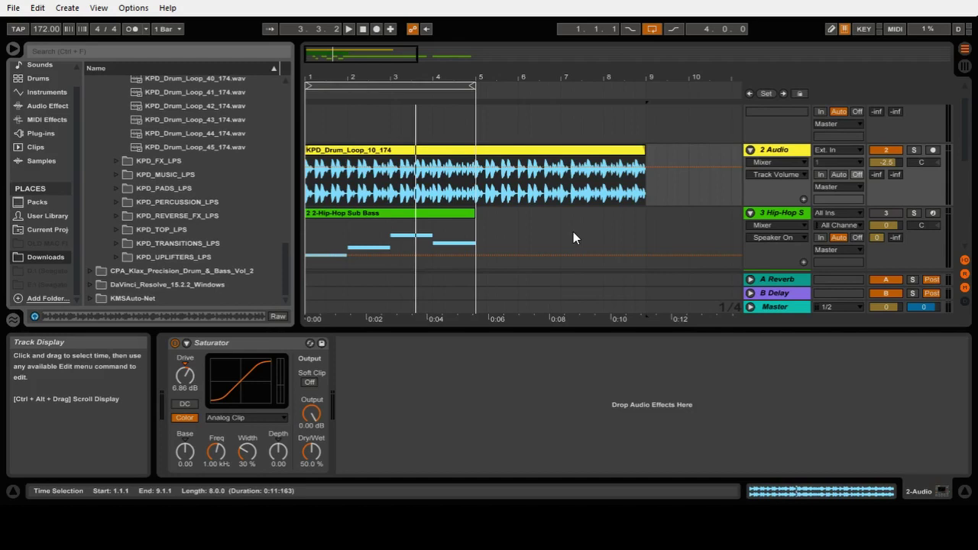
Step: Hide the Detail View, play the loop and mute the KPD_Drum_Loop_10_174 drums on track 2
{"action": "left_click", "coordinate": [965, 491]}
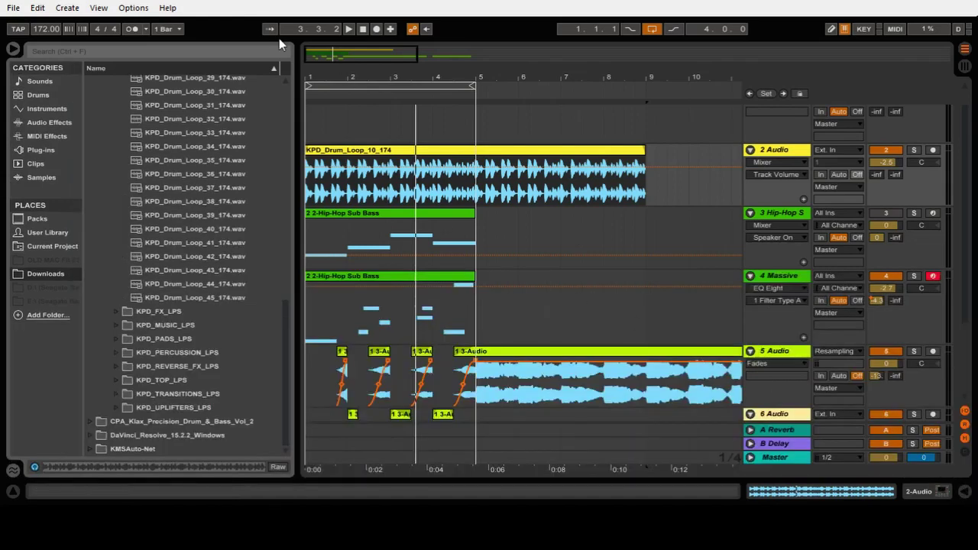
{"action": "left_click", "coordinate": [314, 73]}
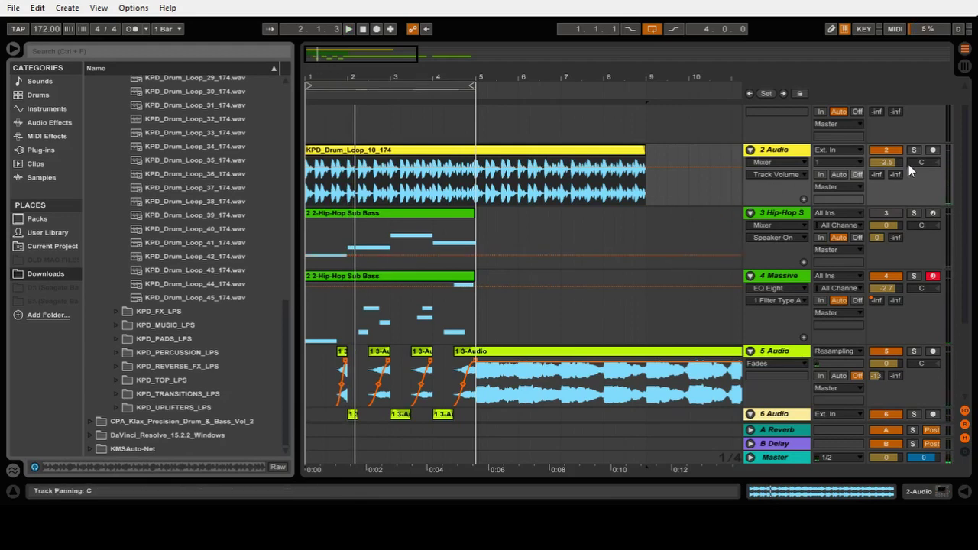
{"action": "left_click", "coordinate": [886, 149]}
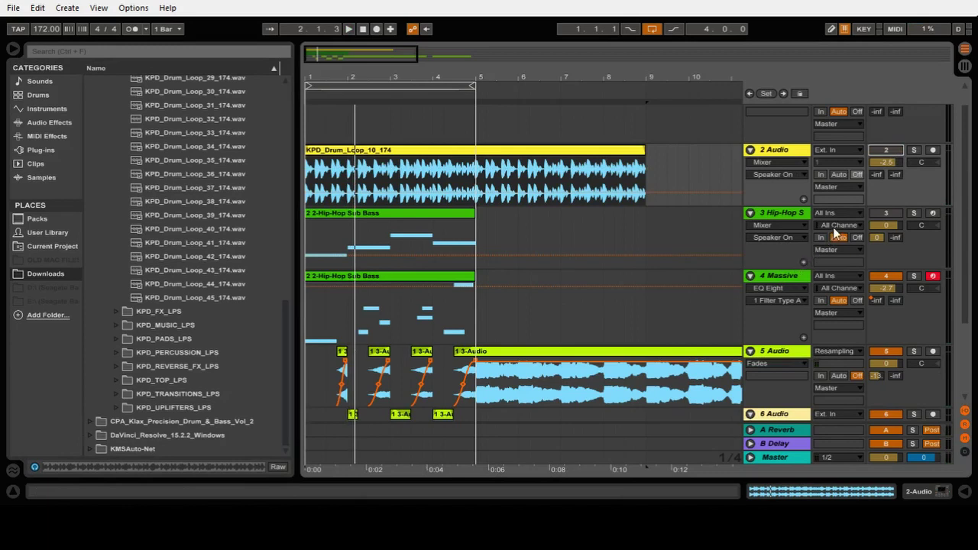
Step: Select the 4 Massive track and show its Massive, MIDS/SUB rack, EQ Eight and Saturator devices
{"action": "scroll", "coordinate": [717, 260], "scroll_direction": "down", "scroll_amount": 2}
{"action": "scroll", "coordinate": [717, 260], "scroll_direction": "down", "scroll_amount": 2}
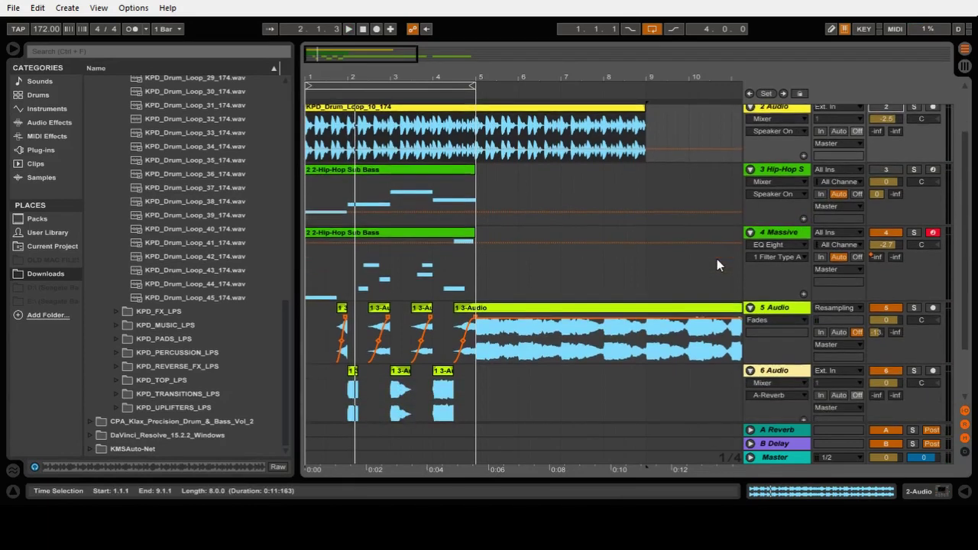
{"action": "left_click", "coordinate": [787, 218]}
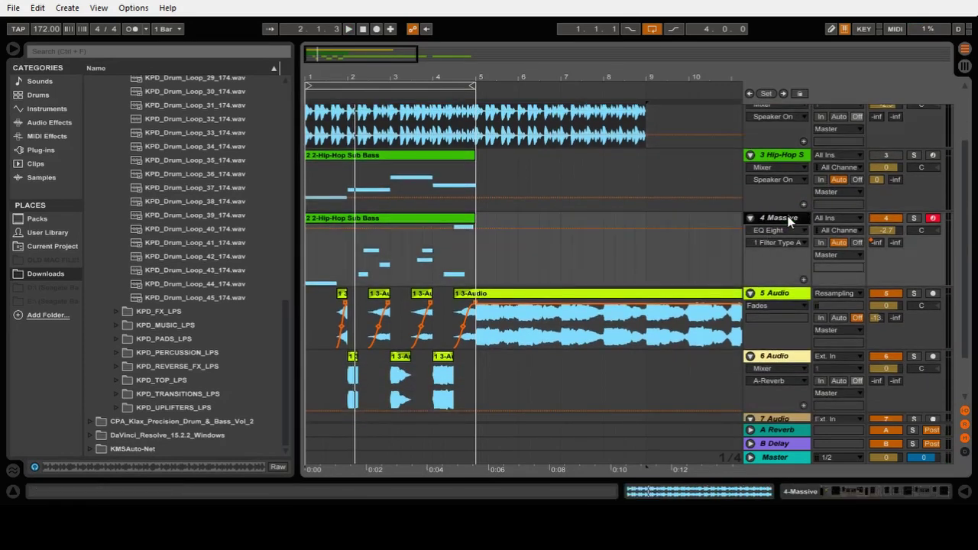
{"action": "left_click", "coordinate": [792, 156]}
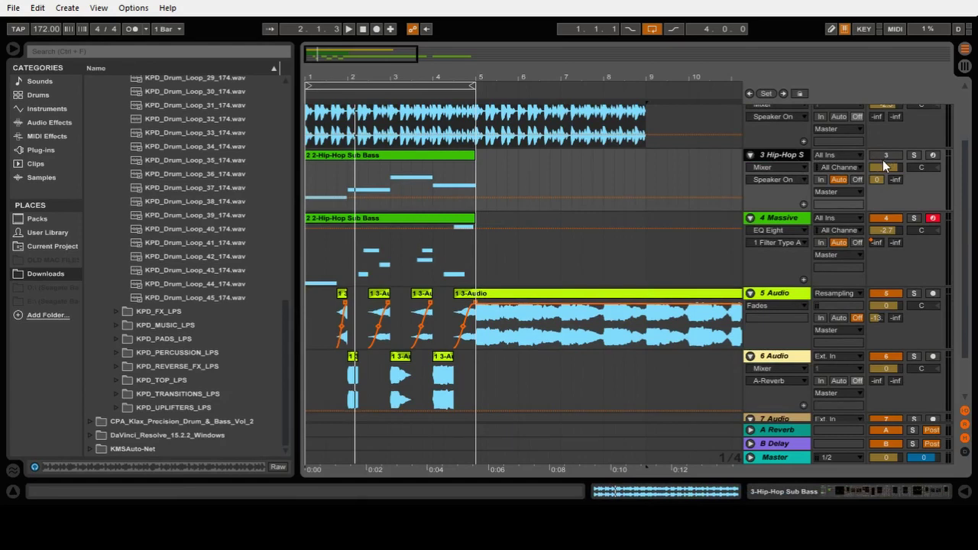
{"action": "left_click", "coordinate": [777, 219]}
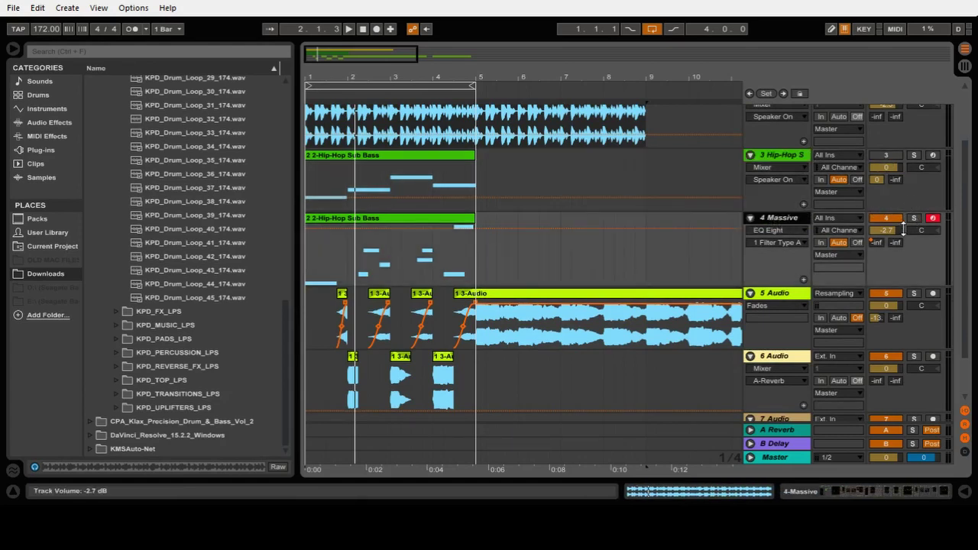
{"action": "left_click", "coordinate": [831, 493]}
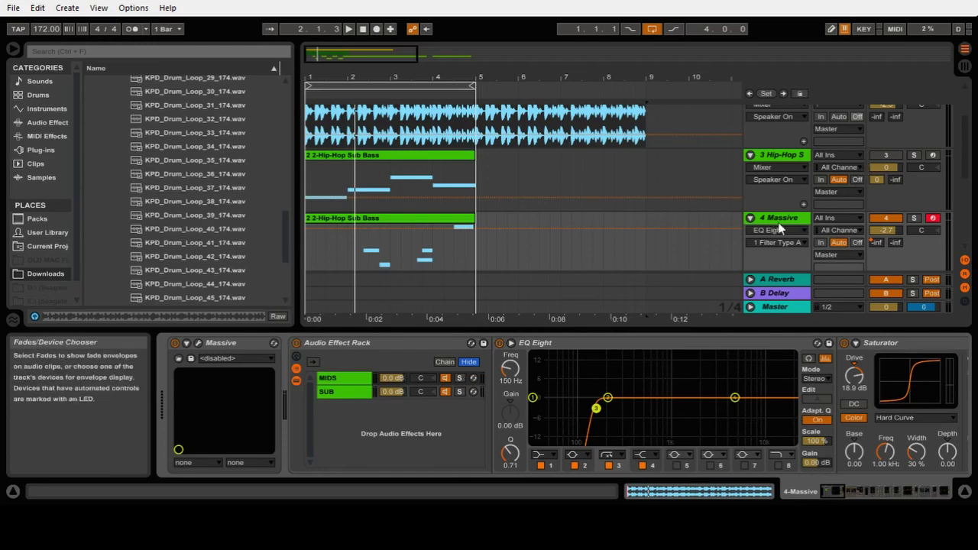
Step: Solo the 4 Massive track, play it, and switch off its Audio Effect Rack
{"action": "left_click", "coordinate": [912, 218]}
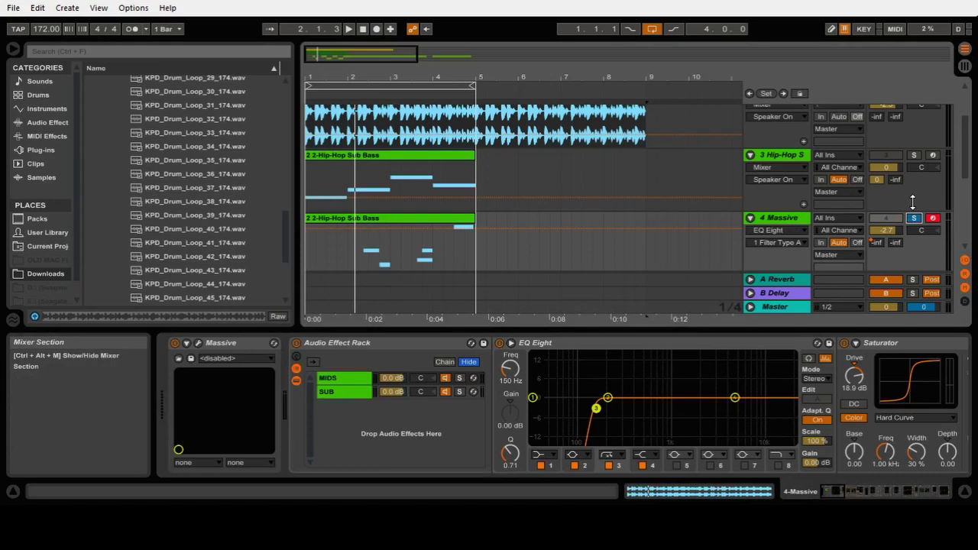
{"action": "key", "text": "space"}
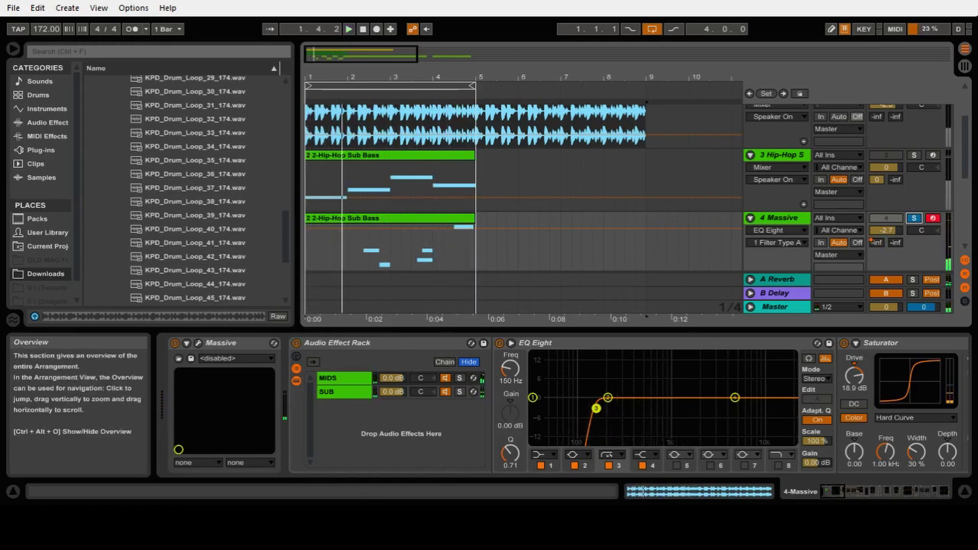
{"action": "left_click", "coordinate": [831, 493]}
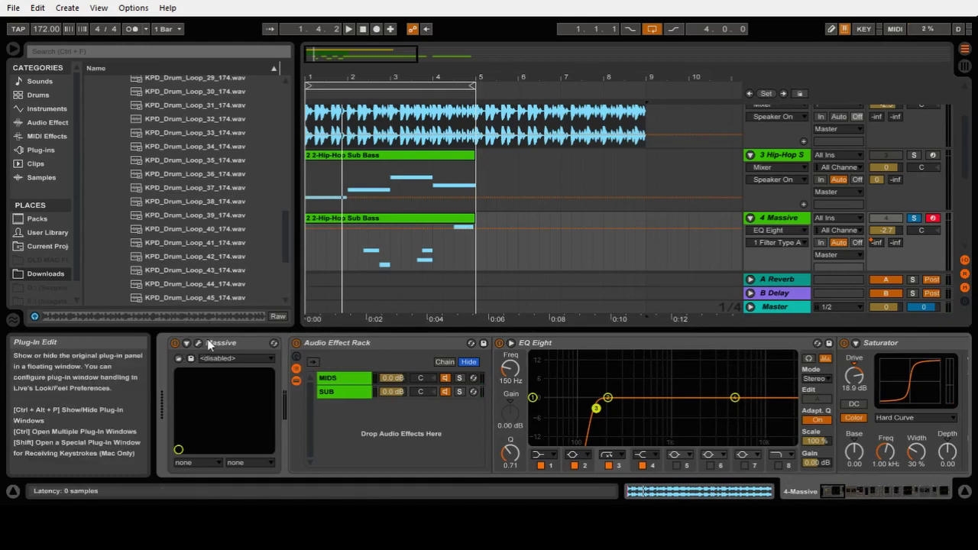
{"action": "left_click", "coordinate": [296, 343]}
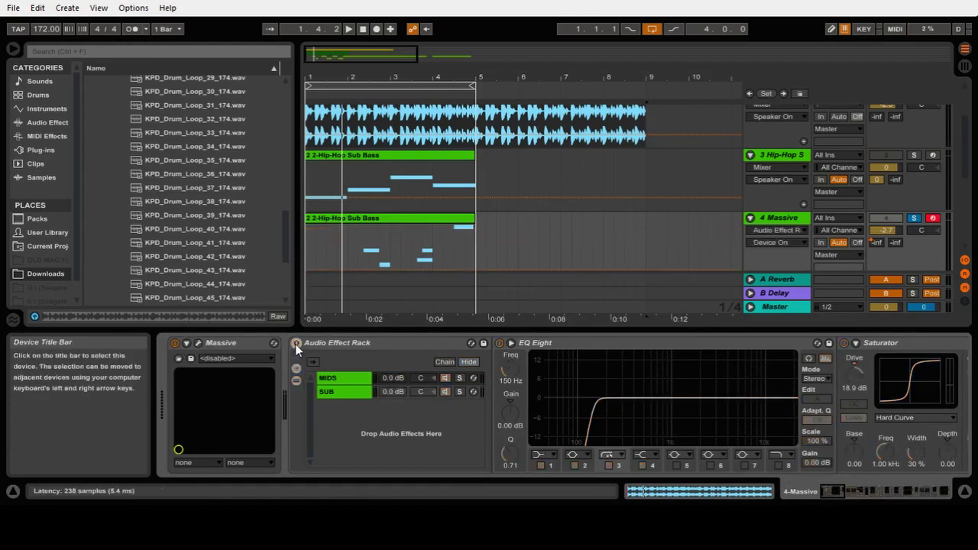
Step: Switch off the Auto Filter, EQ Eight, Saturator, Glue Compressor and final EQ Eight in the Massive chain
{"action": "left_click", "coordinate": [844, 492]}
{"action": "left_click", "coordinate": [847, 493]}
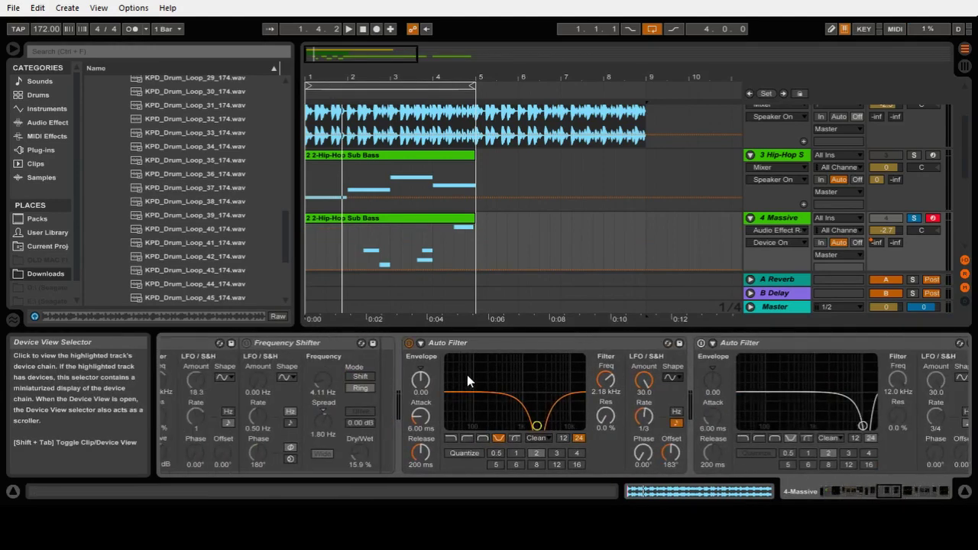
{"action": "left_click", "coordinate": [410, 344]}
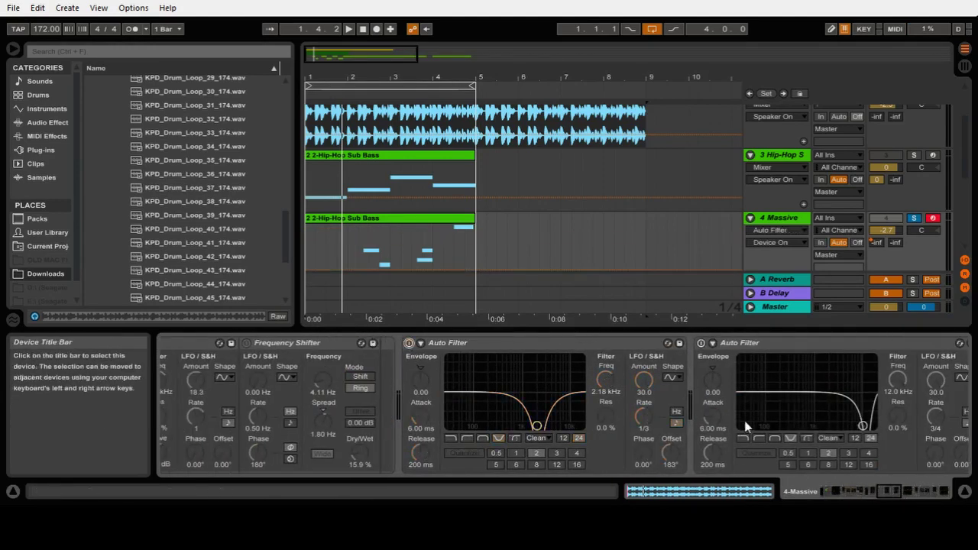
{"action": "left_click", "coordinate": [891, 489]}
{"action": "left_click", "coordinate": [904, 486]}
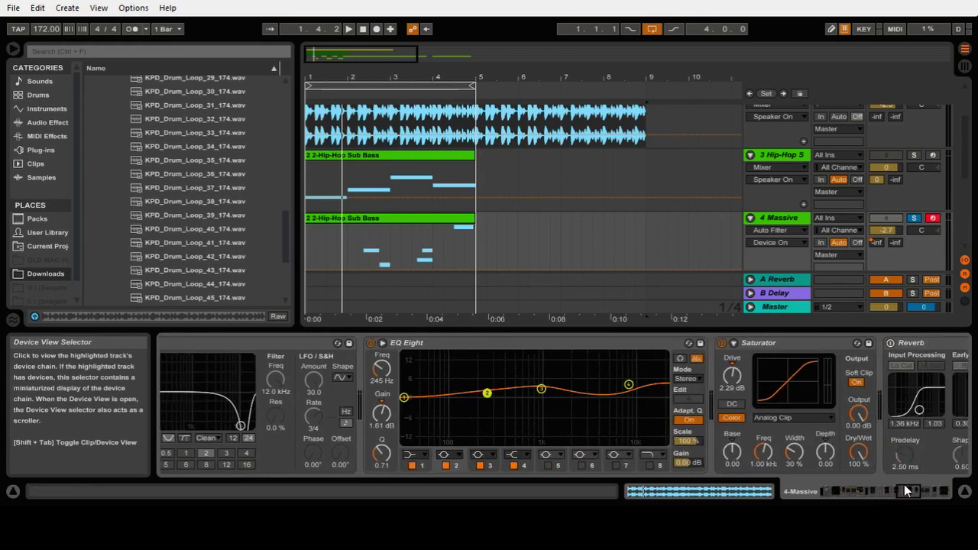
{"action": "left_click", "coordinate": [372, 343]}
{"action": "left_click", "coordinate": [721, 343]}
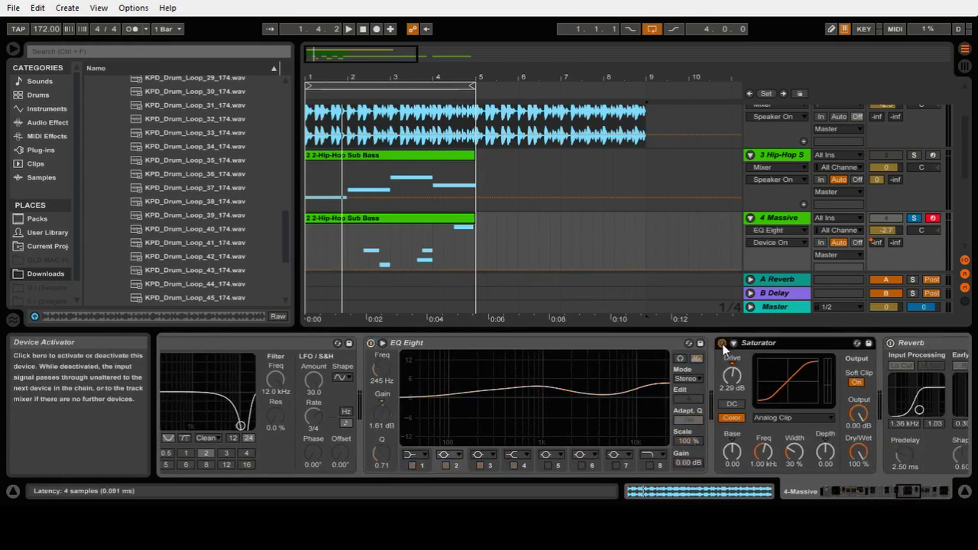
{"action": "left_click_drag", "start_coordinate": [903, 487], "coordinate": [932, 485]}
{"action": "left_click", "coordinate": [346, 343]}
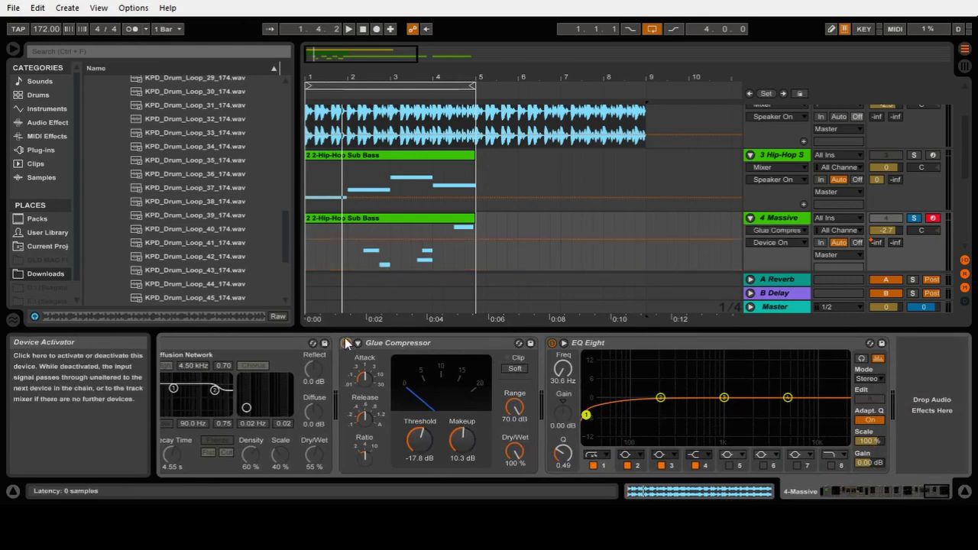
{"action": "left_click", "coordinate": [553, 343]}
{"action": "left_click_drag", "start_coordinate": [919, 488], "coordinate": [833, 500]}
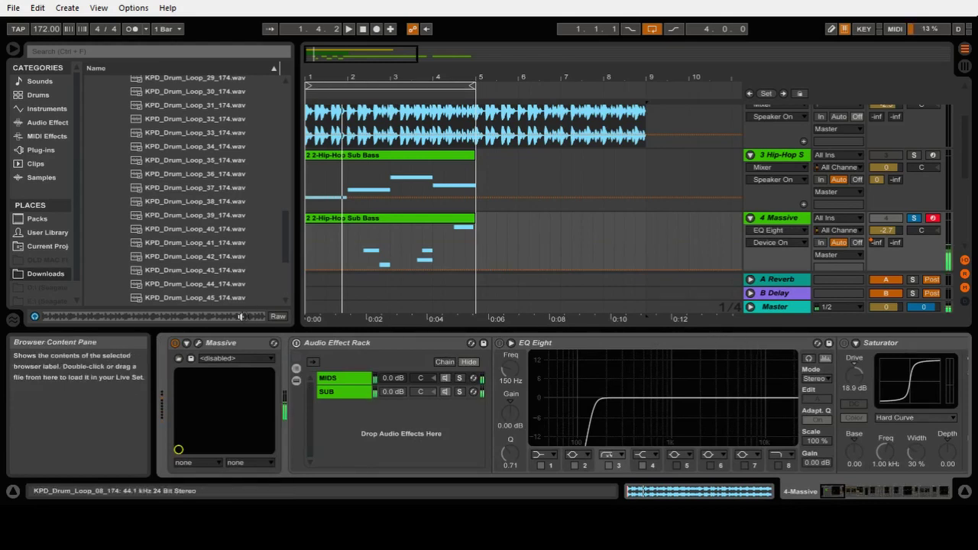
{"action": "key", "text": "space"}
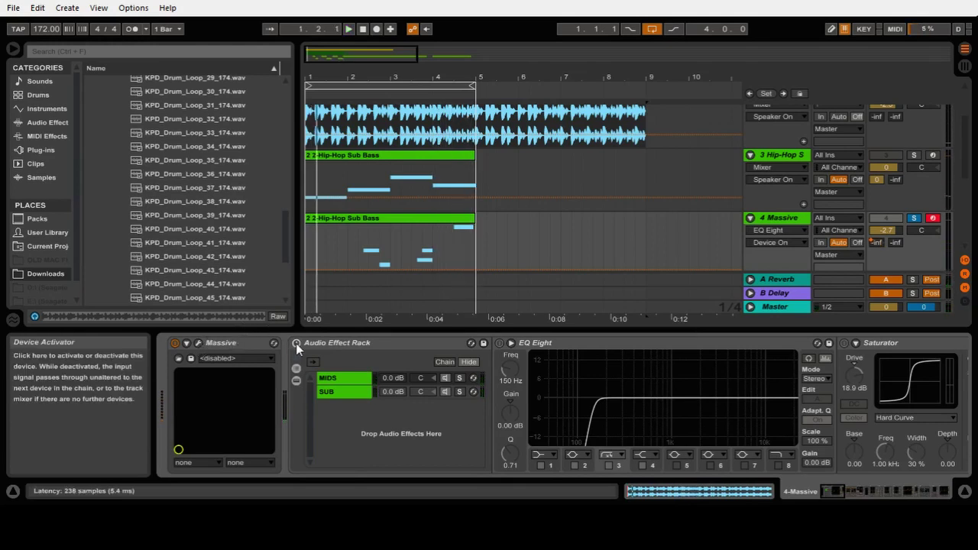
{"action": "left_click", "coordinate": [197, 344]}
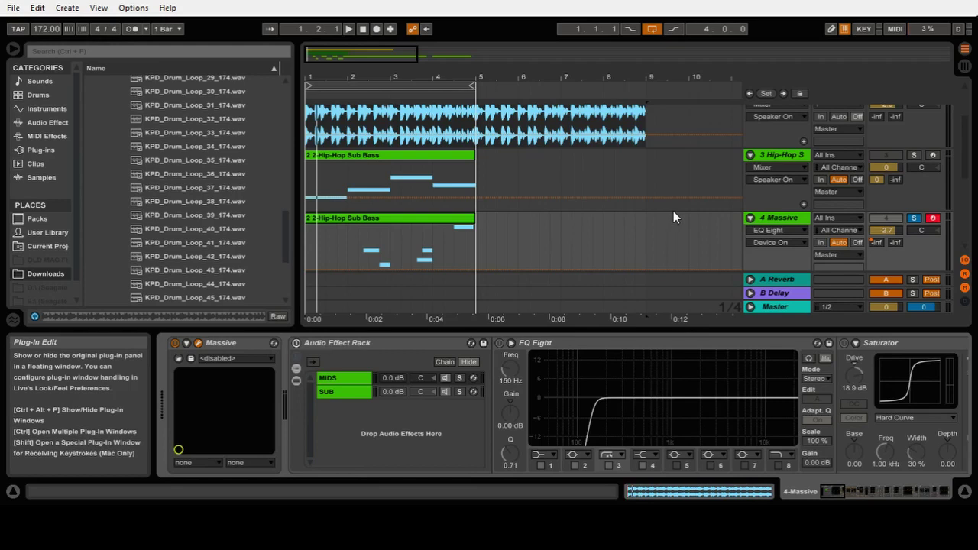
{"action": "key", "text": "space"}
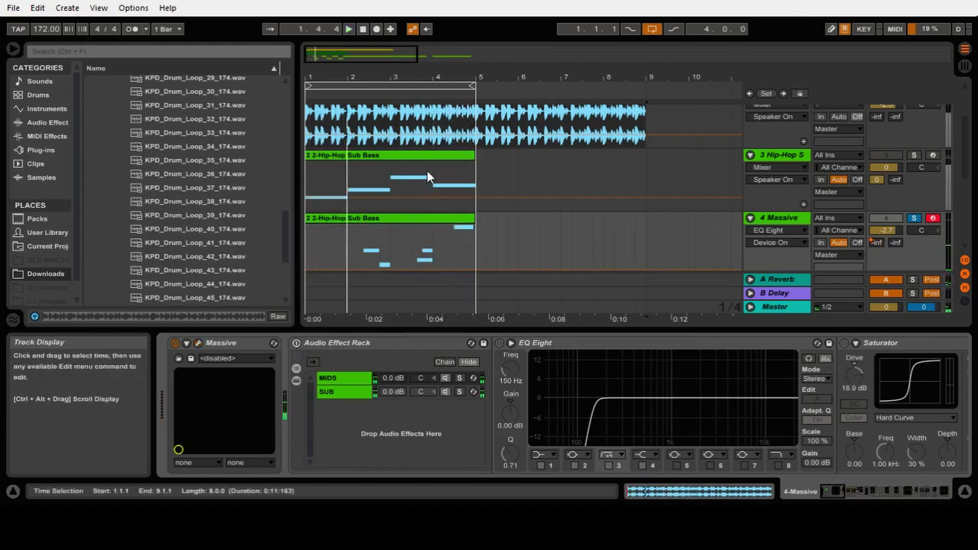
Step: Re-enable the Audio Effect Rack, return to the chain start and reveal the MIDS chain's devices
{"action": "left_click", "coordinate": [297, 343]}
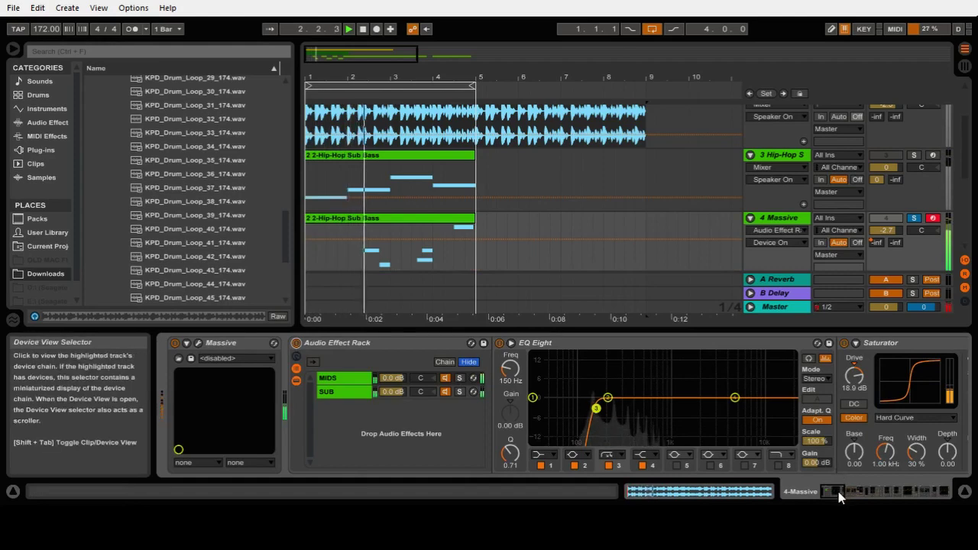
{"action": "left_click_drag", "start_coordinate": [838, 491], "coordinate": [894, 482]}
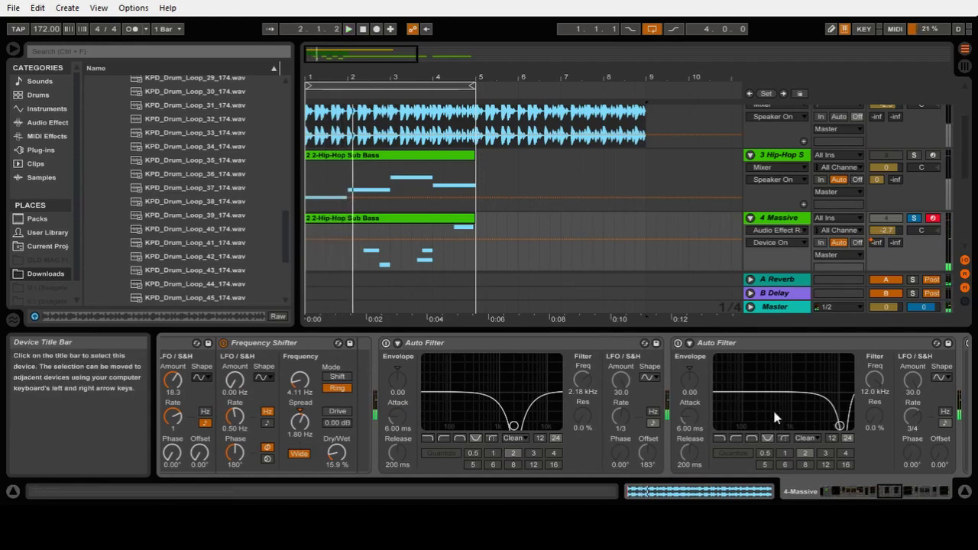
{"action": "left_click", "coordinate": [836, 491]}
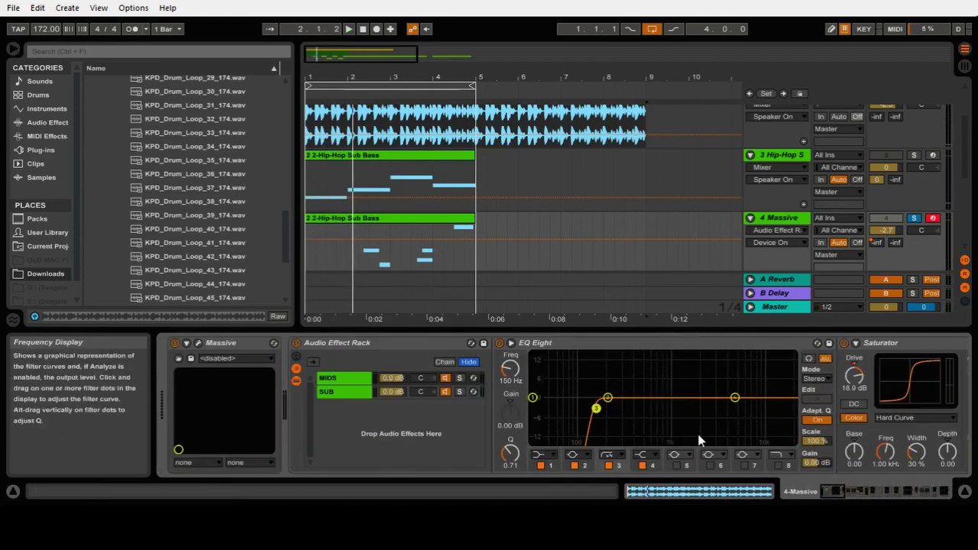
{"action": "left_click_drag", "start_coordinate": [833, 493], "coordinate": [838, 493]}
{"action": "left_click", "coordinate": [836, 492]}
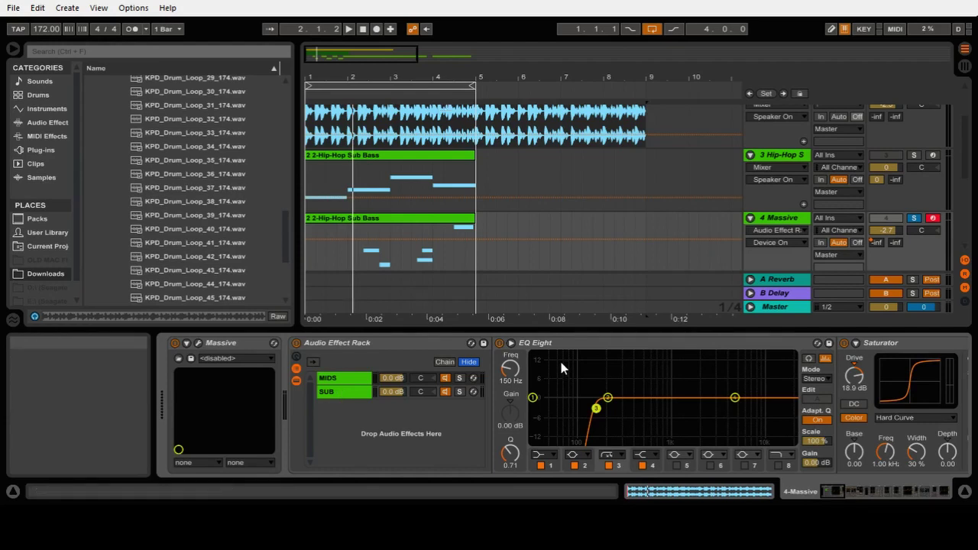
{"action": "left_click", "coordinate": [340, 378]}
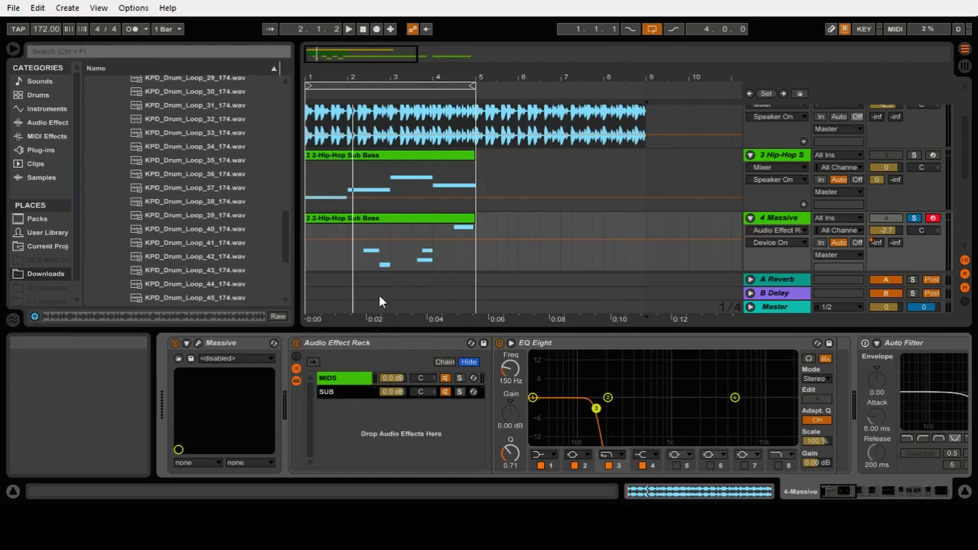
Step: Paste a copy of the SUB chain, delete the extra one, and steepen the MIDS low-pass cutoff
{"action": "key", "text": "ctrl+v"}
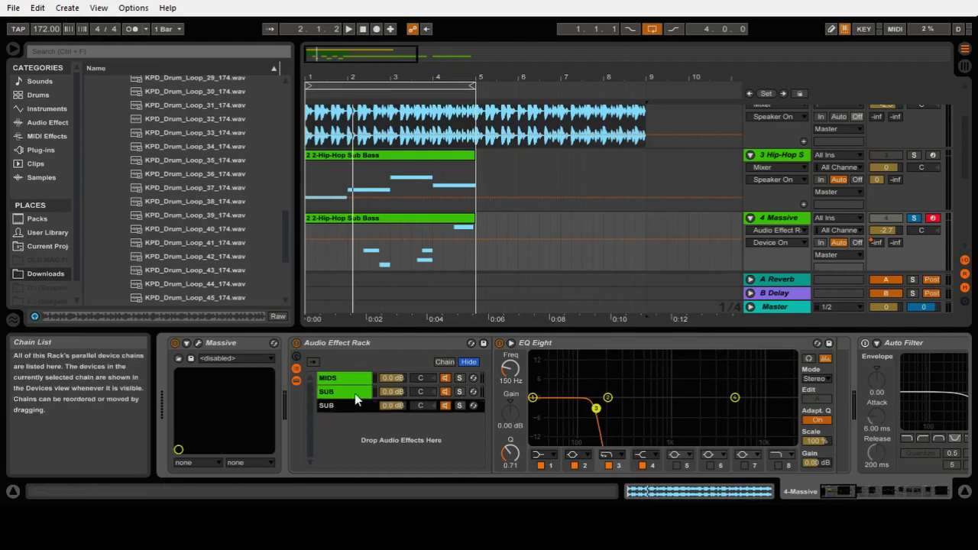
{"action": "left_click_drag", "start_coordinate": [352, 406], "coordinate": [353, 392]}
{"action": "key", "text": "Delete"}
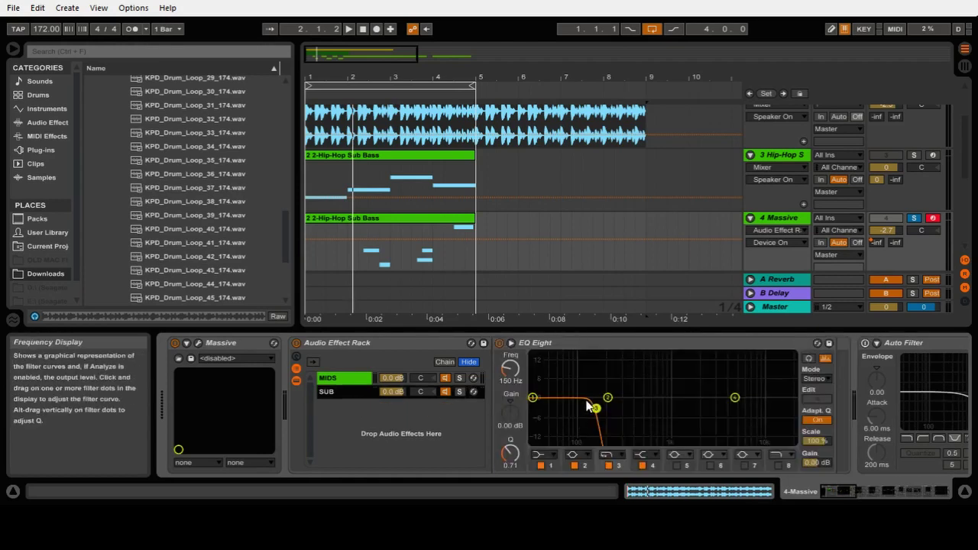
{"action": "left_click_drag", "start_coordinate": [595, 408], "coordinate": [587, 417]}
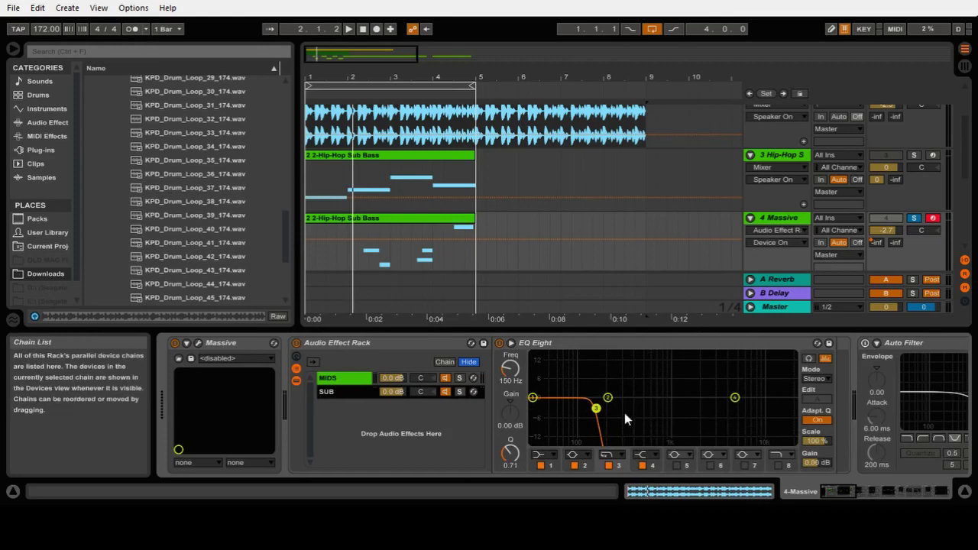
Step: Play the loop while browsing along the rack's device chain
{"action": "left_click_drag", "start_coordinate": [835, 486], "coordinate": [806, 493]}
{"action": "key", "text": "space"}
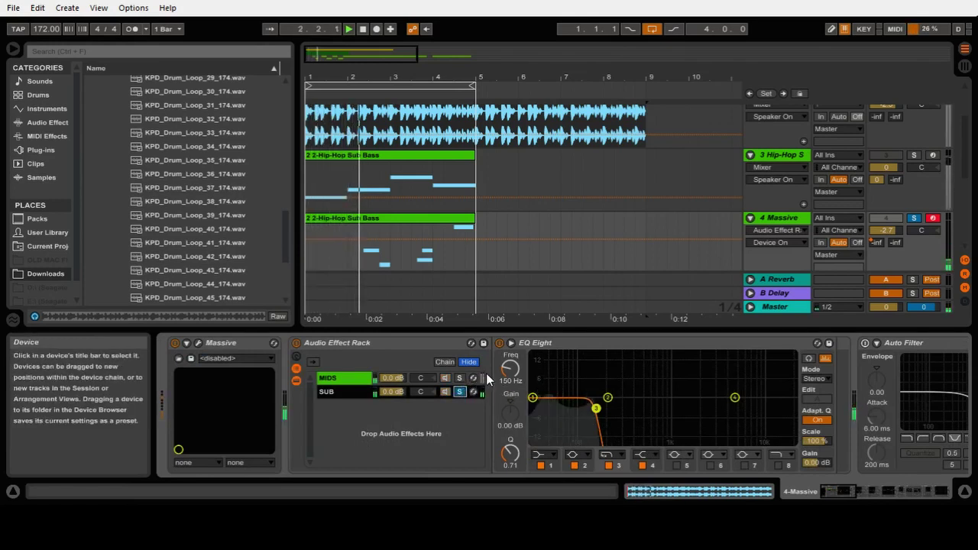
{"action": "mouse_move", "coordinate": [834, 489]}
{"action": "left_mouse_down"}
{"action": "mouse_move", "coordinate": [934, 472]}
{"action": "mouse_move", "coordinate": [848, 489]}
{"action": "left_mouse_up"}
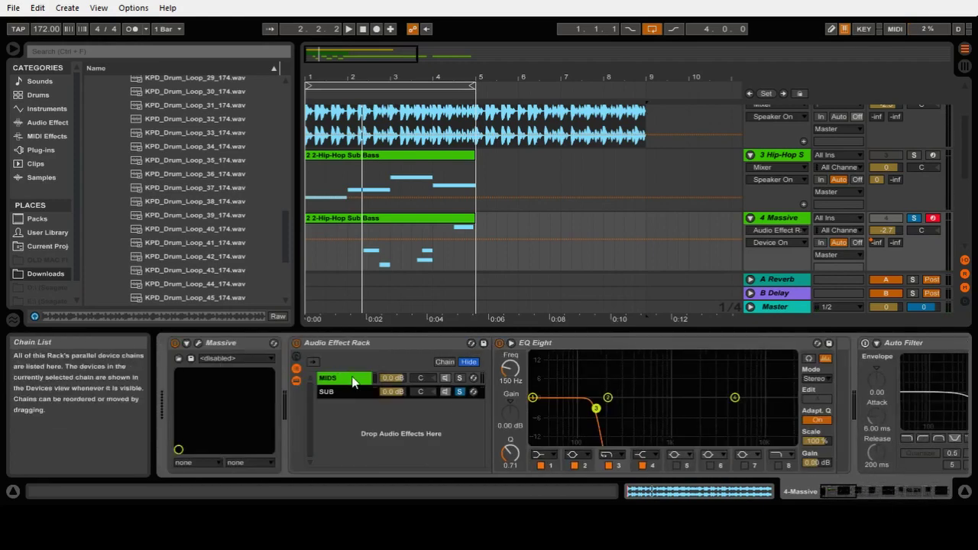
Step: Select the SUB chain, then bypass the Auto Filter and Chorus effects
{"action": "left_click", "coordinate": [344, 391]}
{"action": "left_click", "coordinate": [459, 378]}
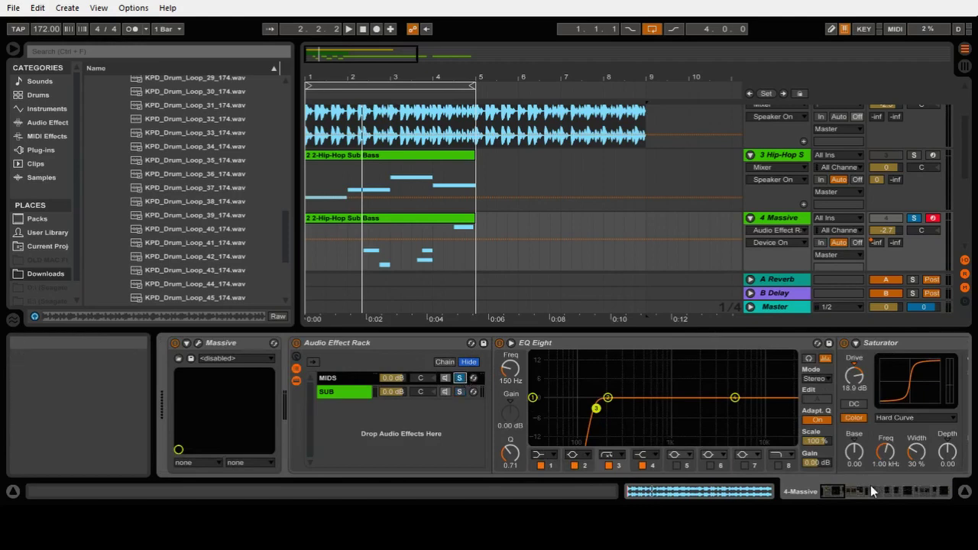
{"action": "left_click_drag", "start_coordinate": [836, 488], "coordinate": [843, 494]}
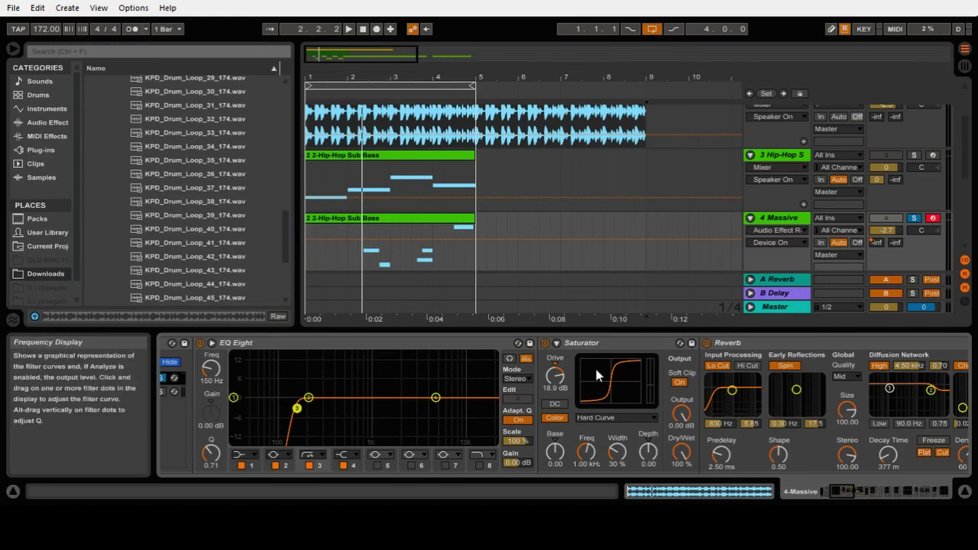
{"action": "left_click_drag", "start_coordinate": [835, 492], "coordinate": [859, 482]}
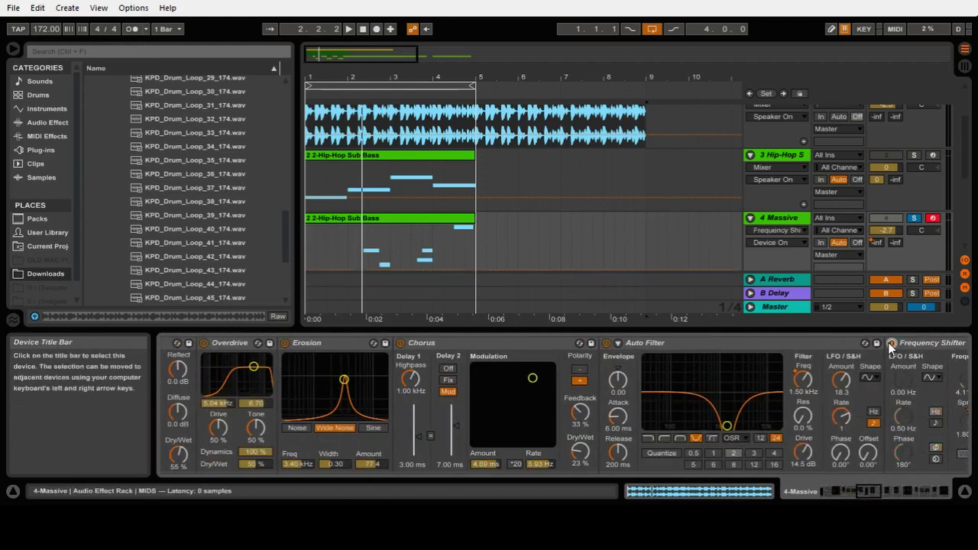
{"action": "left_click", "coordinate": [607, 343]}
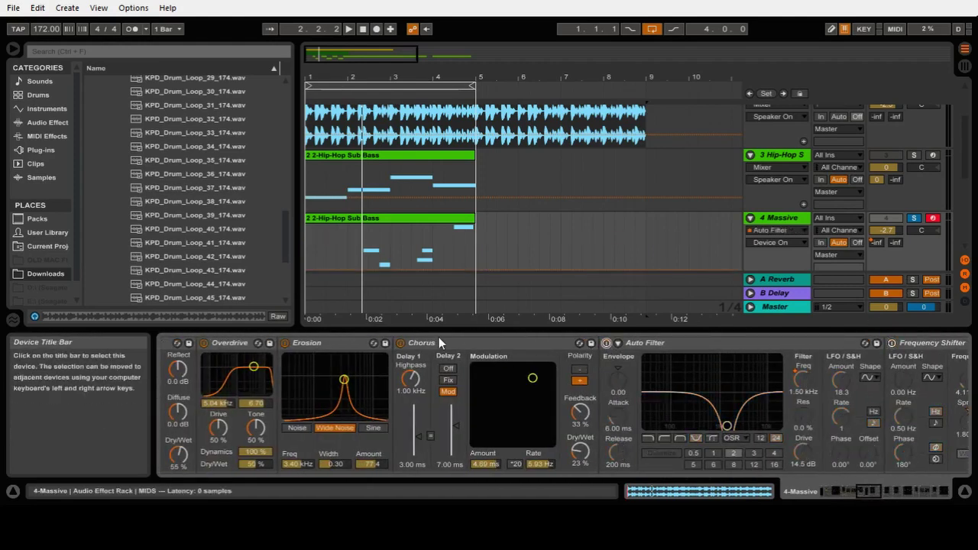
{"action": "left_click", "coordinate": [404, 342]}
Step: Bypass the Erosion, Overdrive and Reverb effects as well
{"action": "left_click_drag", "start_coordinate": [867, 478], "coordinate": [839, 502]}
{"action": "scroll", "coordinate": [838, 413], "scroll_direction": "down", "scroll_amount": 5}
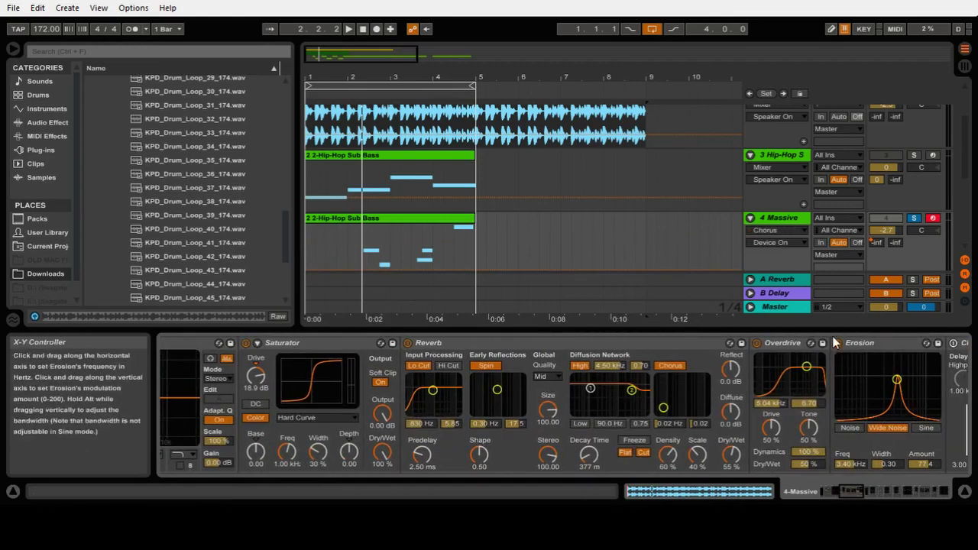
{"action": "left_click", "coordinate": [836, 343]}
{"action": "left_click", "coordinate": [756, 343]}
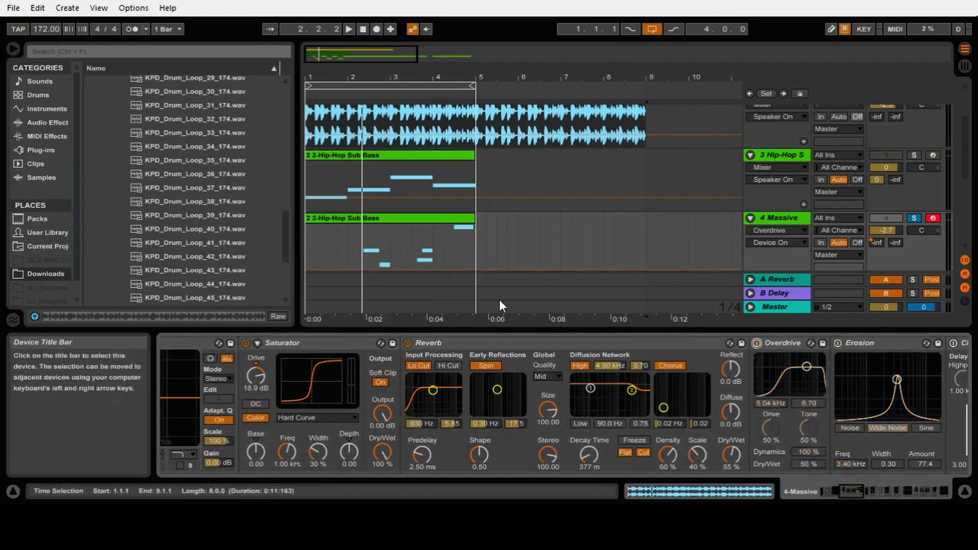
{"action": "left_click", "coordinate": [407, 343]}
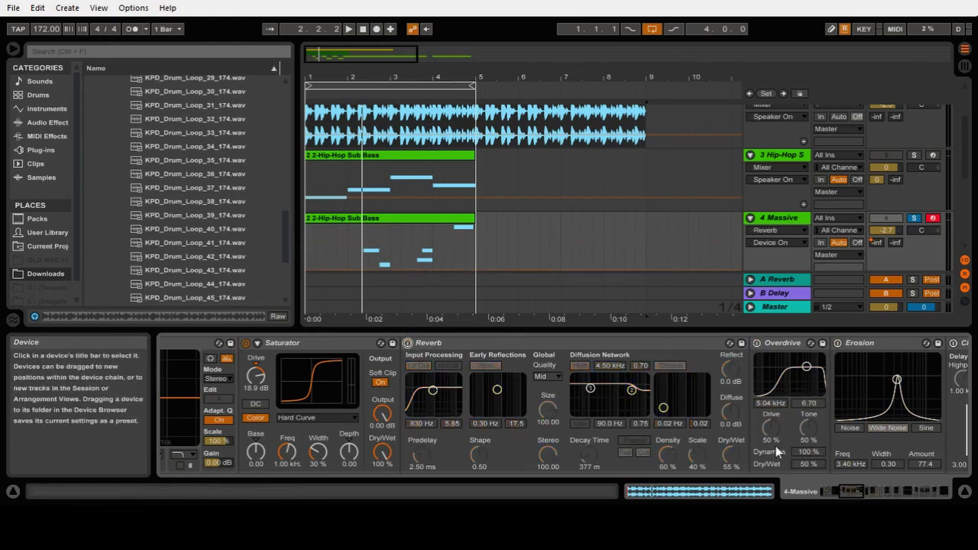
{"action": "left_click", "coordinate": [840, 498]}
{"action": "scroll", "coordinate": [795, 458], "scroll_direction": "up", "scroll_amount": 4}
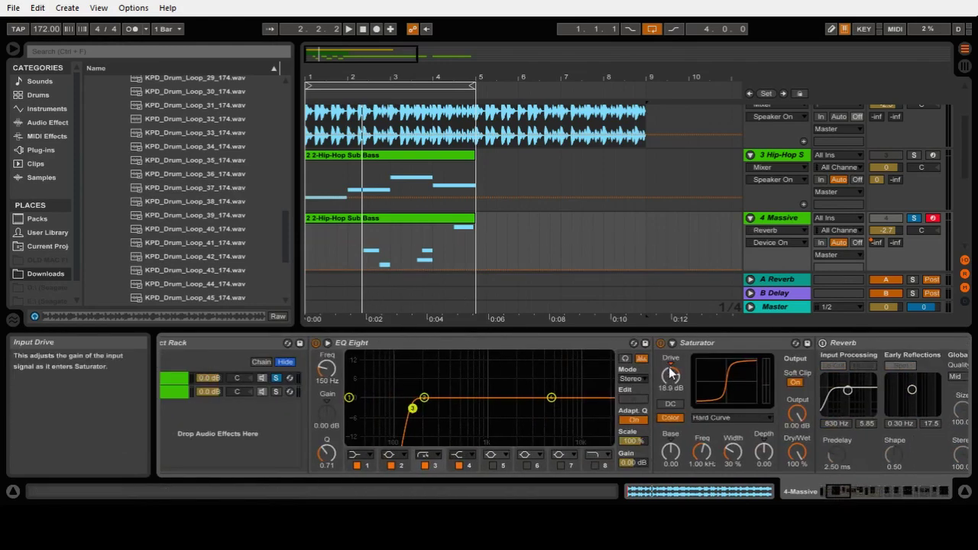
{"action": "key", "text": "space"}
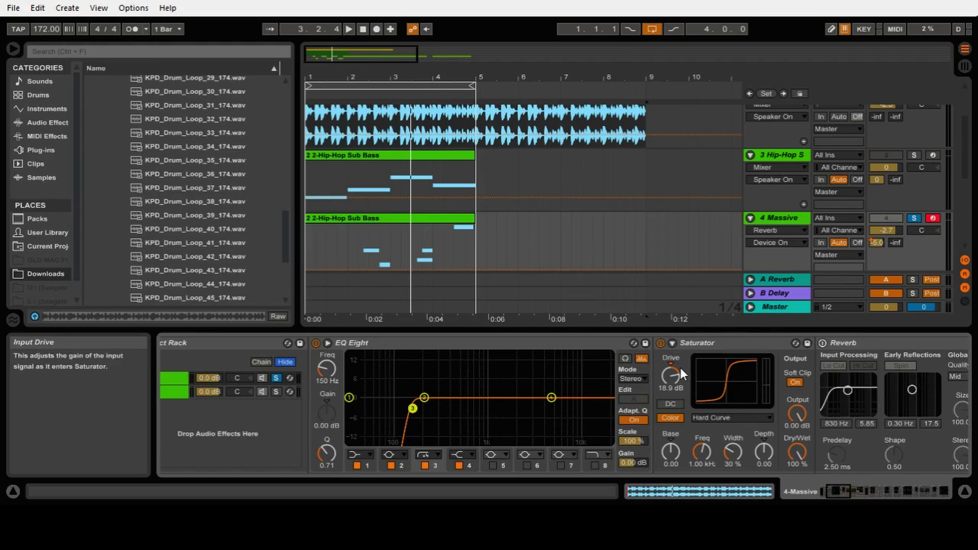
{"action": "left_click", "coordinate": [845, 491]}
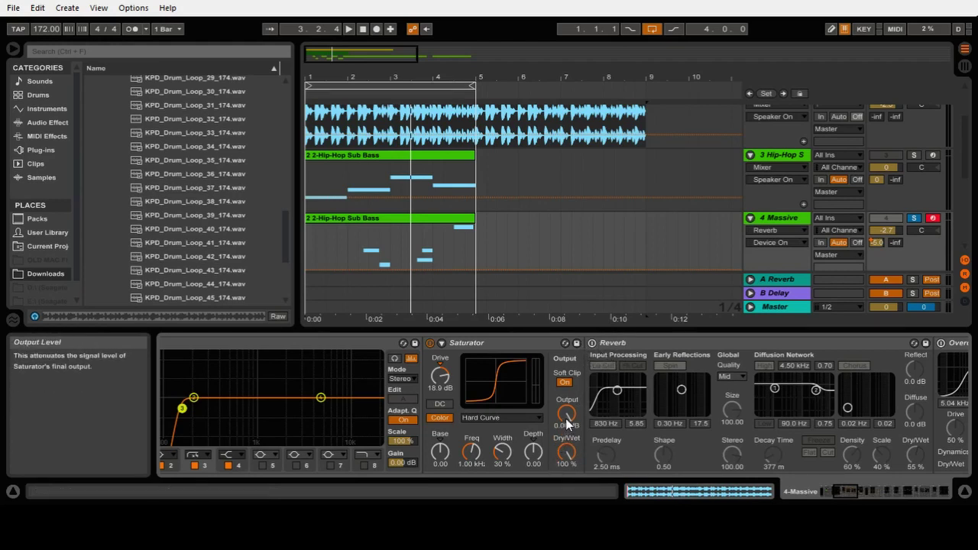
Step: Turn the Reverb back on, select its Quality control, and briefly play the loop to hear it
{"action": "left_click", "coordinate": [594, 344]}
{"action": "left_click", "coordinate": [593, 343]}
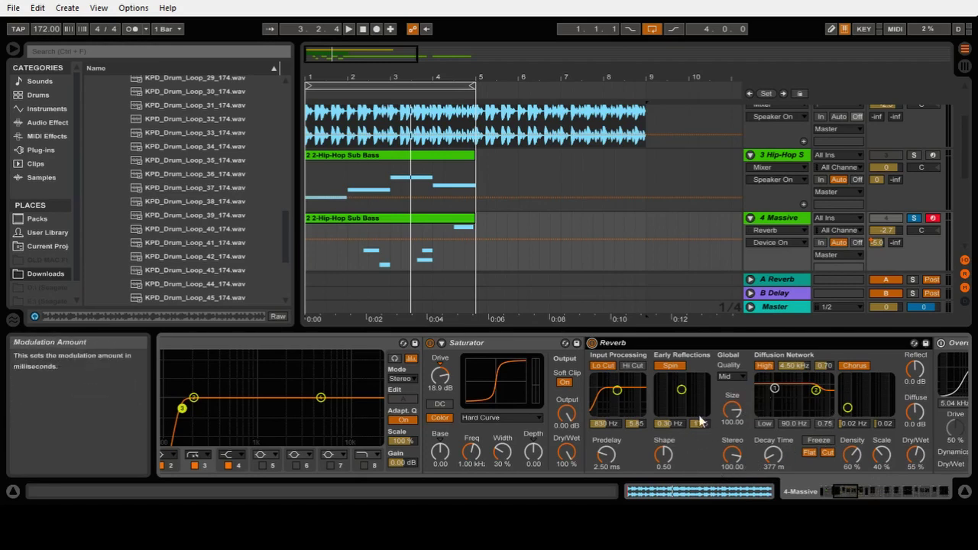
{"action": "left_click", "coordinate": [720, 376]}
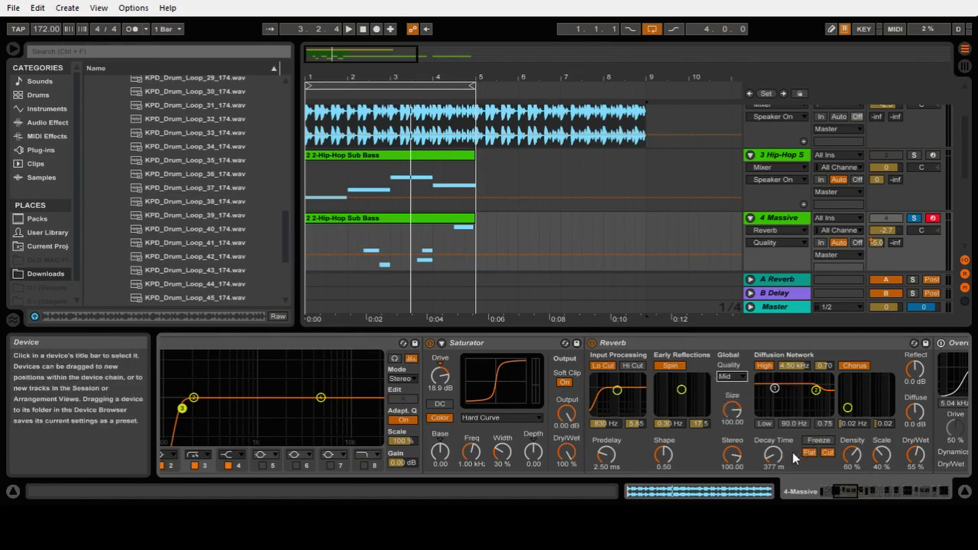
{"action": "key", "text": "space"}
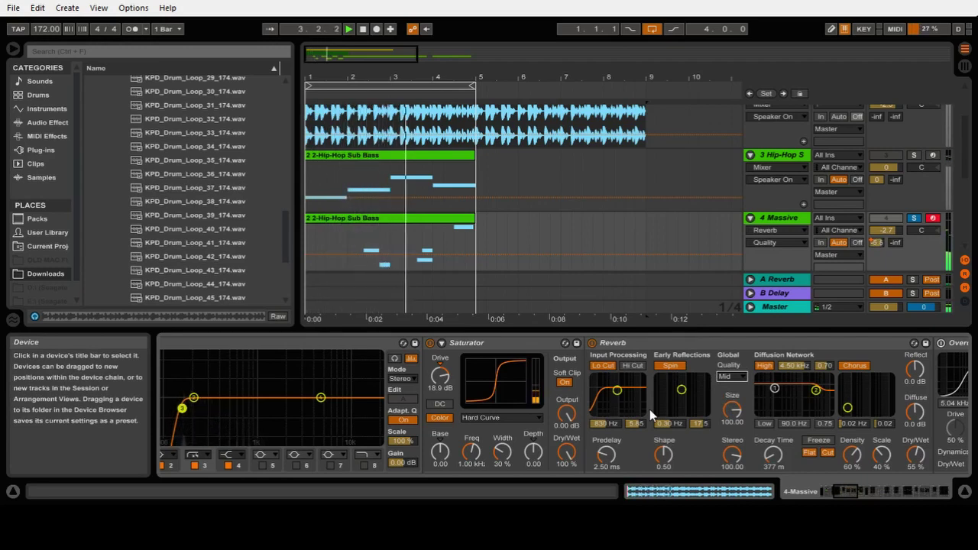
{"action": "key", "text": "space"}
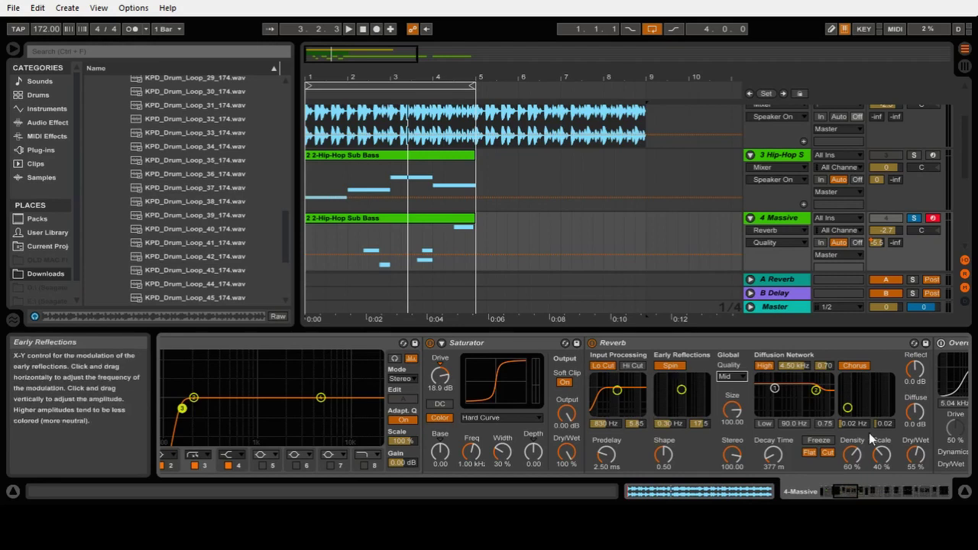
{"action": "left_click", "coordinate": [834, 491]}
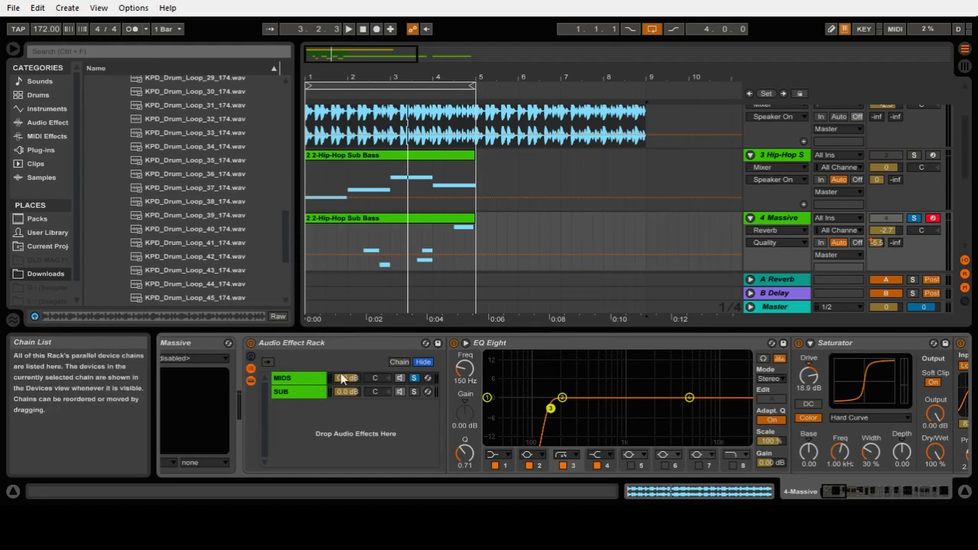
Step: Compare the loop with Overdrive off and on, leaving it enabled at 50% drive, tone and dry/wet
{"action": "left_click", "coordinate": [836, 491]}
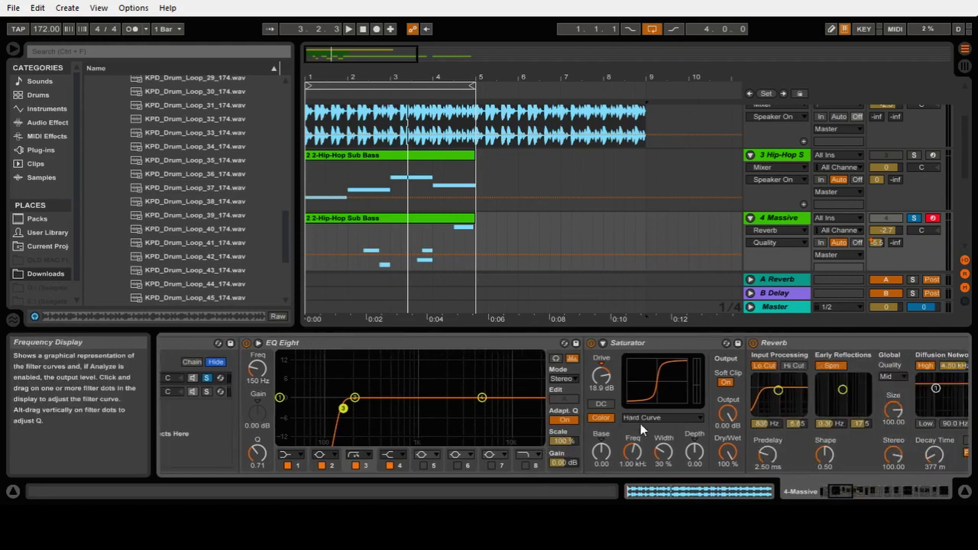
{"action": "left_click", "coordinate": [844, 488]}
{"action": "left_click", "coordinate": [848, 487]}
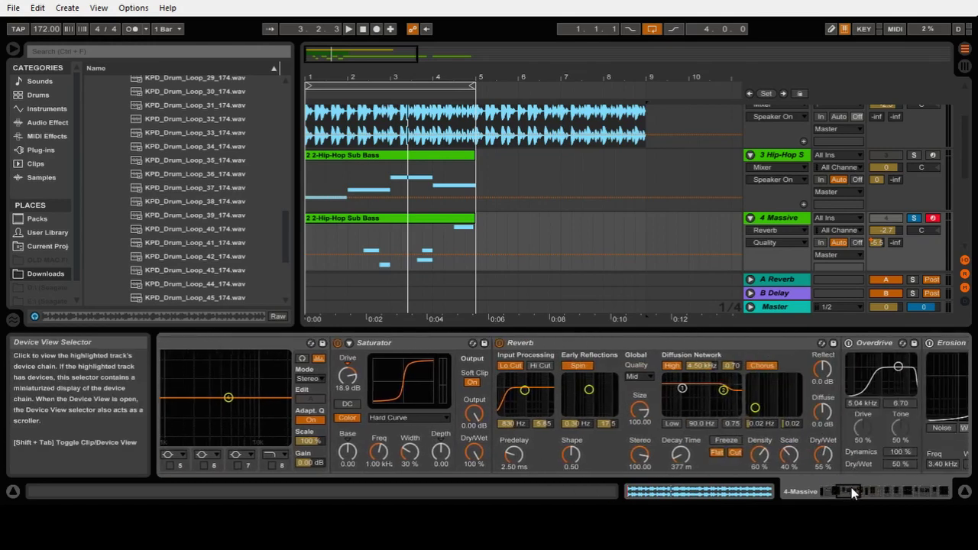
{"action": "left_click", "coordinate": [853, 488]}
{"action": "left_click", "coordinate": [856, 489]}
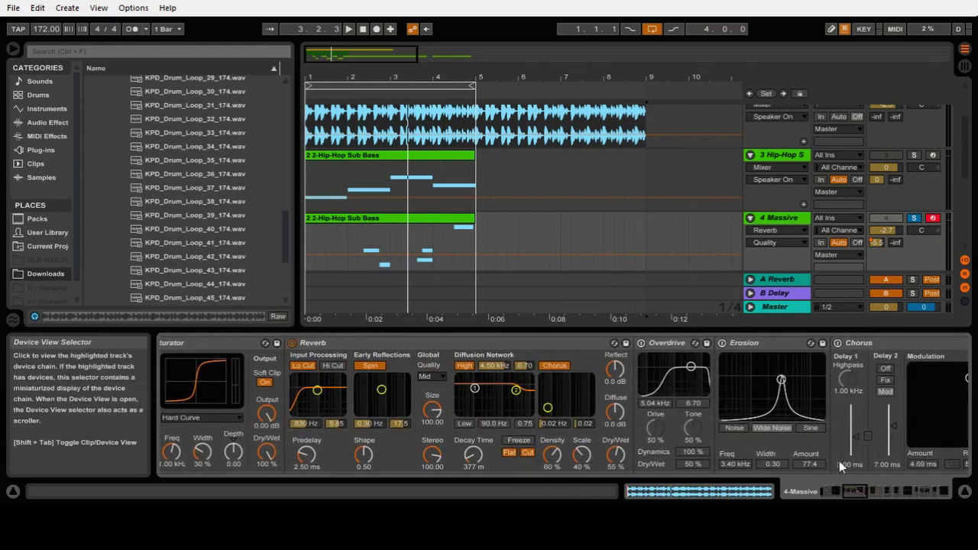
{"action": "left_click", "coordinate": [640, 348]}
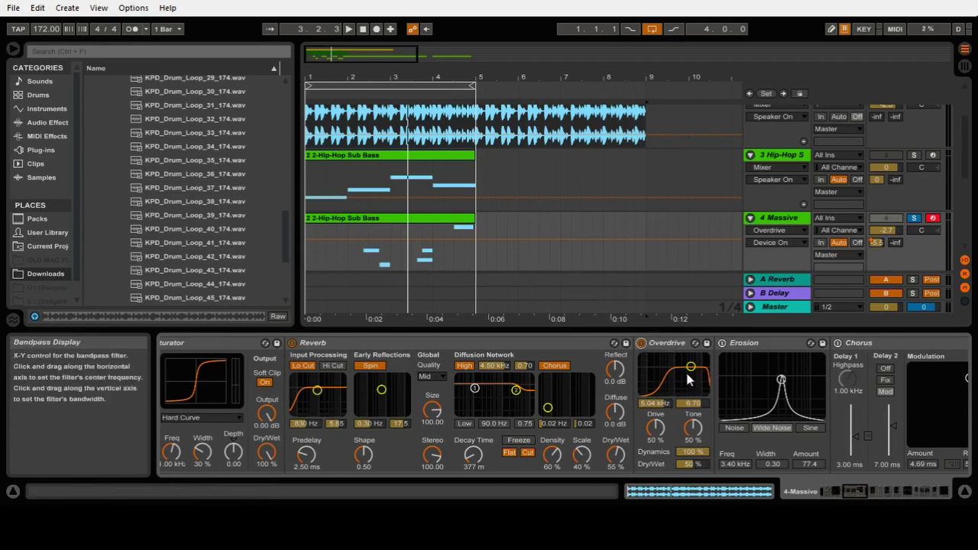
{"action": "left_click", "coordinate": [640, 343]}
{"action": "key", "text": "space"}
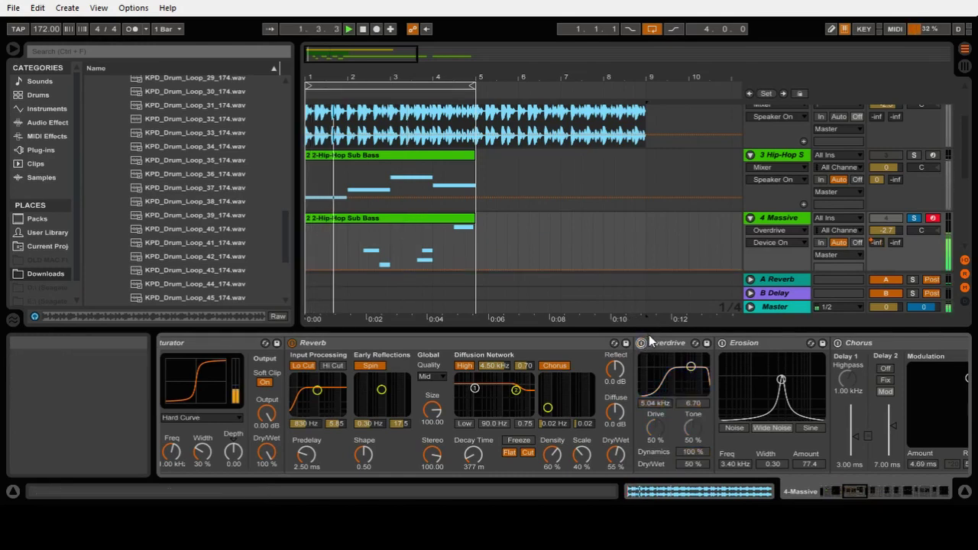
{"action": "left_click", "coordinate": [642, 343]}
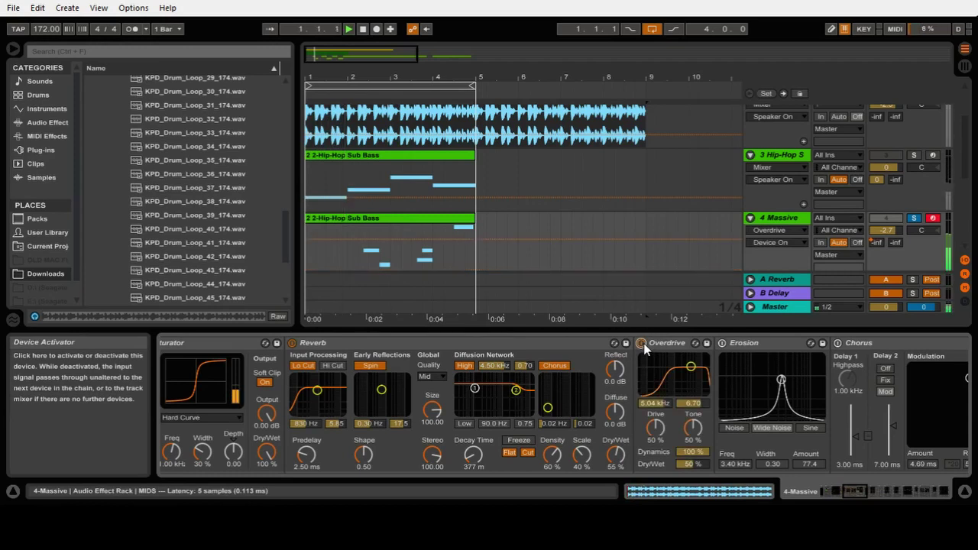
{"action": "key", "text": "space"}
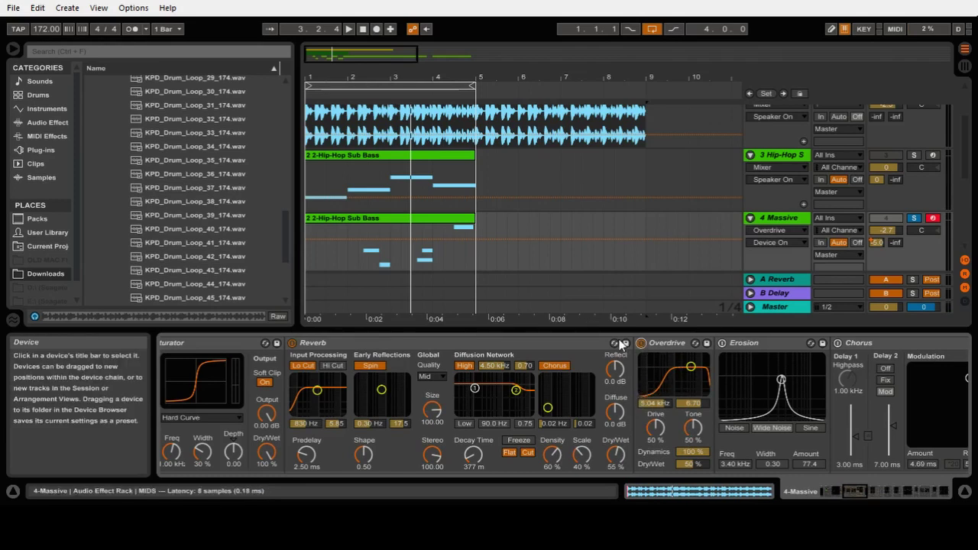
Step: Enable Erosion (Wide Noise, 3.40 kHz), play the loop, and toggle it off and on to compare
{"action": "left_click", "coordinate": [723, 346]}
{"action": "left_click", "coordinate": [857, 491]}
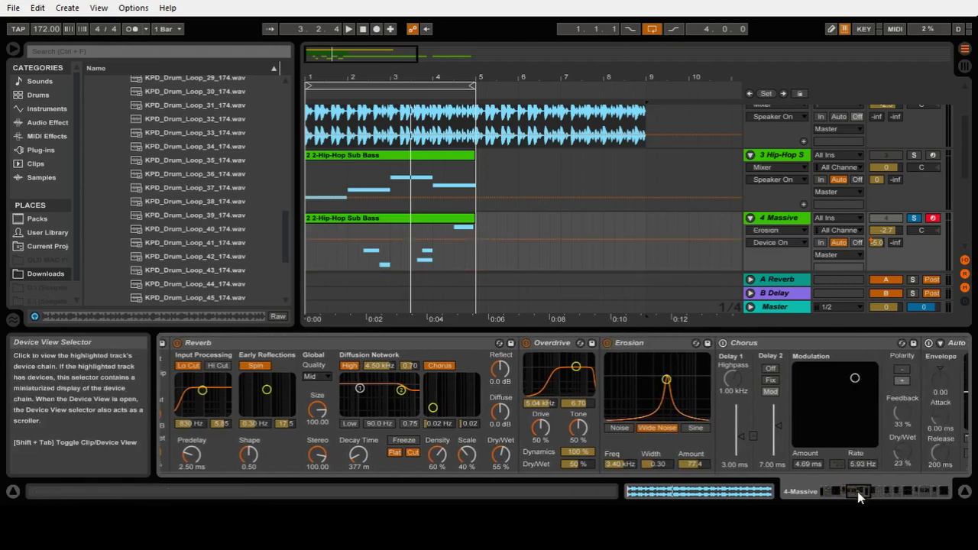
{"action": "key", "text": "space"}
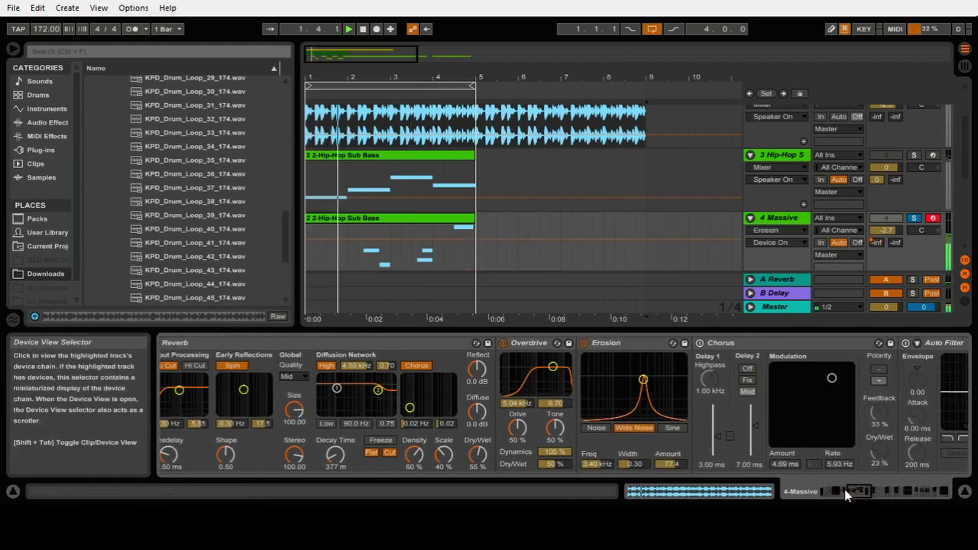
{"action": "left_click", "coordinate": [585, 344]}
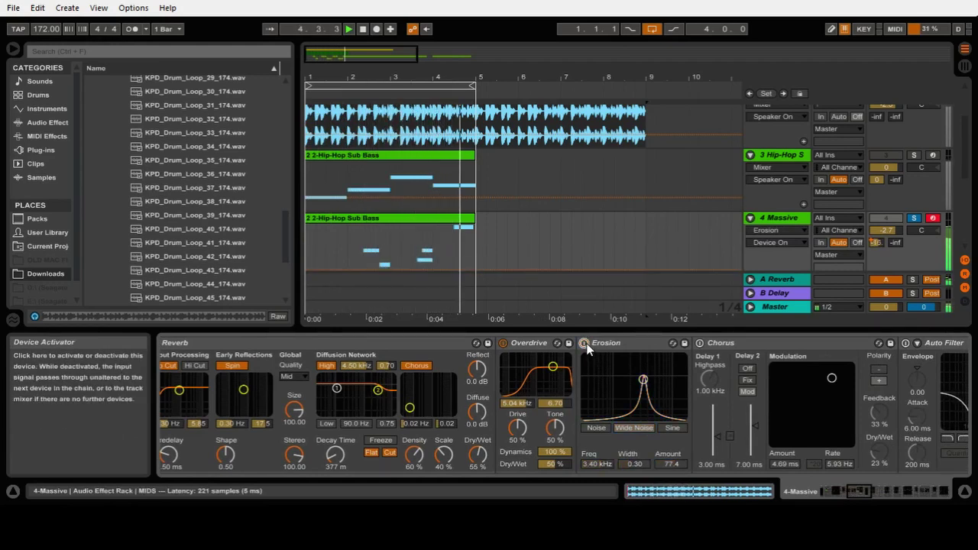
{"action": "left_click", "coordinate": [584, 344]}
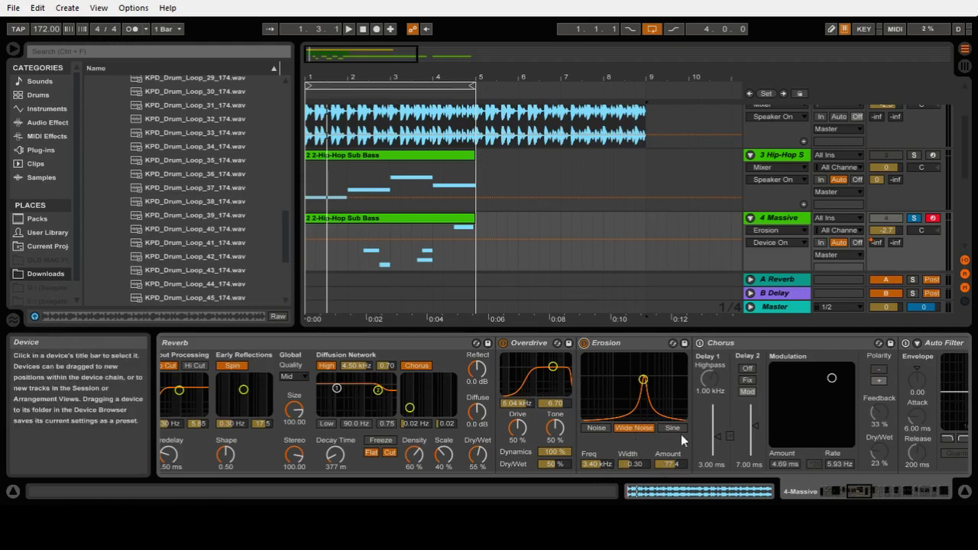
{"action": "left_click", "coordinate": [701, 344]}
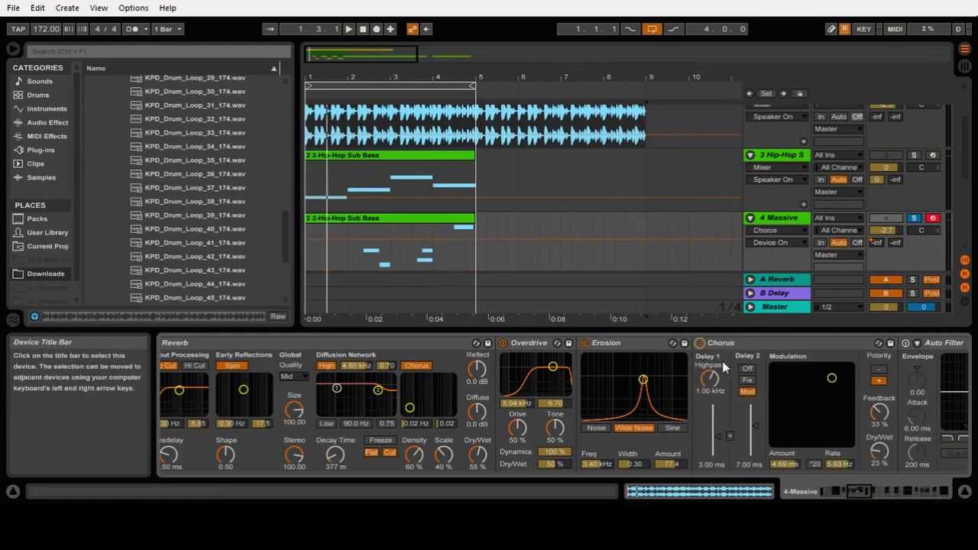
{"action": "left_click", "coordinate": [860, 490]}
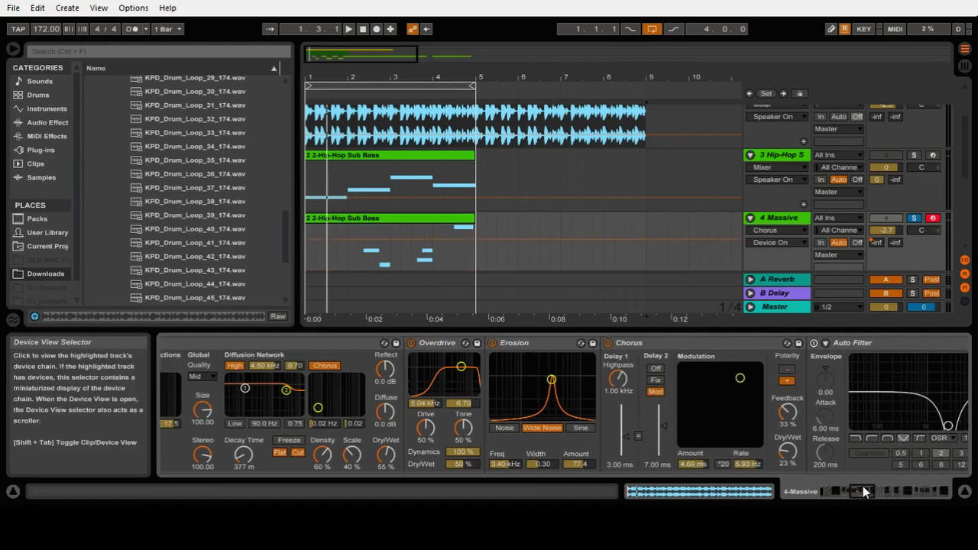
{"action": "key", "text": "space"}
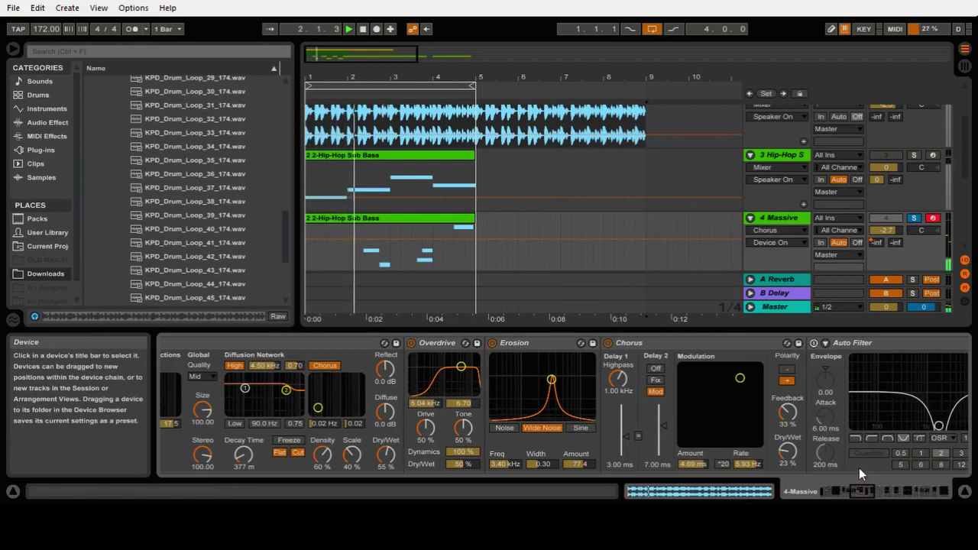
{"action": "left_click", "coordinate": [608, 343]}
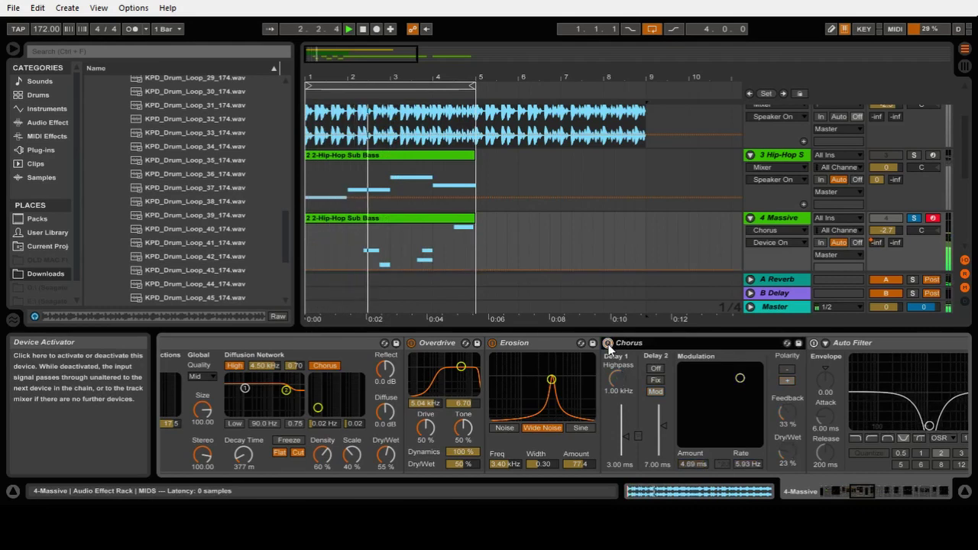
{"action": "left_click", "coordinate": [607, 343]}
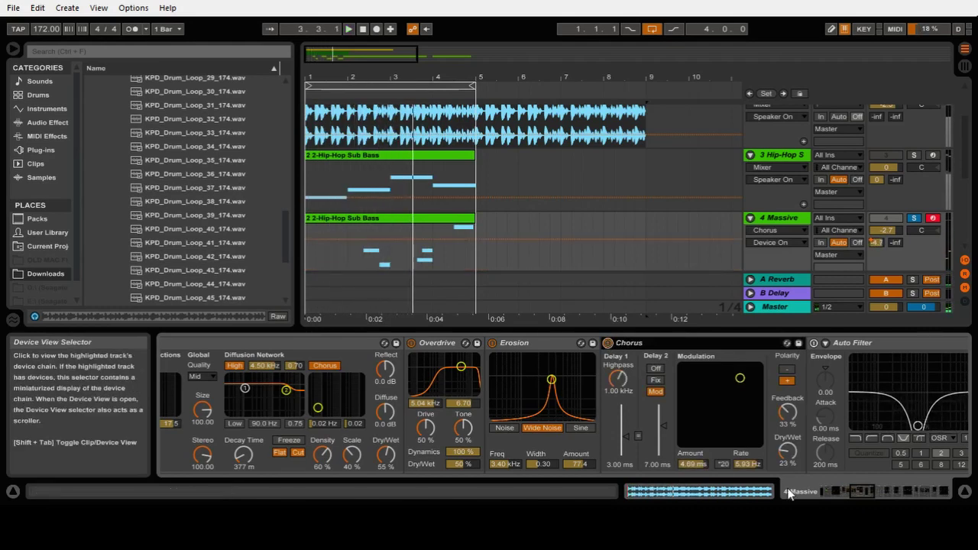
{"action": "left_click", "coordinate": [857, 488]}
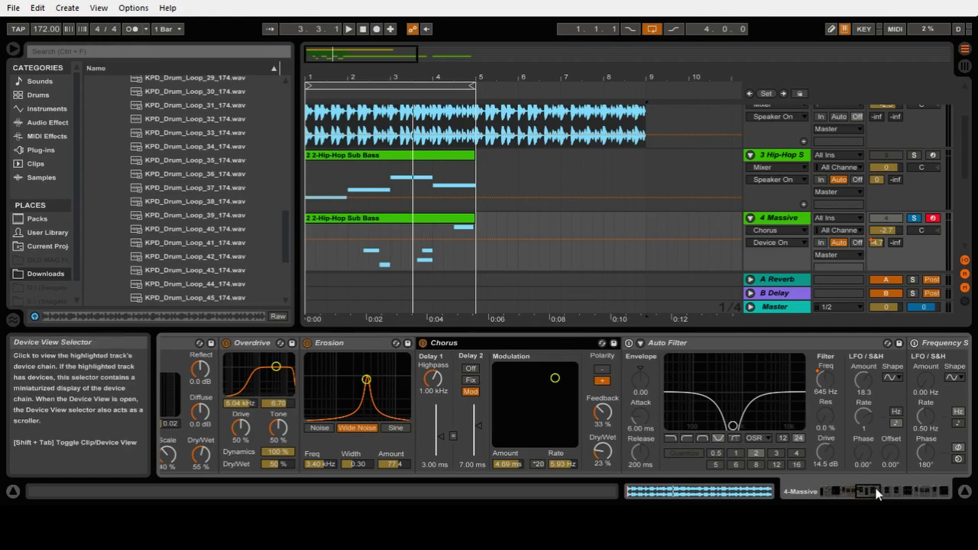
Step: Switch on the Massive track's Auto Filter and raise its cutoff while the loop plays
{"action": "left_click_drag", "start_coordinate": [878, 497], "coordinate": [888, 497]}
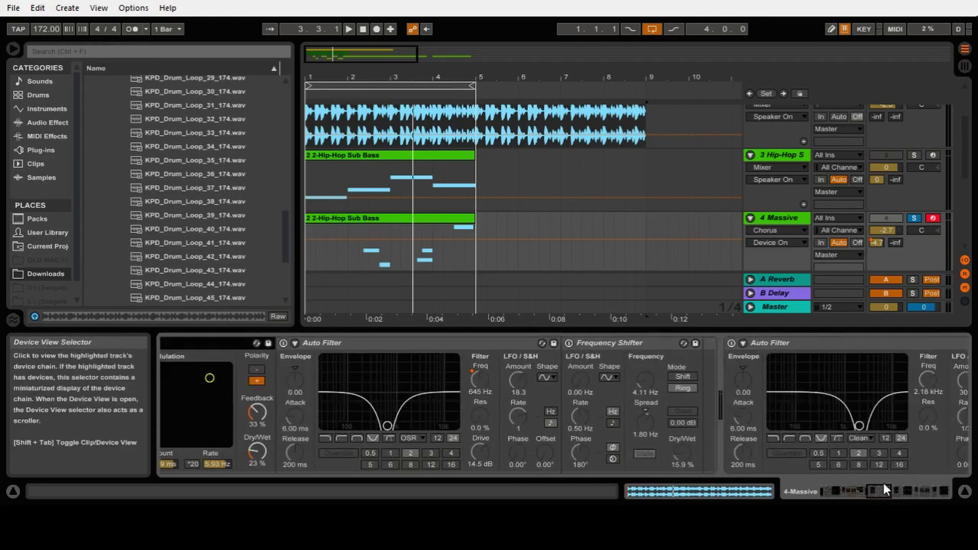
{"action": "left_click", "coordinate": [284, 344]}
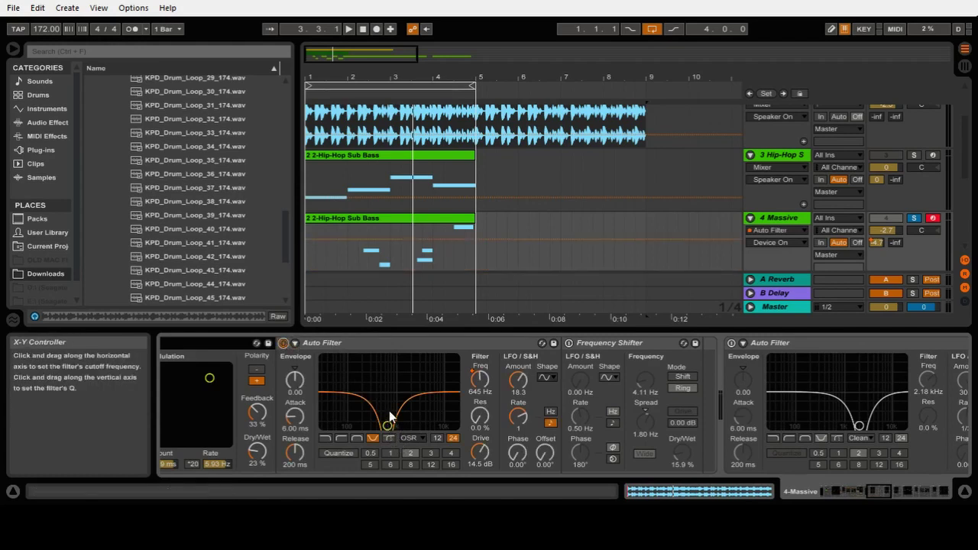
{"action": "key", "text": "space"}
{"action": "left_click_drag", "start_coordinate": [389, 410], "coordinate": [403, 394]}
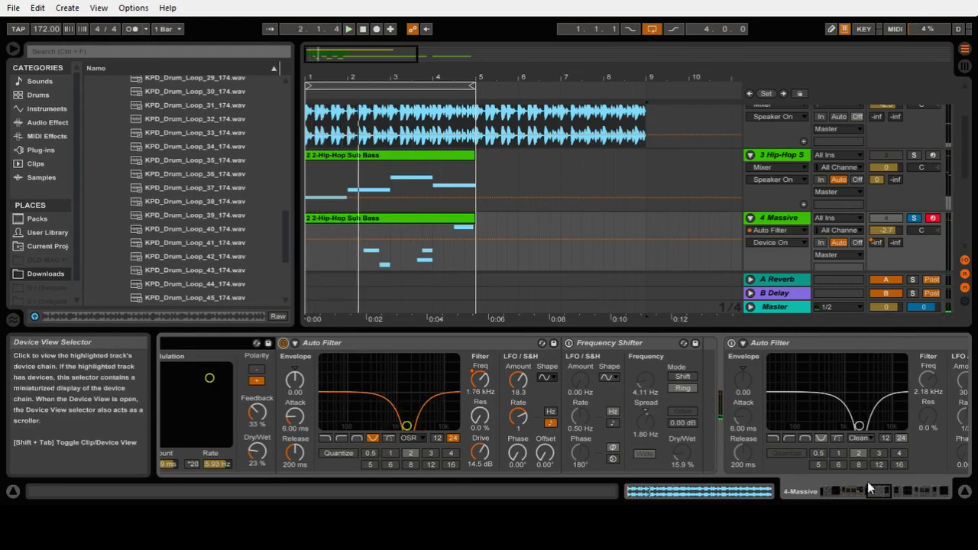
Step: Show the Auto Filter Frequency automation envelope on the Massive track and play it back
{"action": "left_click_drag", "start_coordinate": [871, 491], "coordinate": [867, 493]}
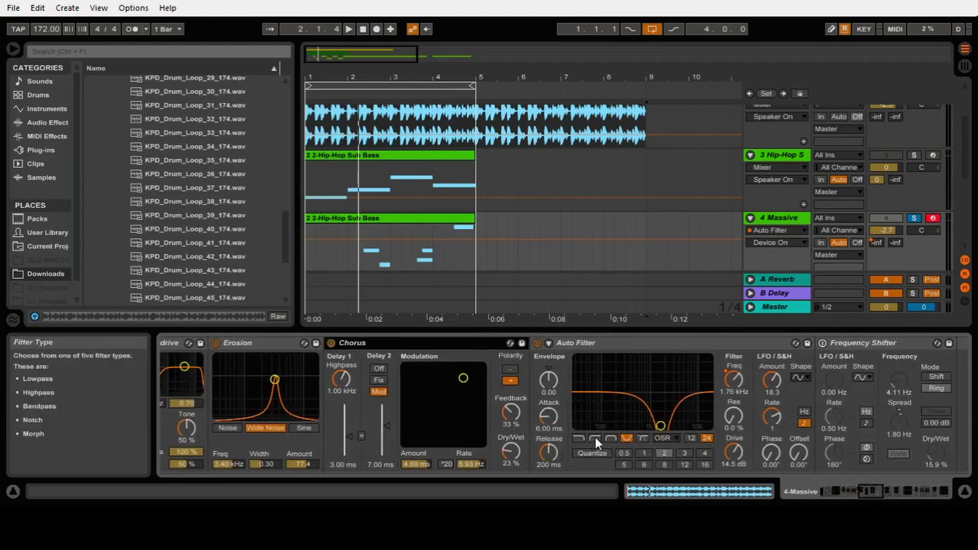
{"action": "left_click", "coordinate": [733, 378]}
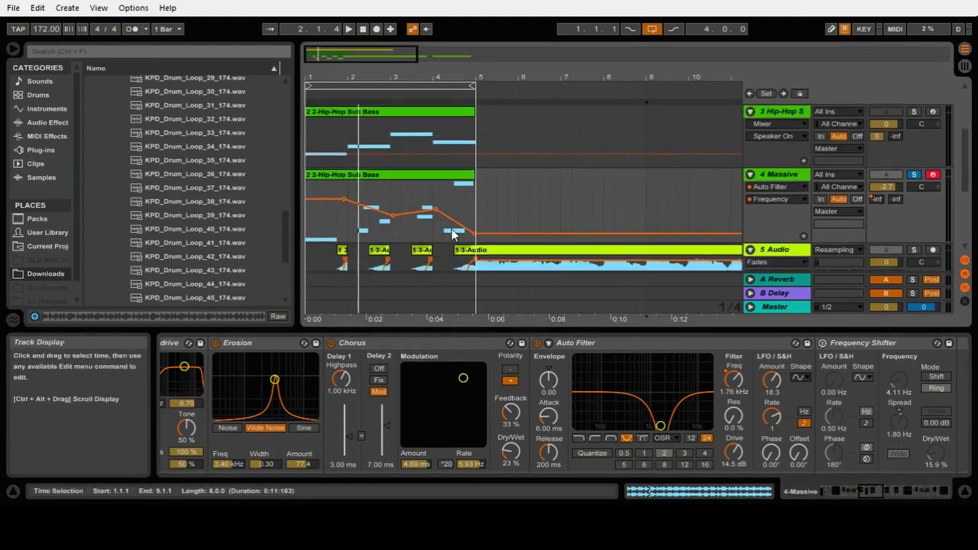
{"action": "key", "text": "space"}
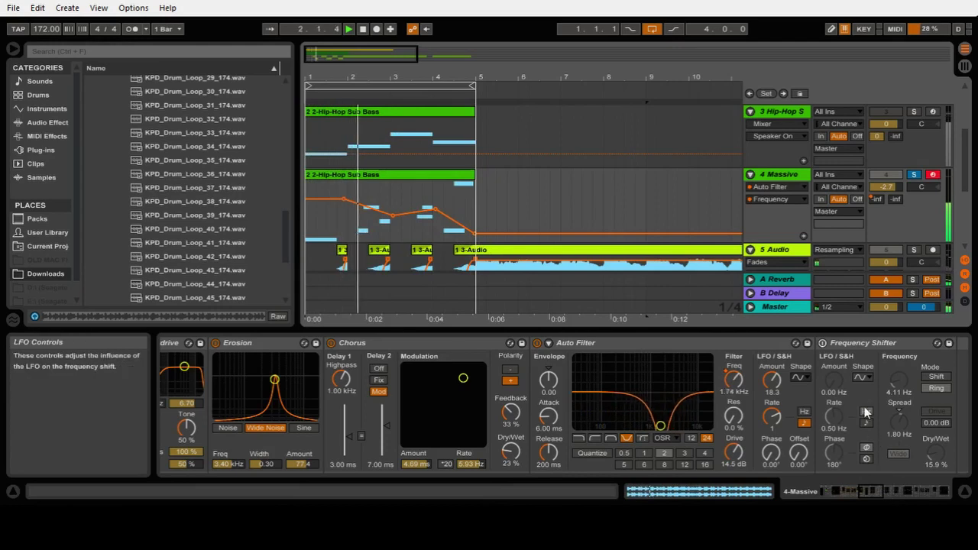
Step: Switch on the Frequency Shifter in the Massive track's effect chain
{"action": "left_click", "coordinate": [733, 342]}
{"action": "scroll", "coordinate": [735, 375], "scroll_direction": "down", "scroll_amount": 2}
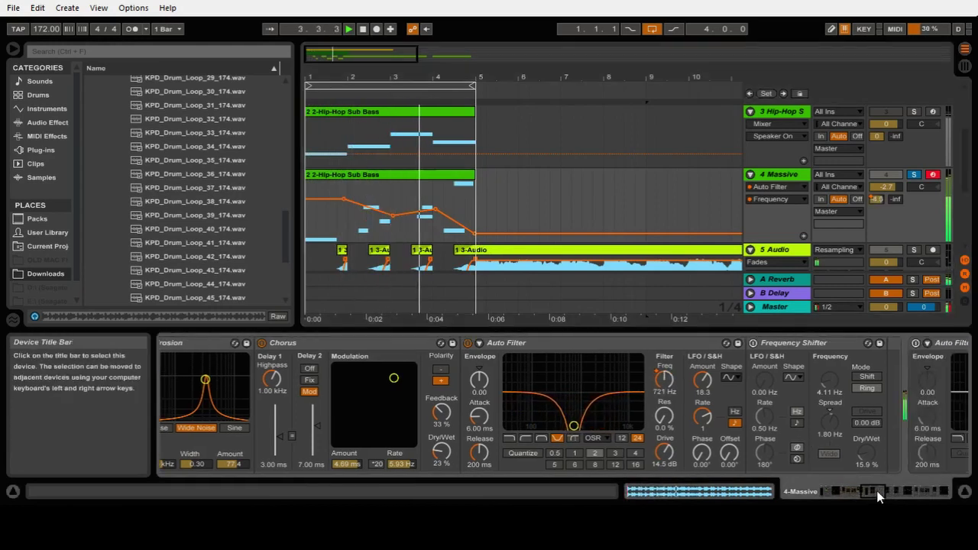
{"action": "left_click", "coordinate": [752, 343]}
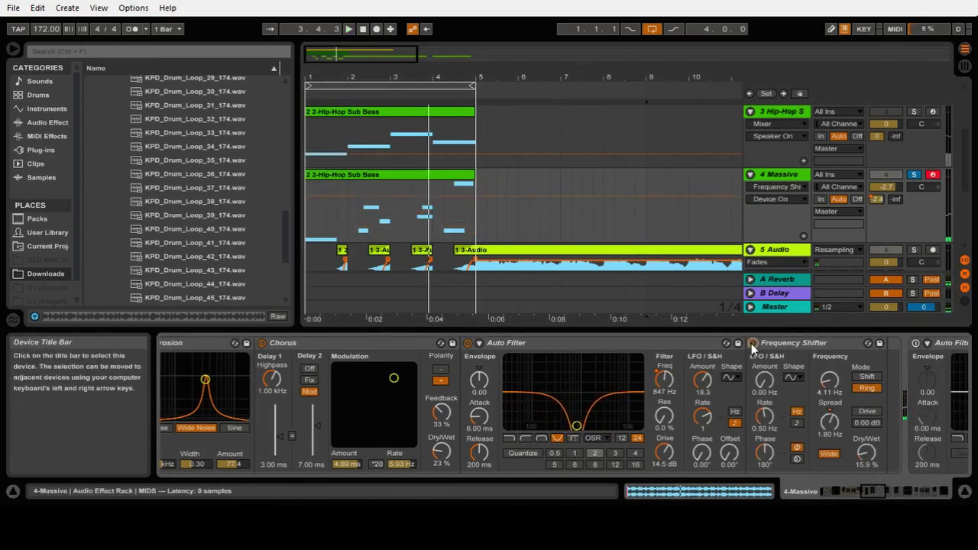
{"action": "left_click", "coordinate": [871, 488]}
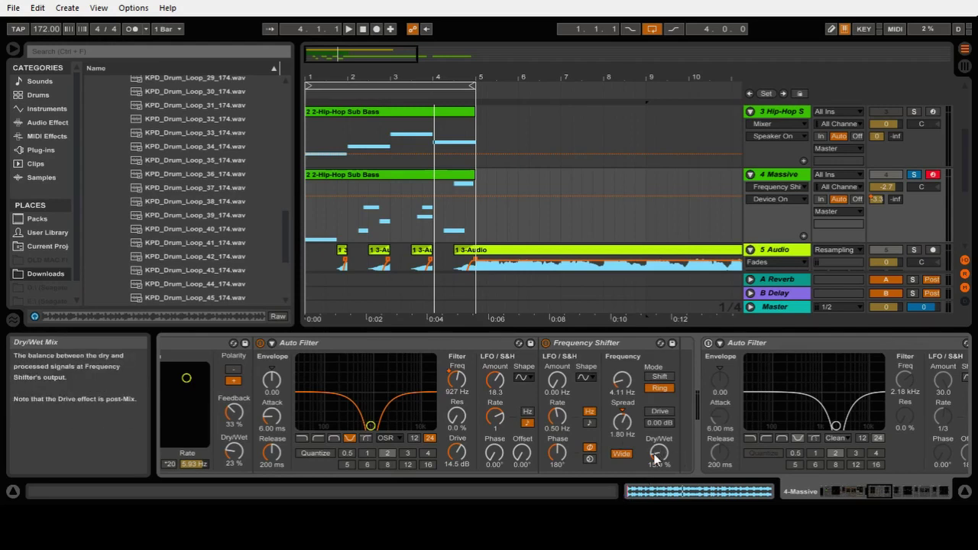
Step: Lower the Frequency Shifter's Dry/Wet to 19.0% while the loop plays
{"action": "key", "text": "space"}
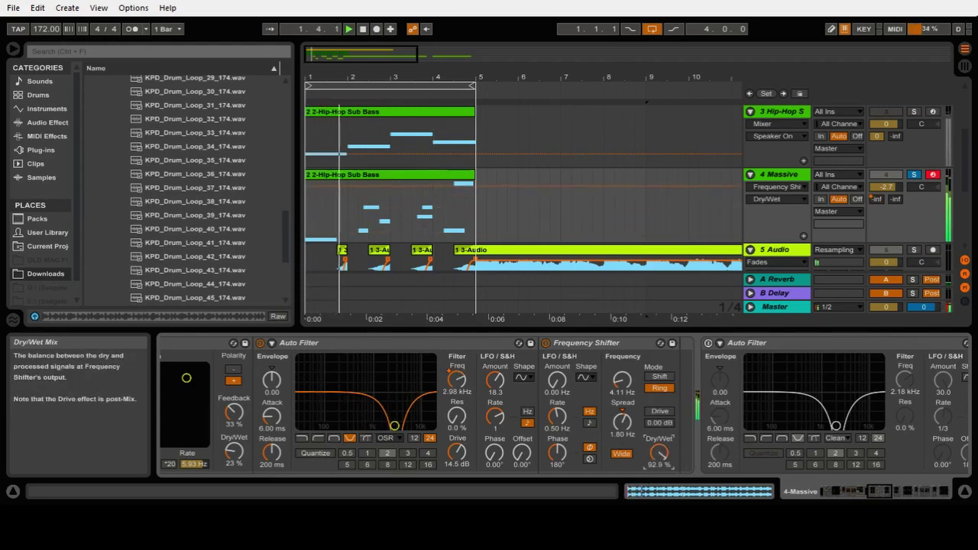
{"action": "left_click_drag", "start_coordinate": [656, 456], "coordinate": [655, 413]}
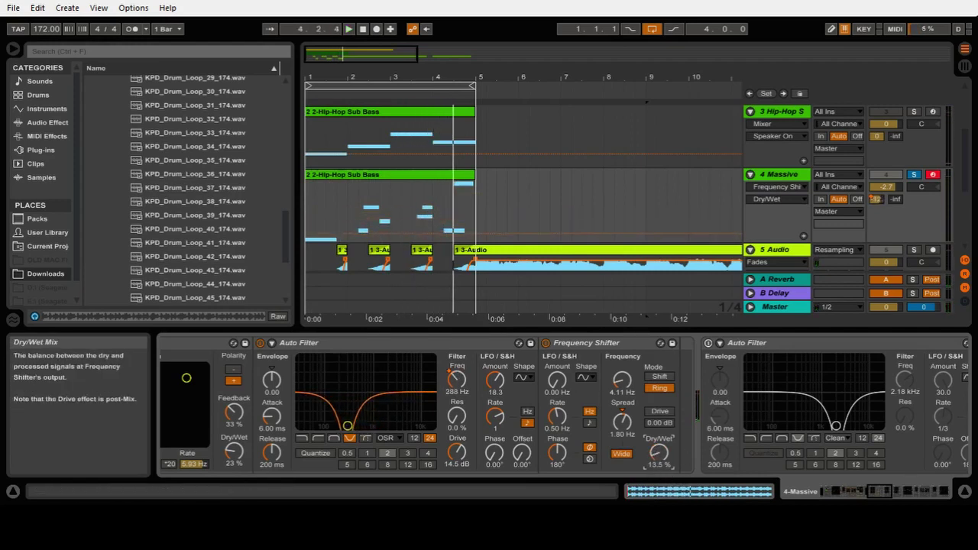
{"action": "key", "text": "space"}
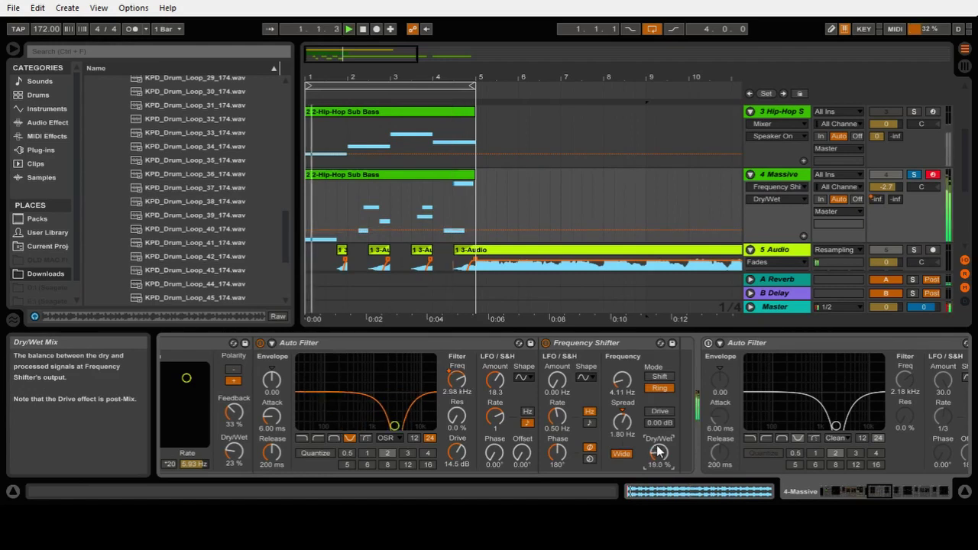
{"action": "left_click", "coordinate": [883, 492]}
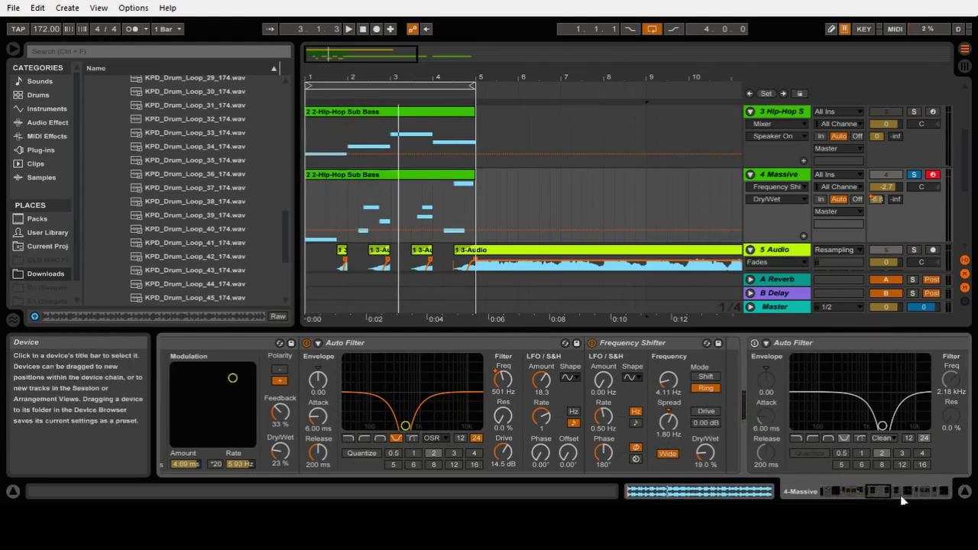
Step: Select the SUB chain and switch on the 2.18 kHz Auto Filter
{"action": "left_click", "coordinate": [833, 493]}
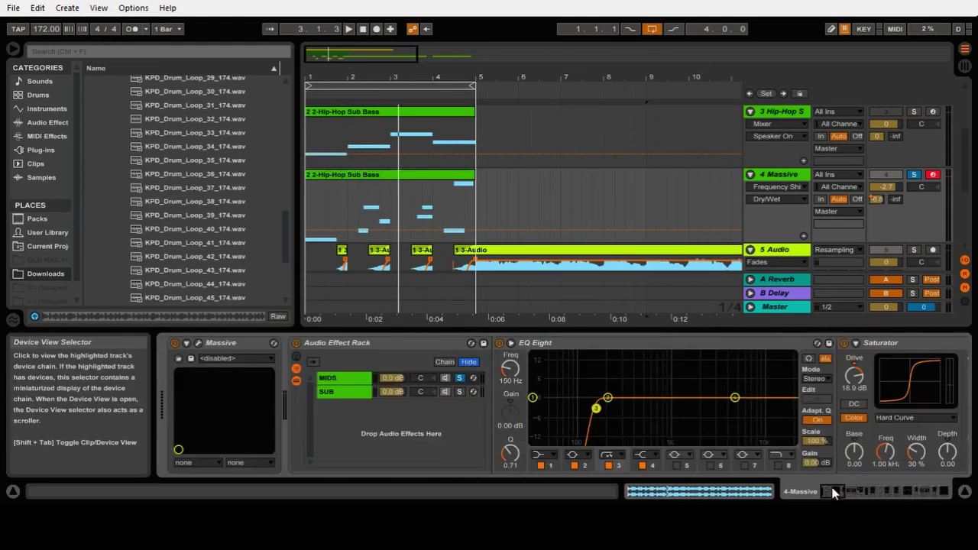
{"action": "left_click", "coordinate": [352, 391]}
{"action": "key", "text": "space"}
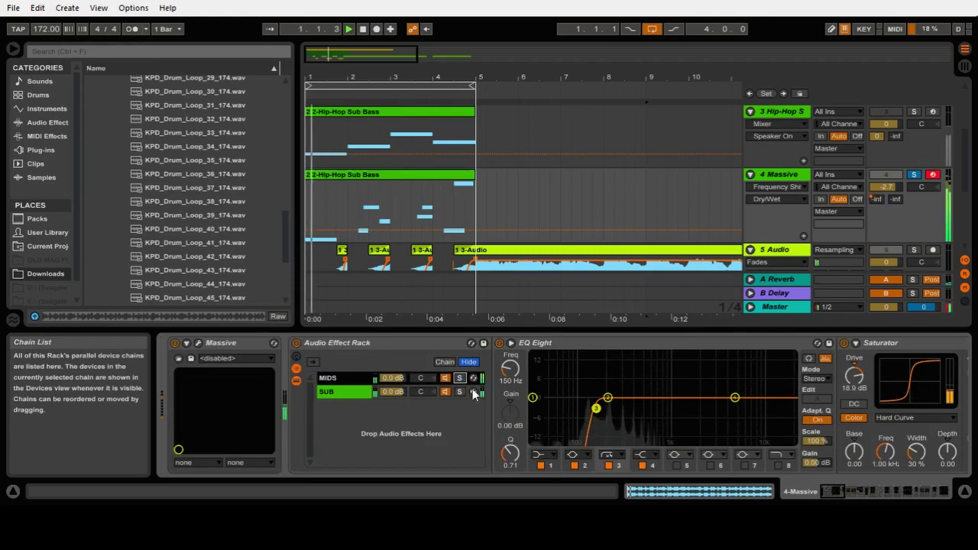
{"action": "left_click_drag", "start_coordinate": [828, 485], "coordinate": [883, 474]}
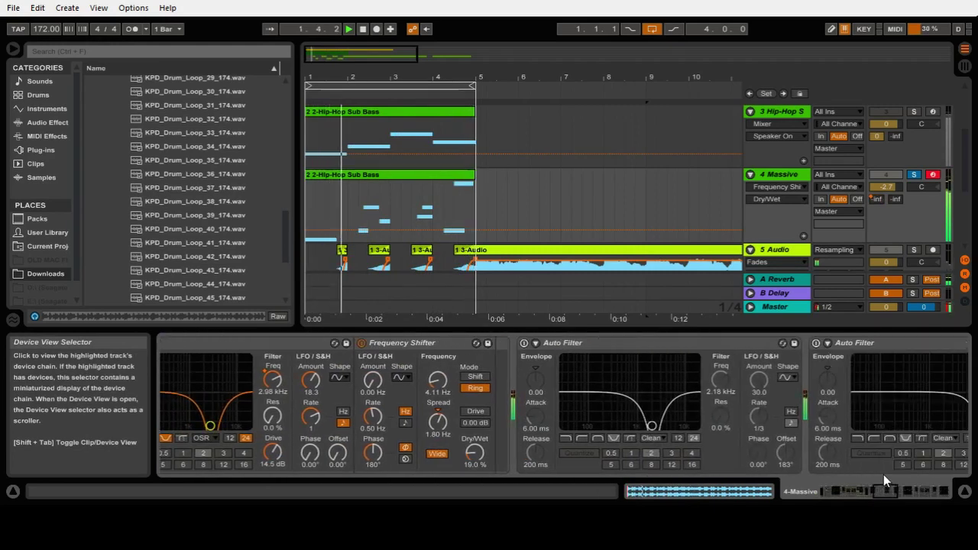
{"action": "left_click", "coordinate": [524, 343]}
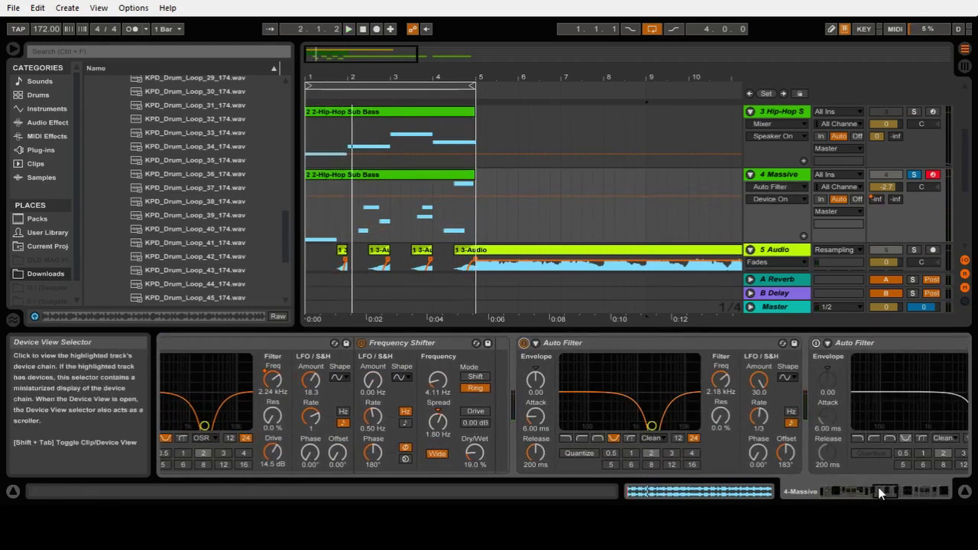
Step: Switch on the 12.0 kHz Auto Filter and audition both filters during playback
{"action": "left_click_drag", "start_coordinate": [879, 486], "coordinate": [886, 486]}
{"action": "left_click", "coordinate": [585, 343]}
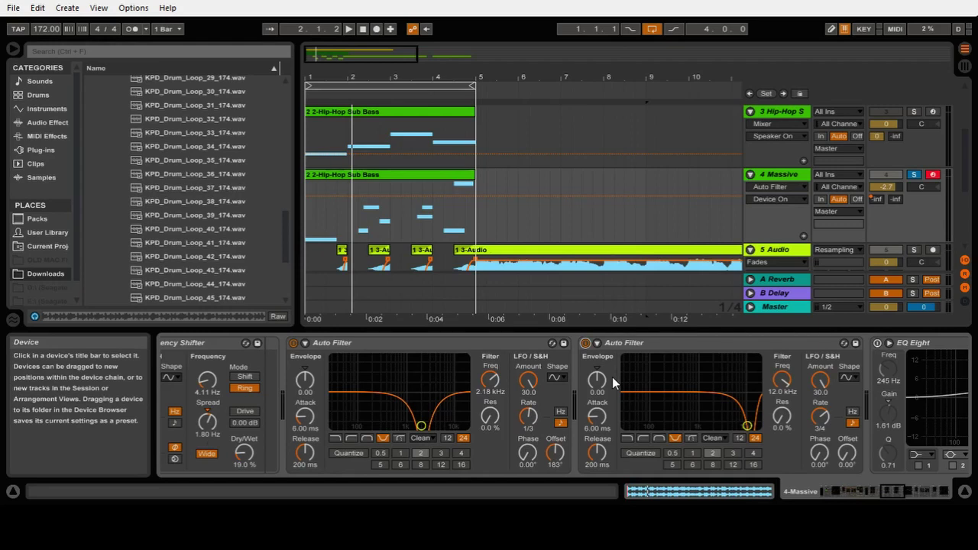
{"action": "key", "text": "space"}
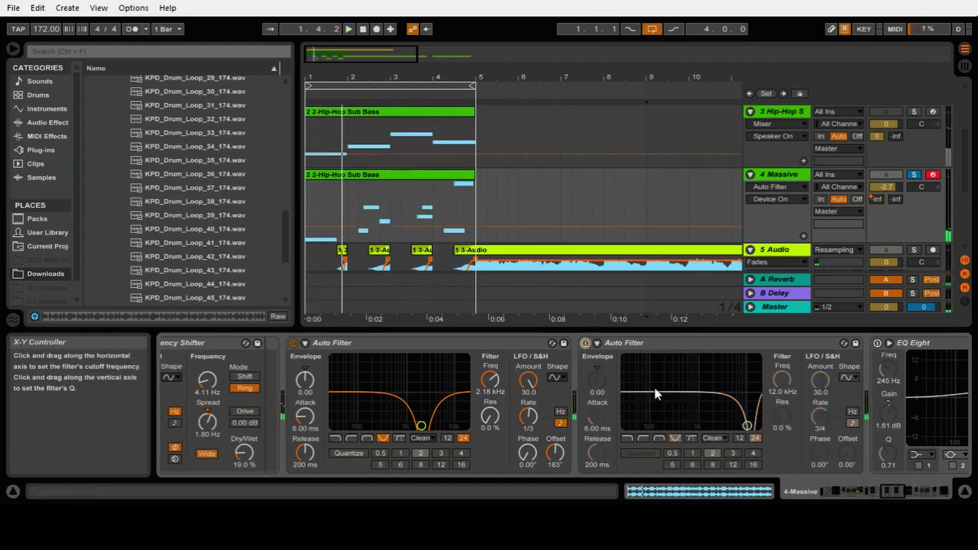
{"action": "left_click", "coordinate": [586, 345]}
{"action": "key", "text": "space"}
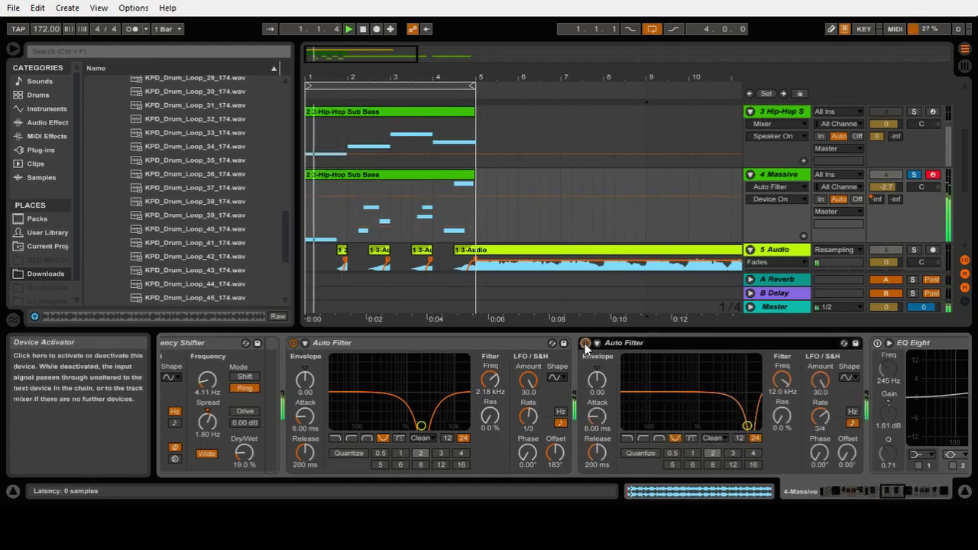
{"action": "left_click", "coordinate": [901, 490]}
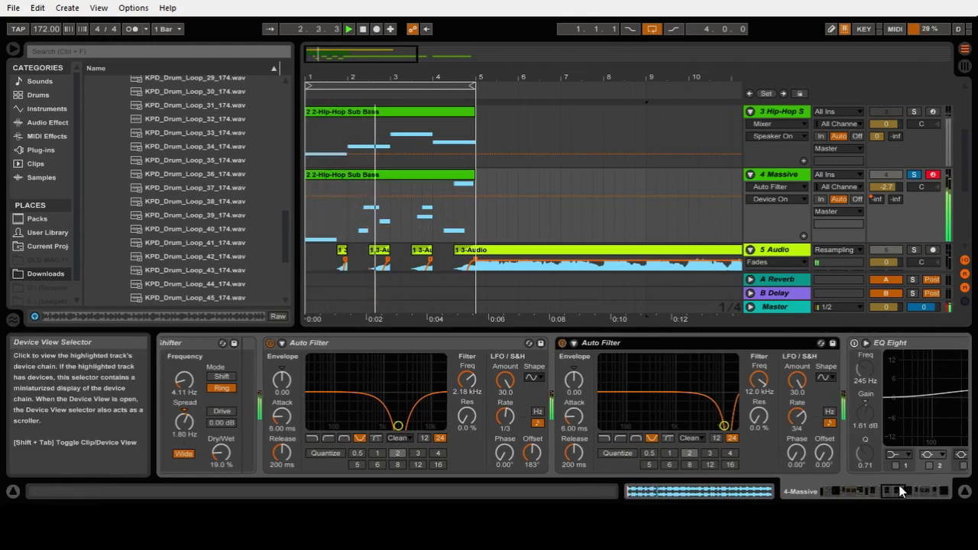
{"action": "left_click", "coordinate": [904, 486]}
{"action": "left_click", "coordinate": [915, 486]}
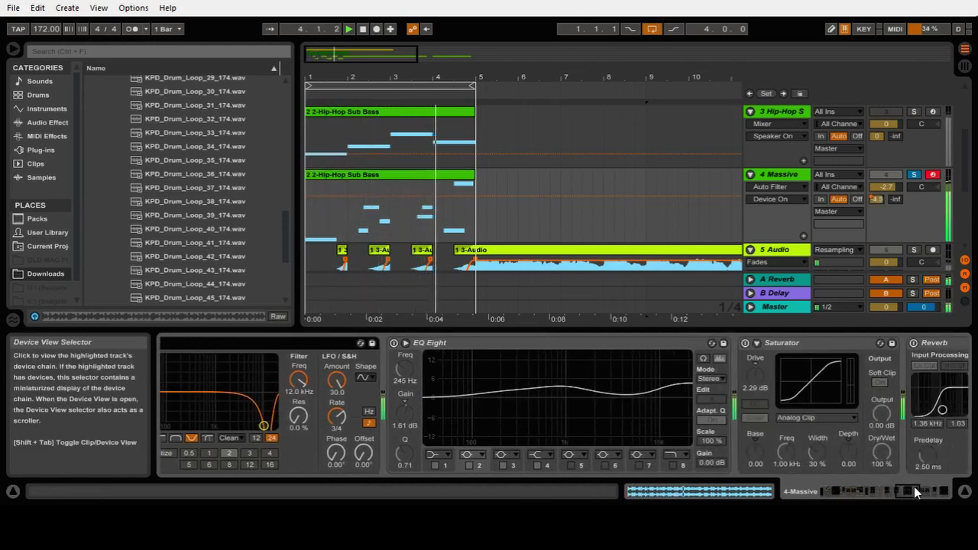
{"action": "left_click", "coordinate": [916, 486]}
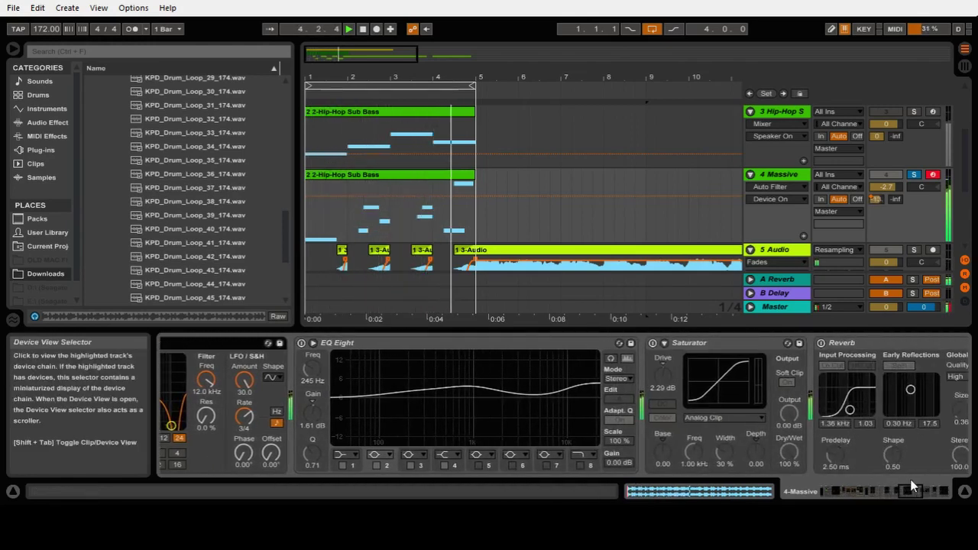
Step: Switch on the EQ Eight and the Saturator in the Massive chain
{"action": "left_click", "coordinate": [302, 343]}
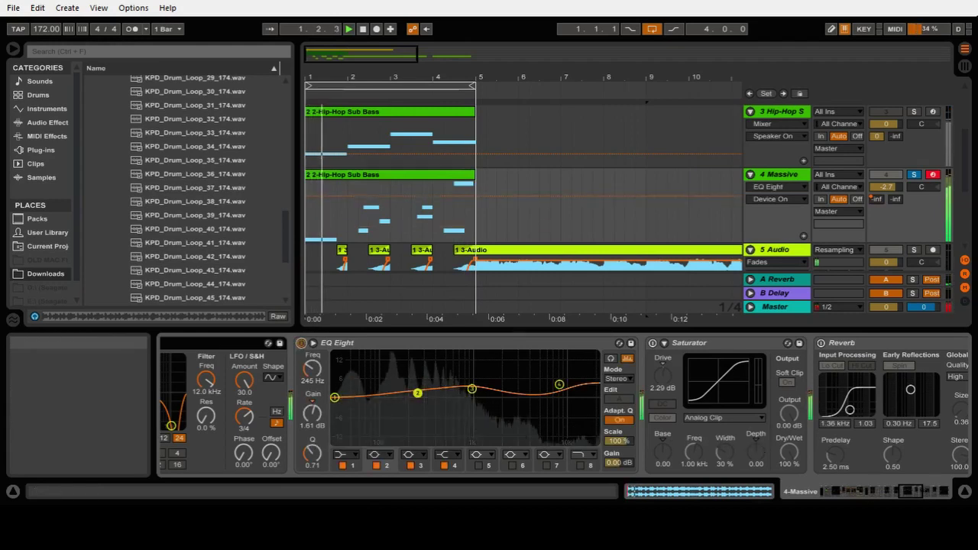
{"action": "left_click", "coordinate": [910, 490]}
{"action": "left_click", "coordinate": [916, 490]}
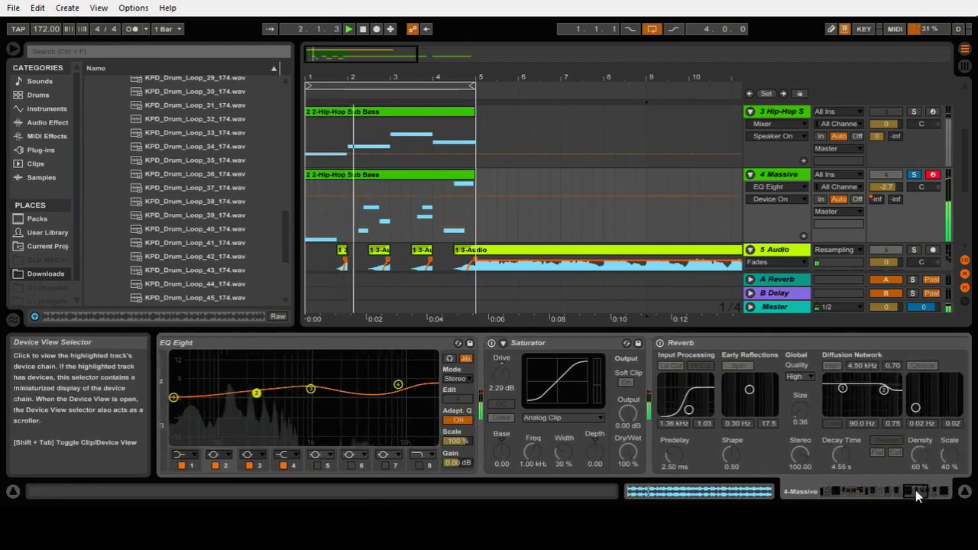
{"action": "left_click", "coordinate": [491, 343]}
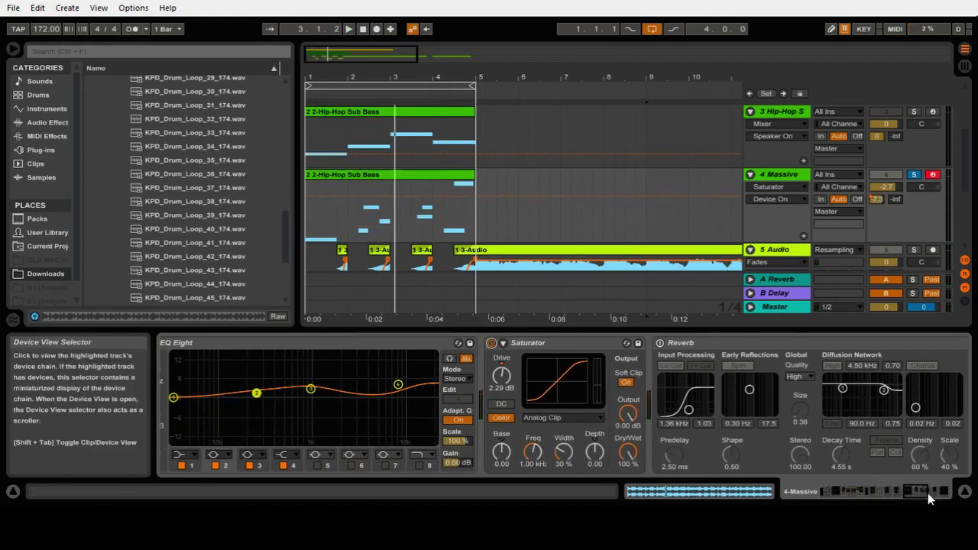
{"action": "mouse_move", "coordinate": [923, 493]}
{"action": "left_mouse_down"}
{"action": "mouse_move", "coordinate": [846, 498]}
{"action": "mouse_move", "coordinate": [922, 484]}
{"action": "left_mouse_up"}
Step: Audition the Reverb on and off during playback, leaving it switched off
{"action": "key", "text": "space"}
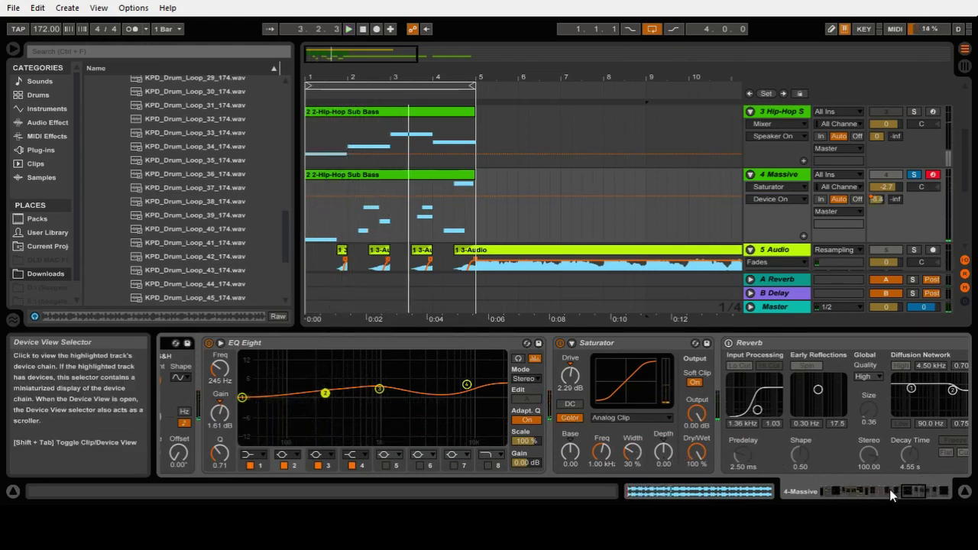
{"action": "left_click_drag", "start_coordinate": [907, 490], "coordinate": [917, 489]}
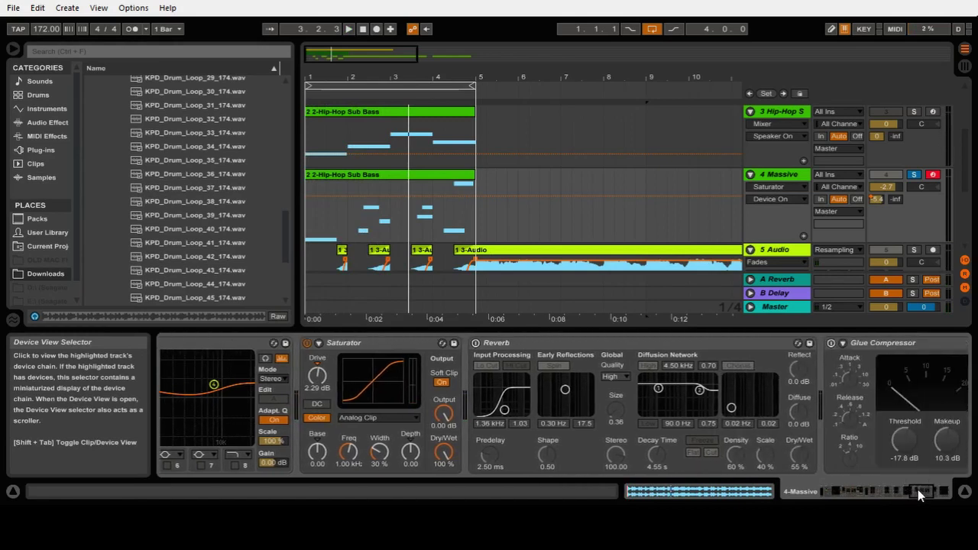
{"action": "left_click", "coordinate": [476, 343]}
{"action": "key", "text": "space"}
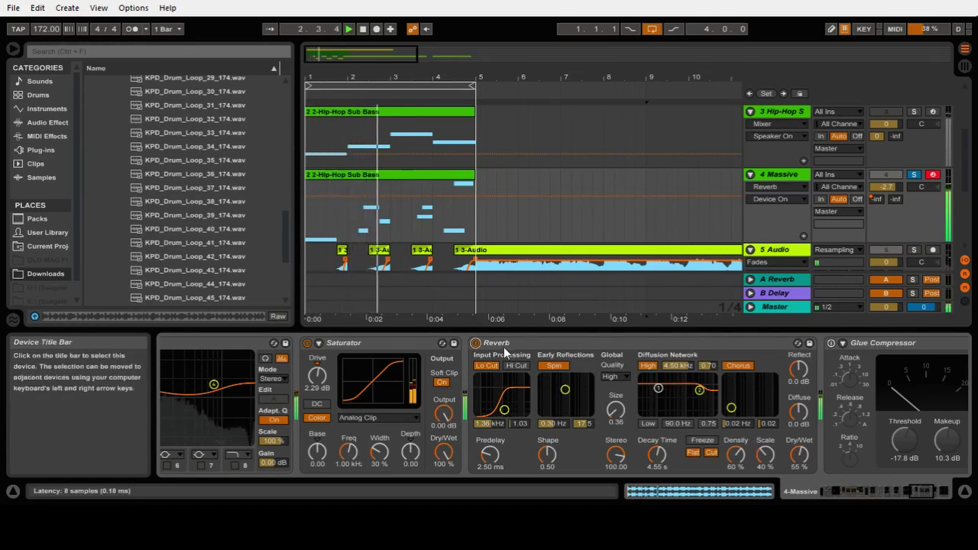
{"action": "left_click", "coordinate": [476, 343]}
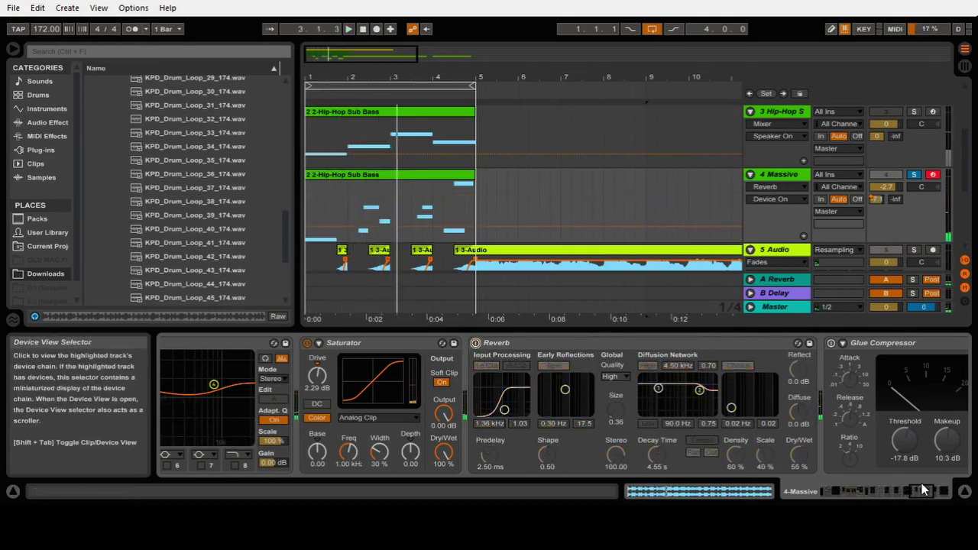
Step: Enable the Glue Compressor and toggle the final EQ Eight on, then back off
{"action": "left_click_drag", "start_coordinate": [922, 487], "coordinate": [935, 489]}
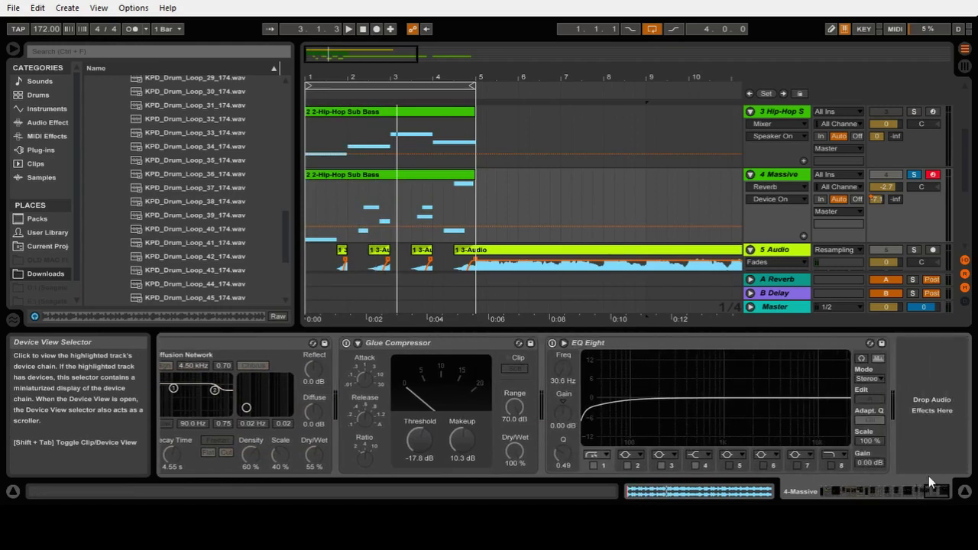
{"action": "left_click", "coordinate": [346, 343]}
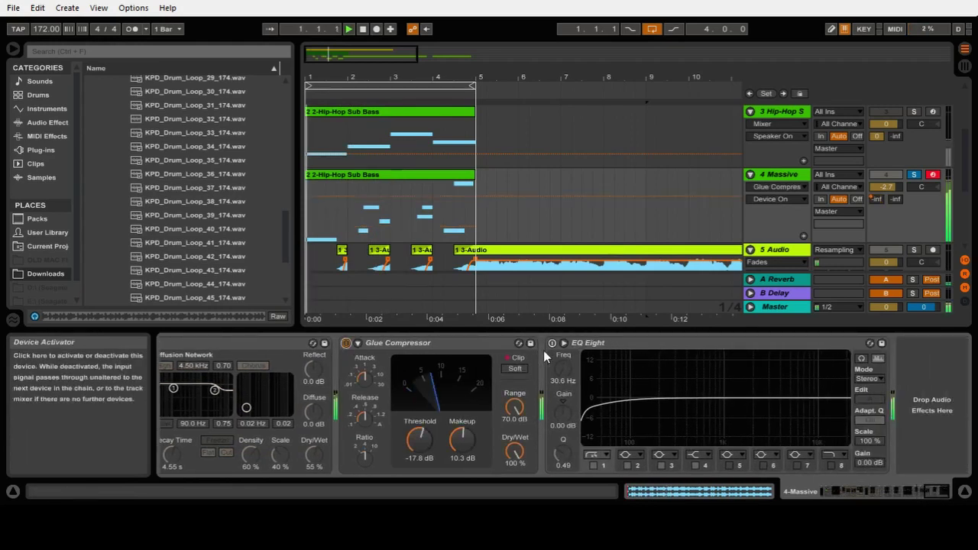
{"action": "left_click", "coordinate": [551, 344]}
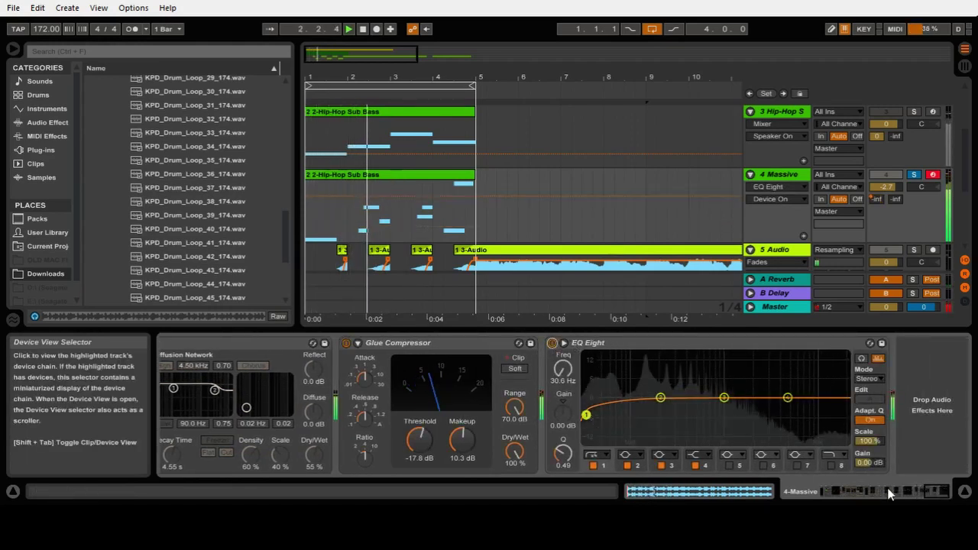
{"action": "left_click", "coordinate": [936, 489]}
{"action": "left_click", "coordinate": [621, 344]}
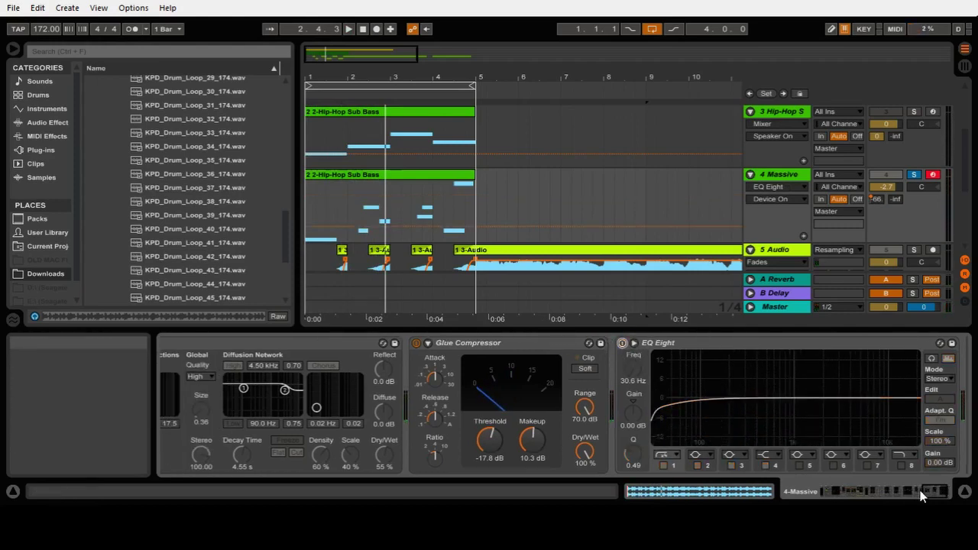
{"action": "left_click_drag", "start_coordinate": [930, 486], "coordinate": [822, 501]}
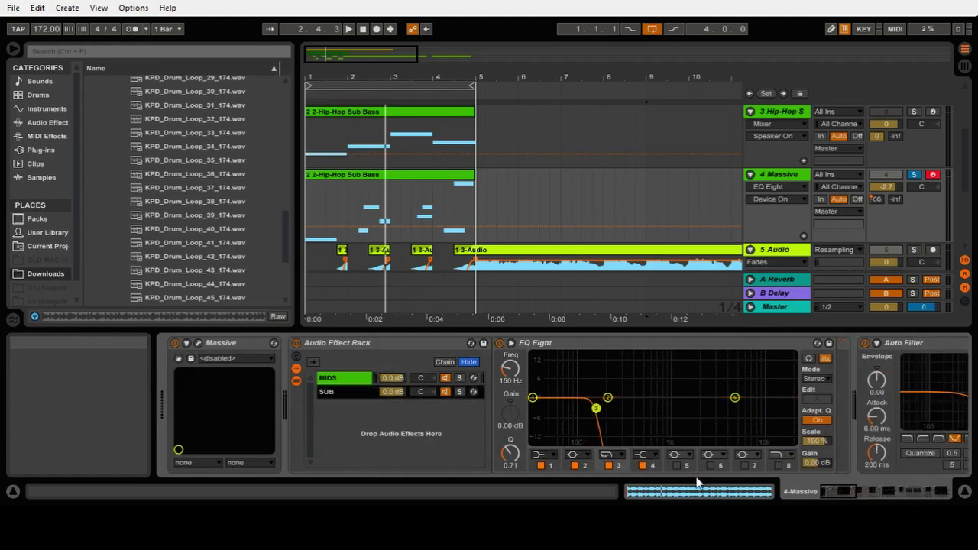
{"action": "left_click", "coordinate": [834, 497]}
{"action": "mouse_move", "coordinate": [833, 493]}
{"action": "left_mouse_down"}
{"action": "mouse_move", "coordinate": [893, 483]}
{"action": "mouse_move", "coordinate": [842, 490]}
{"action": "mouse_move", "coordinate": [914, 502]}
{"action": "mouse_move", "coordinate": [841, 492]}
{"action": "left_mouse_up"}
{"action": "left_click", "coordinate": [348, 392]}
{"action": "left_click", "coordinate": [350, 379]}
{"action": "left_click", "coordinate": [353, 391]}
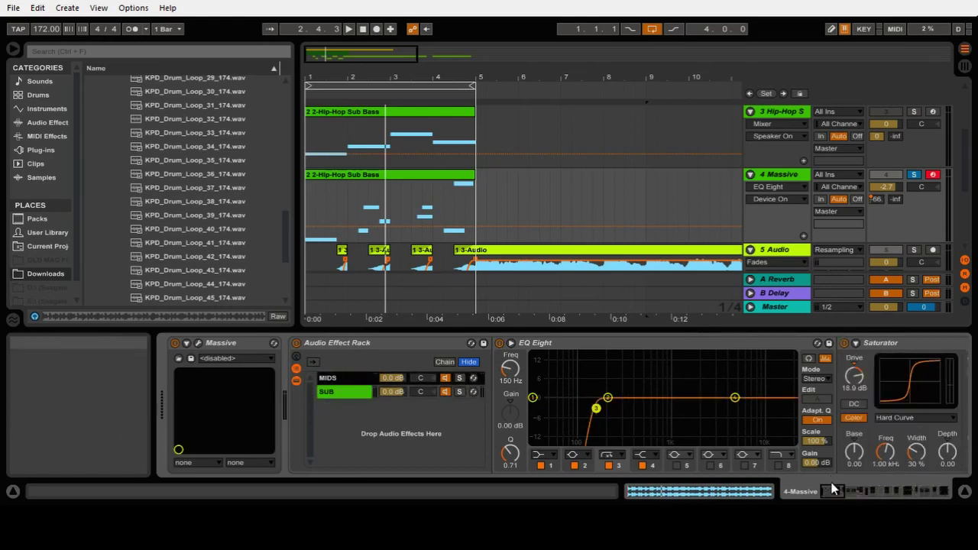
{"action": "left_click_drag", "start_coordinate": [832, 489], "coordinate": [926, 494]}
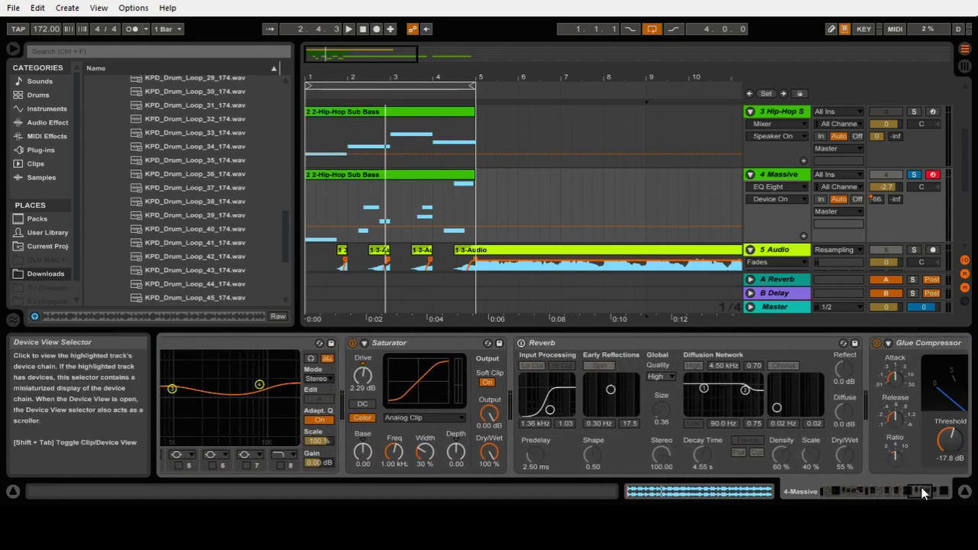
{"action": "left_click_drag", "start_coordinate": [922, 491], "coordinate": [931, 487]}
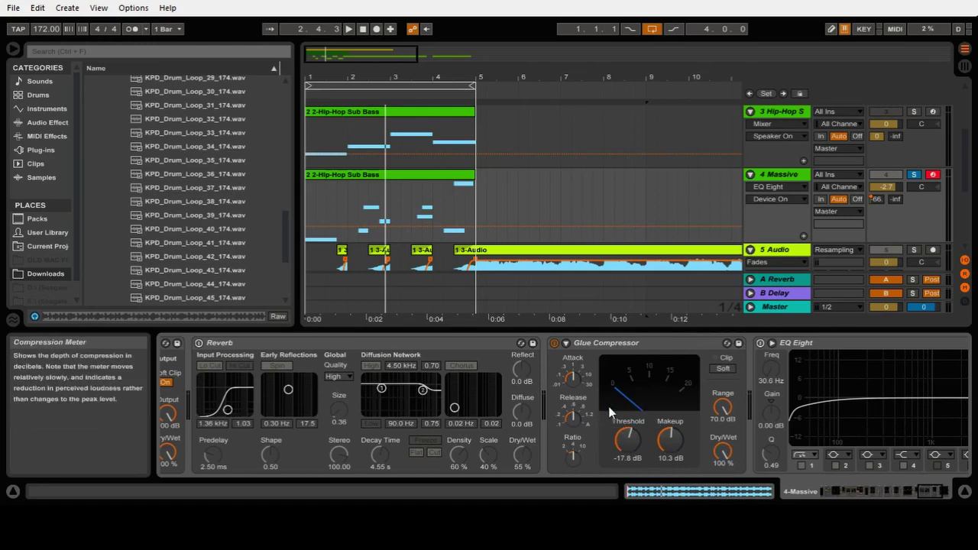
{"action": "key", "text": "space"}
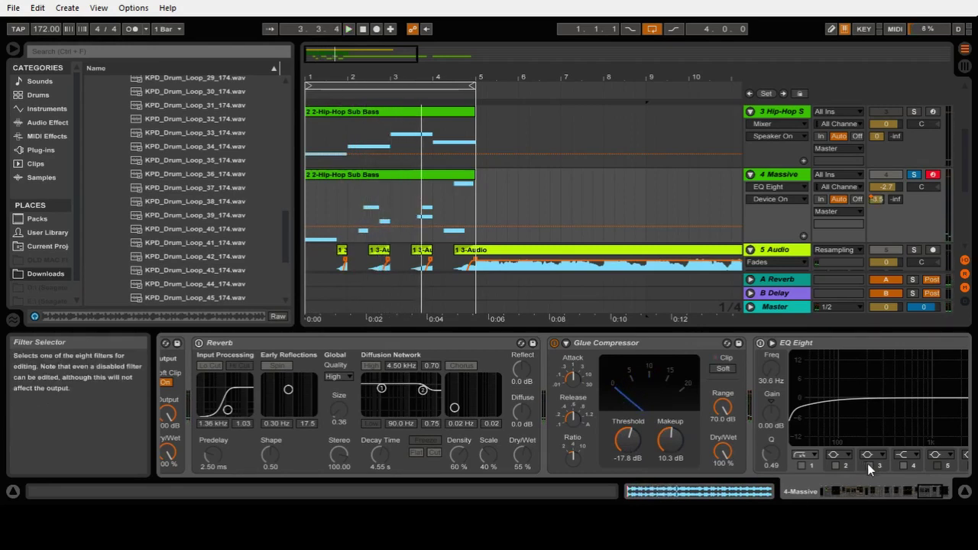
{"action": "left_click", "coordinate": [930, 493]}
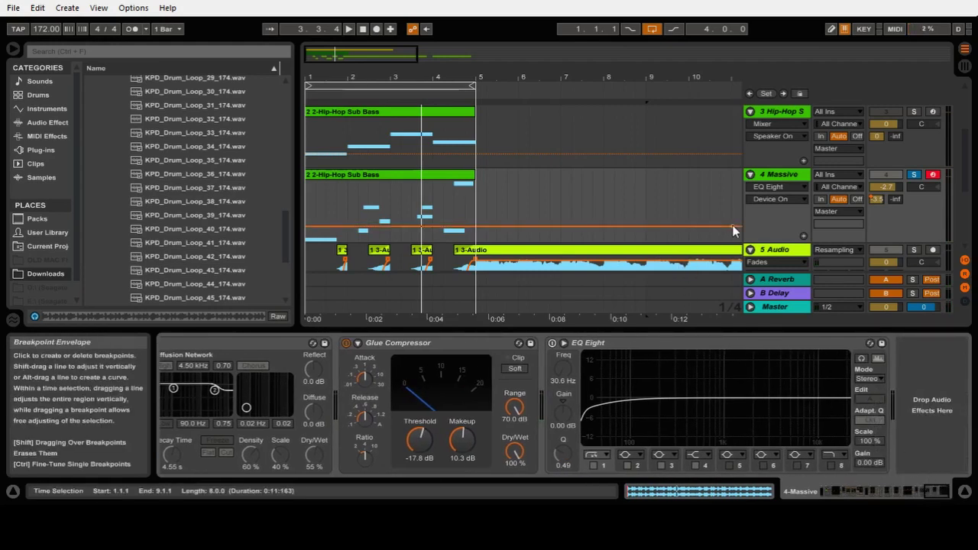
Step: Turn off Solo on the 4 Massive track and return the device chain view to the rack
{"action": "left_click", "coordinate": [913, 175]}
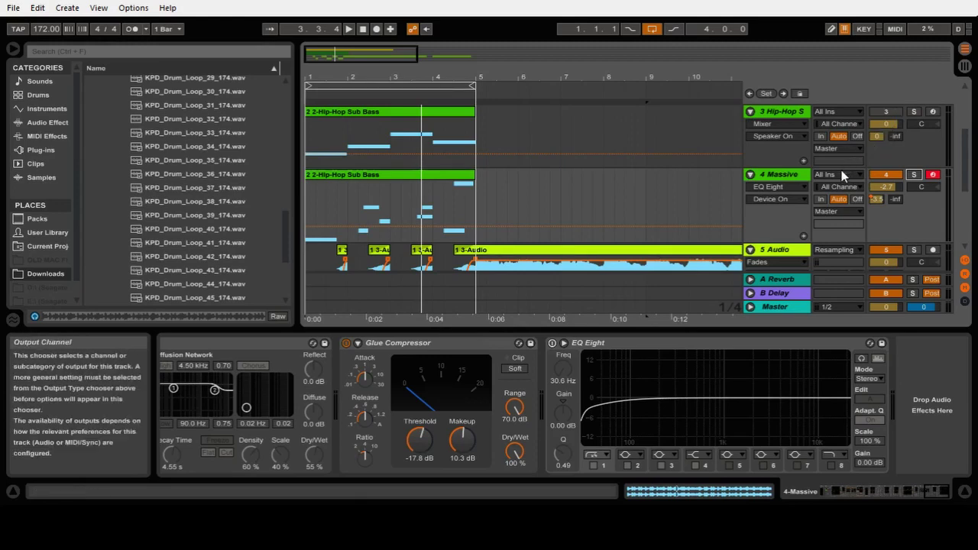
{"action": "left_click_drag", "start_coordinate": [937, 489], "coordinate": [888, 501]}
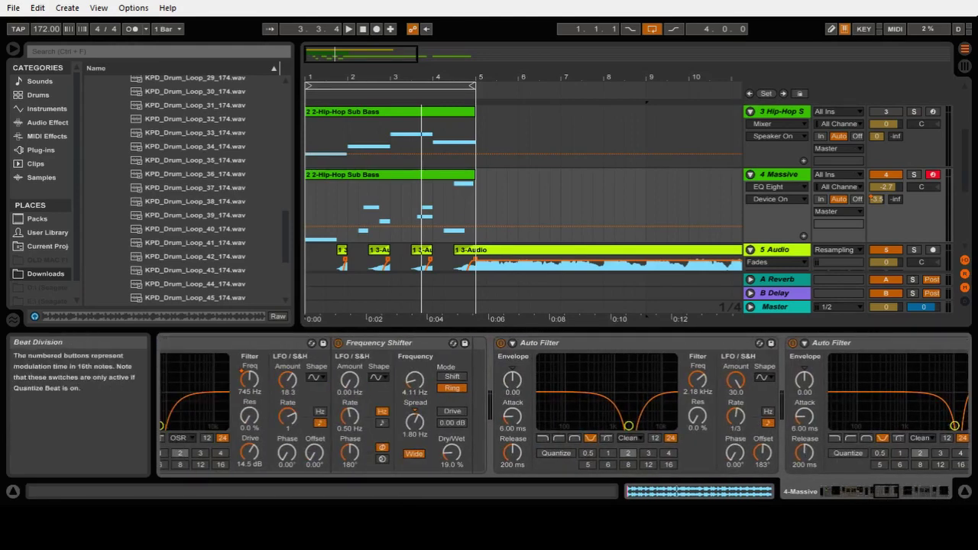
{"action": "left_click_drag", "start_coordinate": [878, 490], "coordinate": [899, 485]}
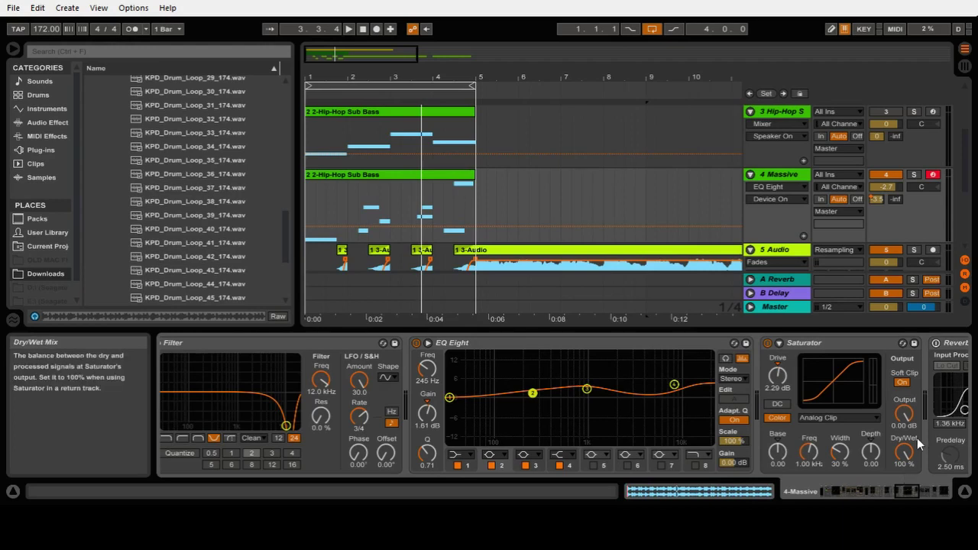
{"action": "left_click_drag", "start_coordinate": [905, 495], "coordinate": [836, 495]}
Step: Drag the Audio Effect Rack into the User Library and name the preset 'BASS RACK 1'
{"action": "left_click", "coordinate": [230, 343]}
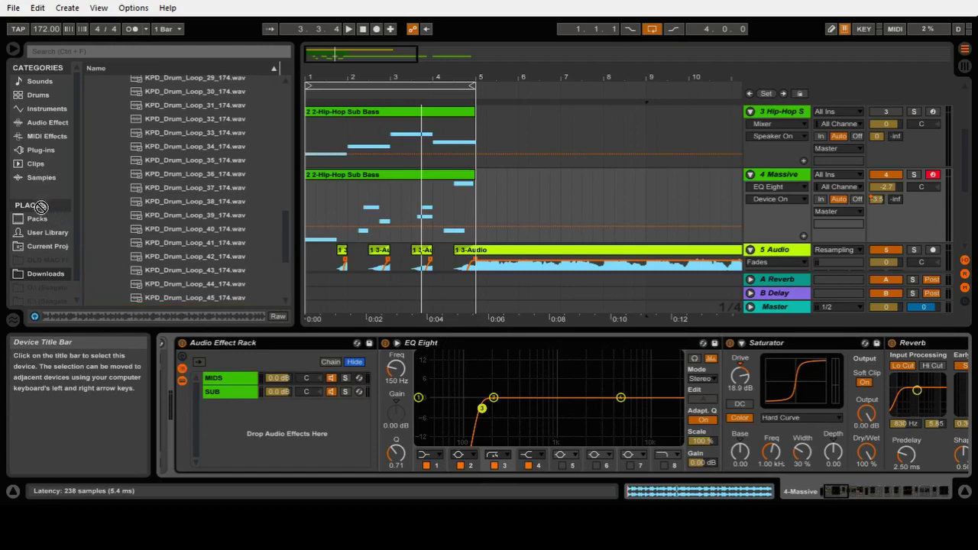
{"action": "left_click", "coordinate": [55, 233]}
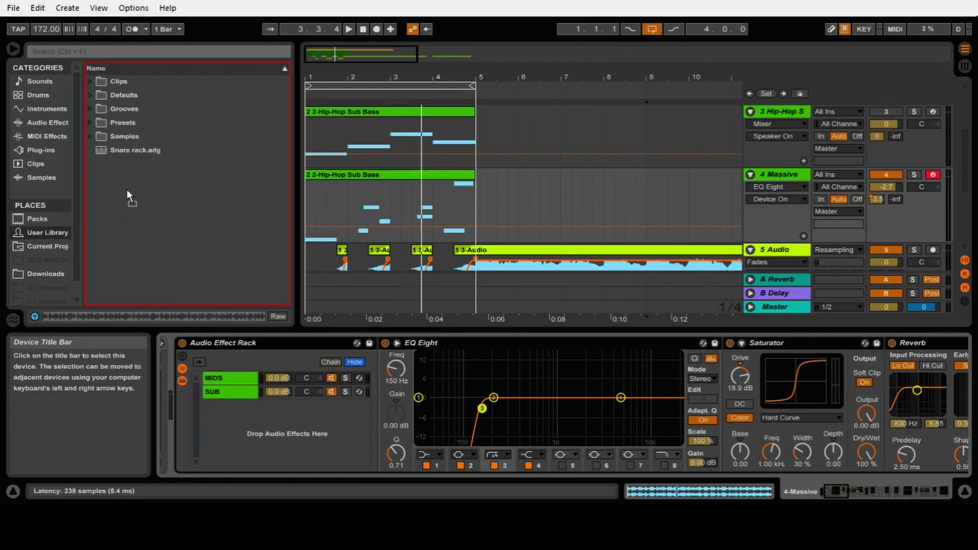
{"action": "left_click_drag", "start_coordinate": [126, 178], "coordinate": [126, 181]}
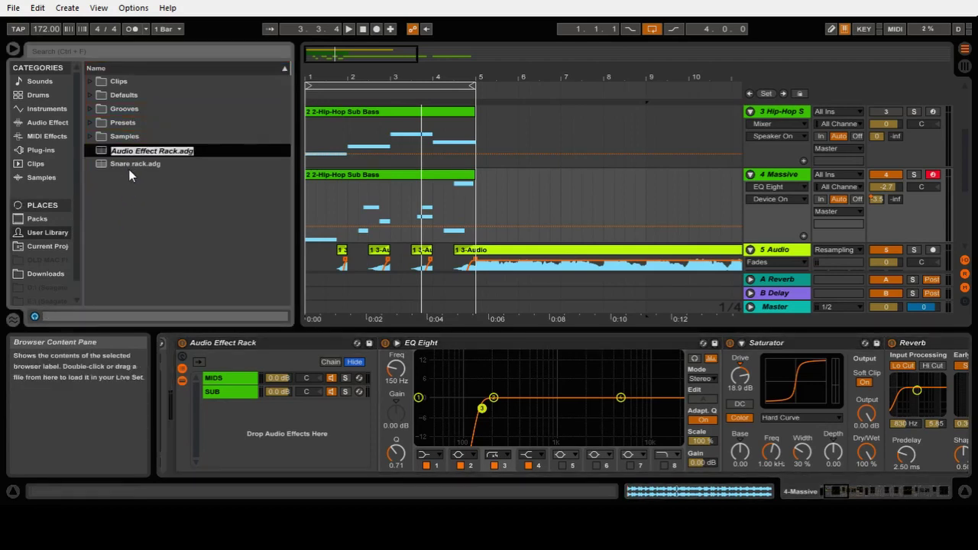
{"action": "type", "text": "BA"}
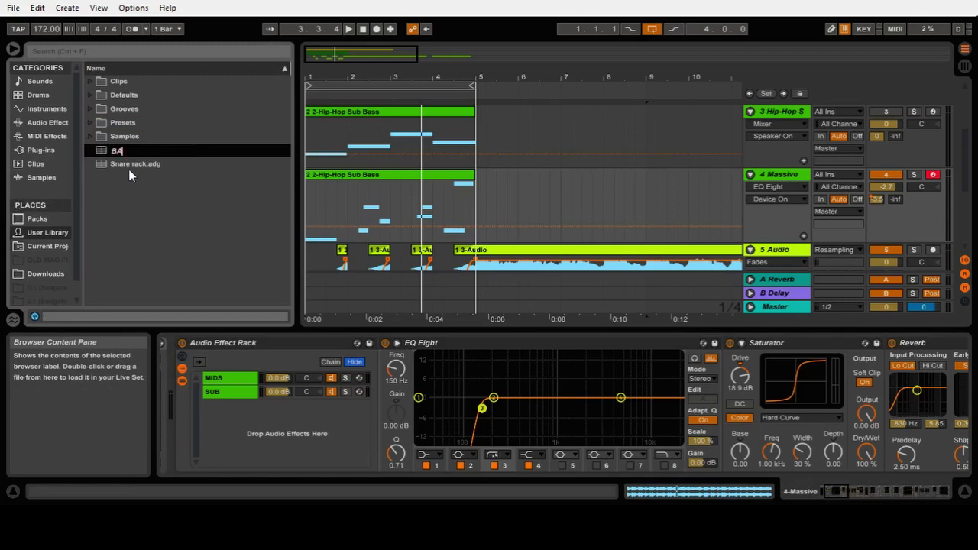
{"action": "type", "text": "SS RACK 1"}
{"action": "key", "text": "Return"}
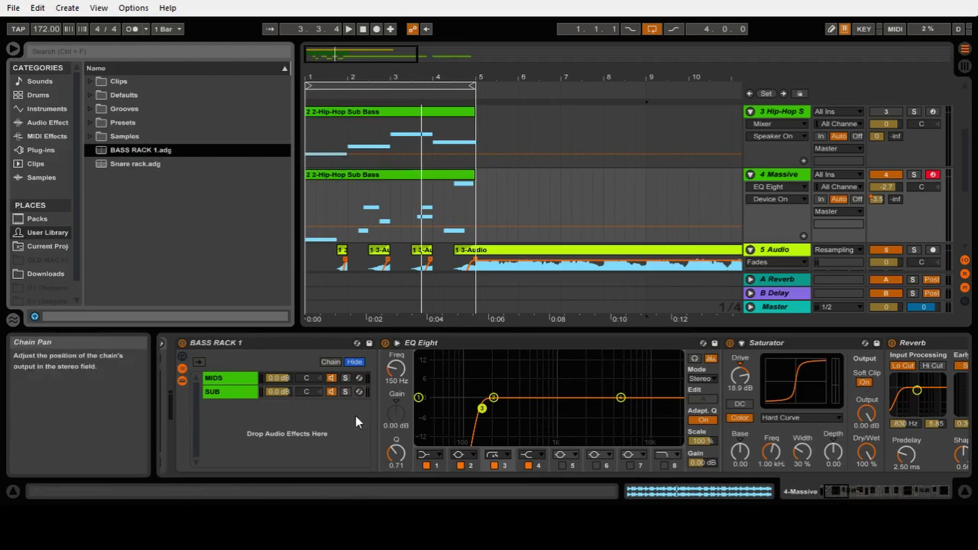
{"action": "mouse_move", "coordinate": [837, 489]}
{"action": "left_mouse_down"}
{"action": "mouse_move", "coordinate": [878, 484]}
{"action": "mouse_move", "coordinate": [837, 489]}
{"action": "left_mouse_up"}
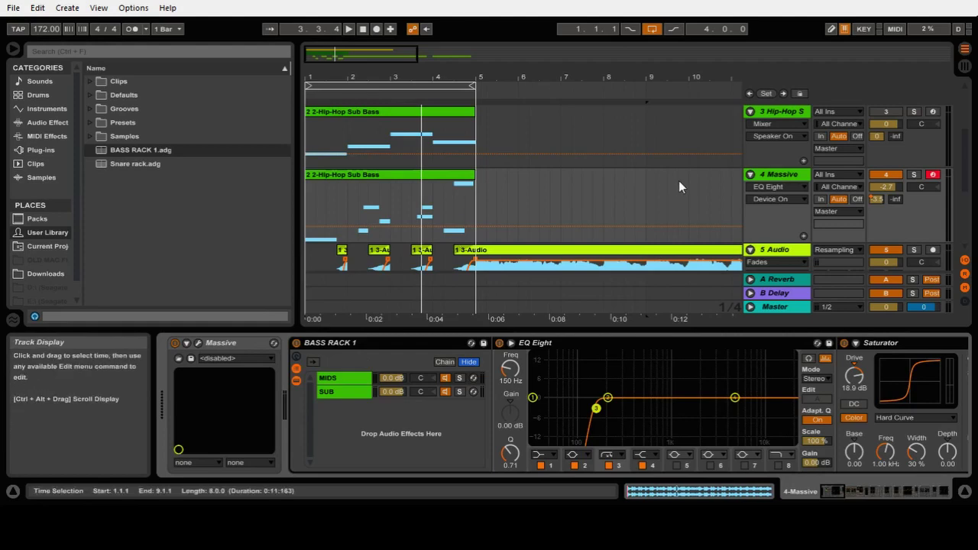
Step: Select, solo and arm the 3 Hip-Hop Sub Bass track, then select its instrument
{"action": "scroll", "coordinate": [679, 181], "scroll_direction": "up", "scroll_amount": 2}
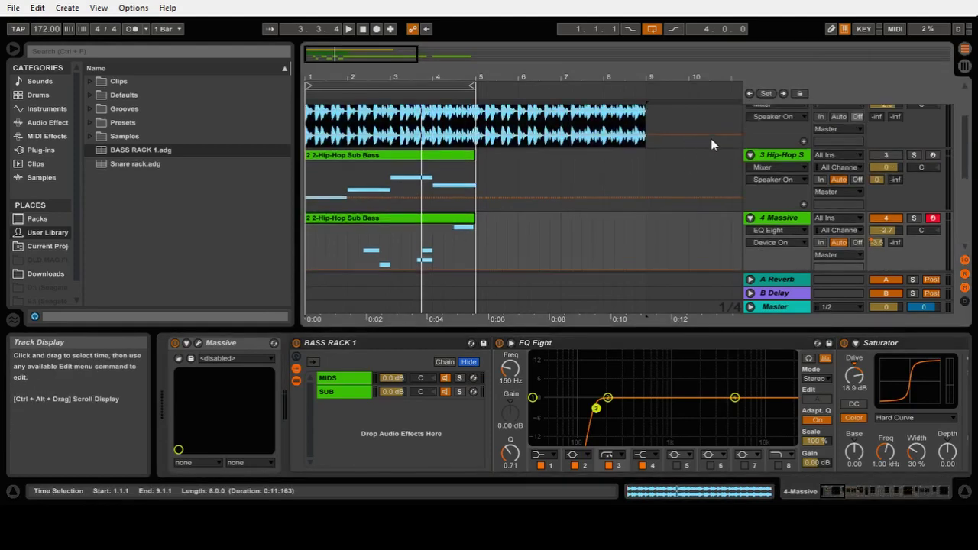
{"action": "left_click", "coordinate": [778, 155]}
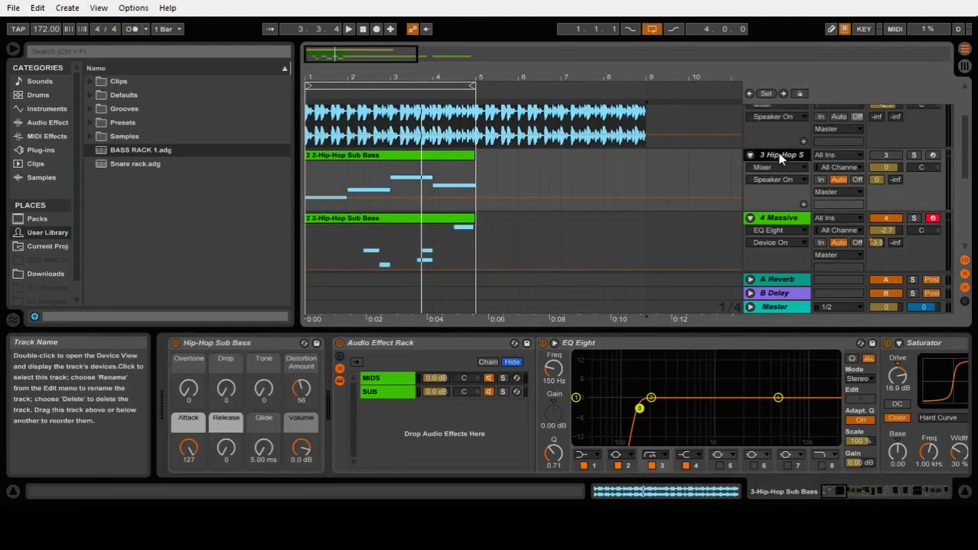
{"action": "left_click", "coordinate": [916, 155]}
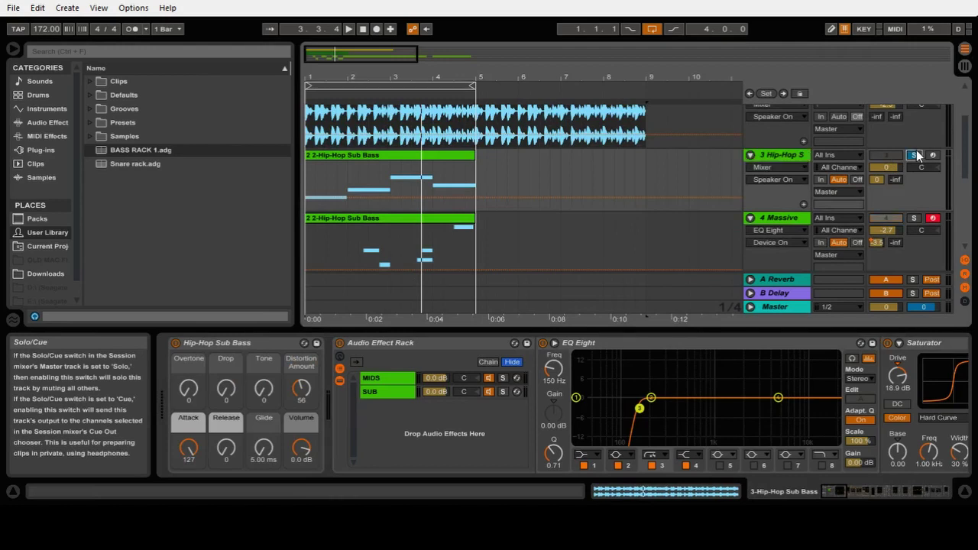
{"action": "left_click", "coordinate": [932, 155]}
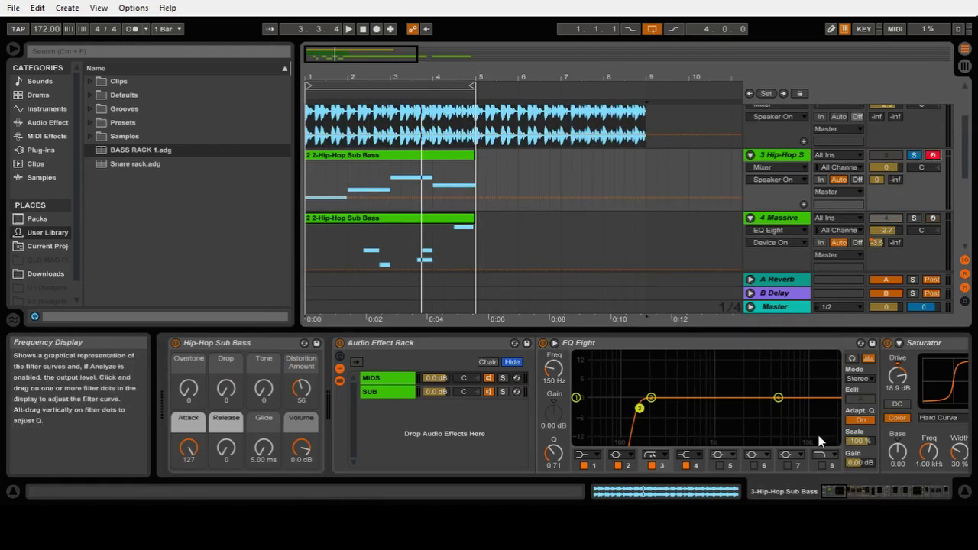
{"action": "left_click", "coordinate": [256, 338]}
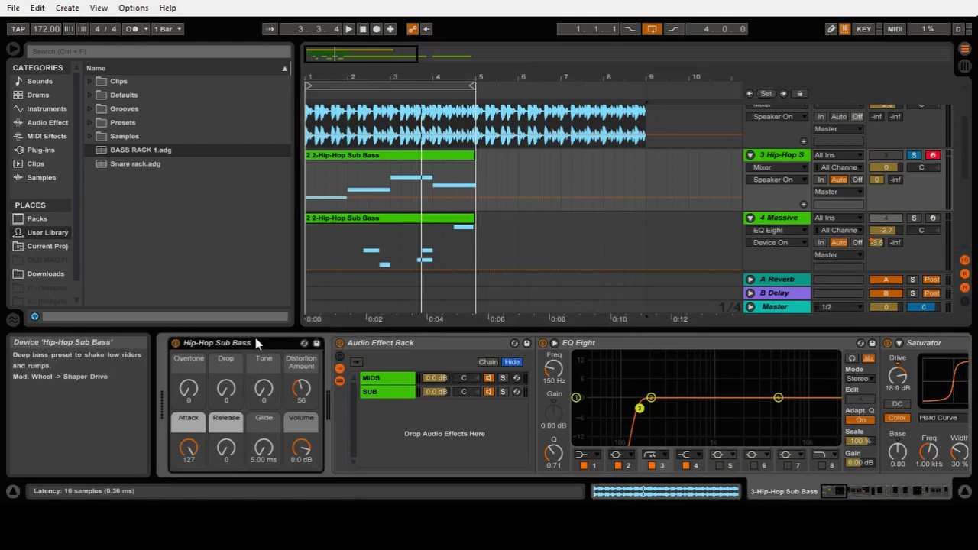
Step: Browse to the Instruments > Instrument Rack > Bass presets and view the later effects in the chain
{"action": "left_click", "coordinate": [40, 110]}
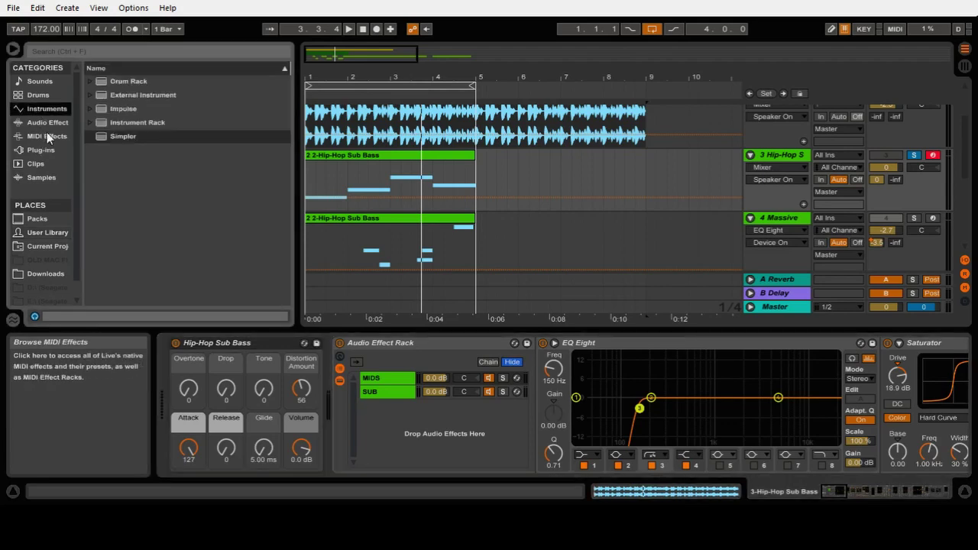
{"action": "left_click", "coordinate": [47, 127]}
{"action": "left_click", "coordinate": [35, 175]}
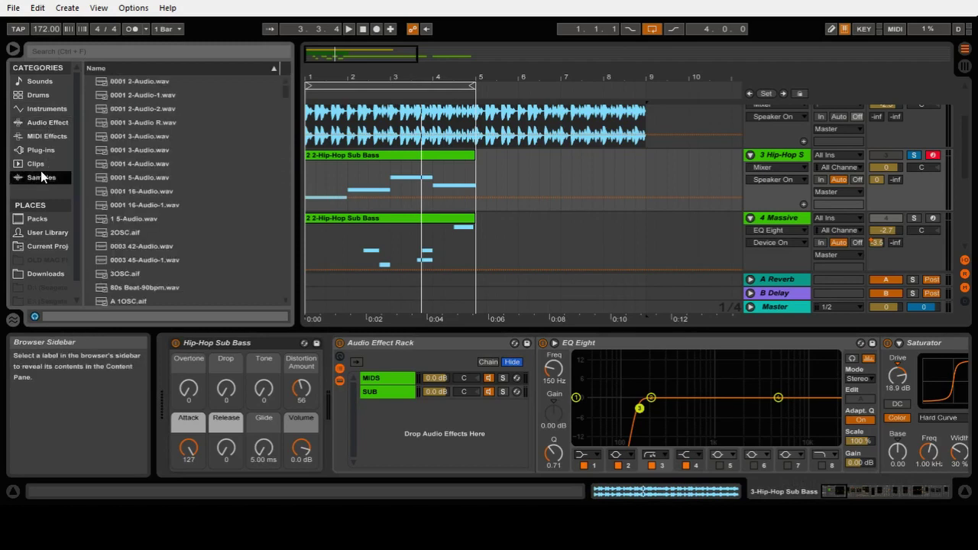
{"action": "left_click", "coordinate": [38, 95]}
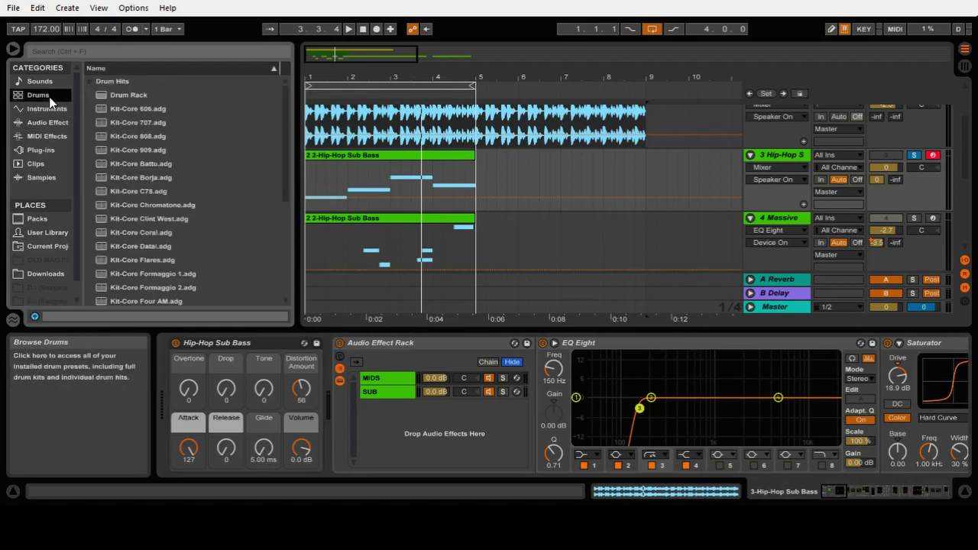
{"action": "left_click", "coordinate": [44, 108]}
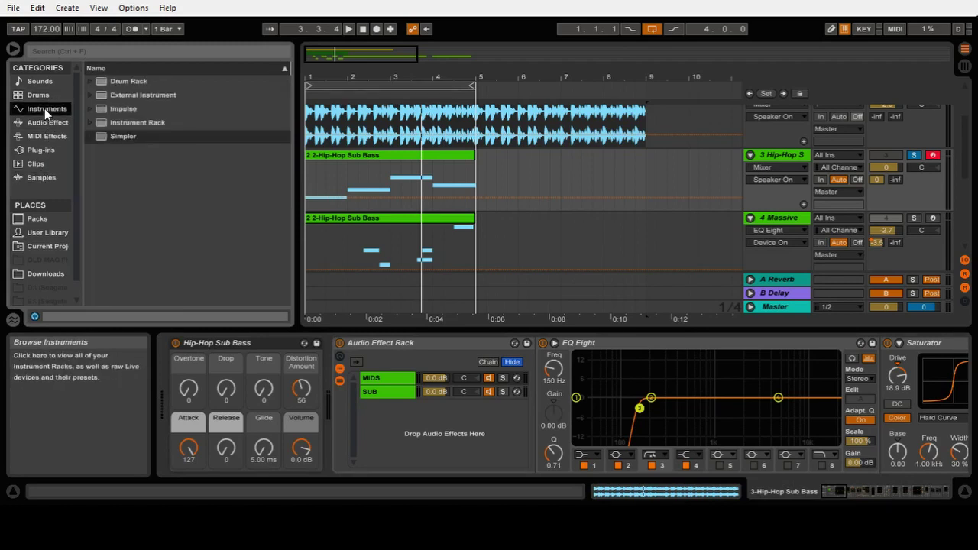
{"action": "left_click", "coordinate": [91, 122]}
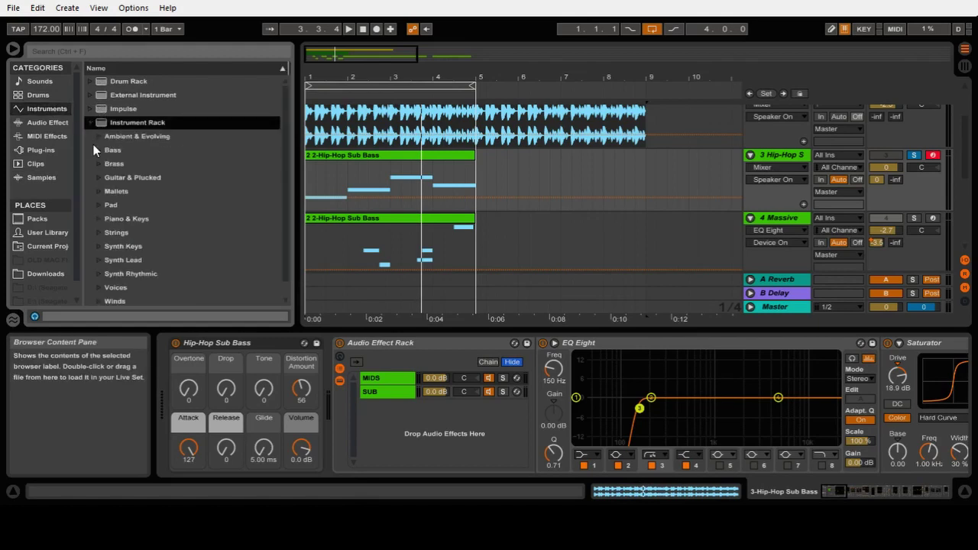
{"action": "left_click", "coordinate": [97, 150]}
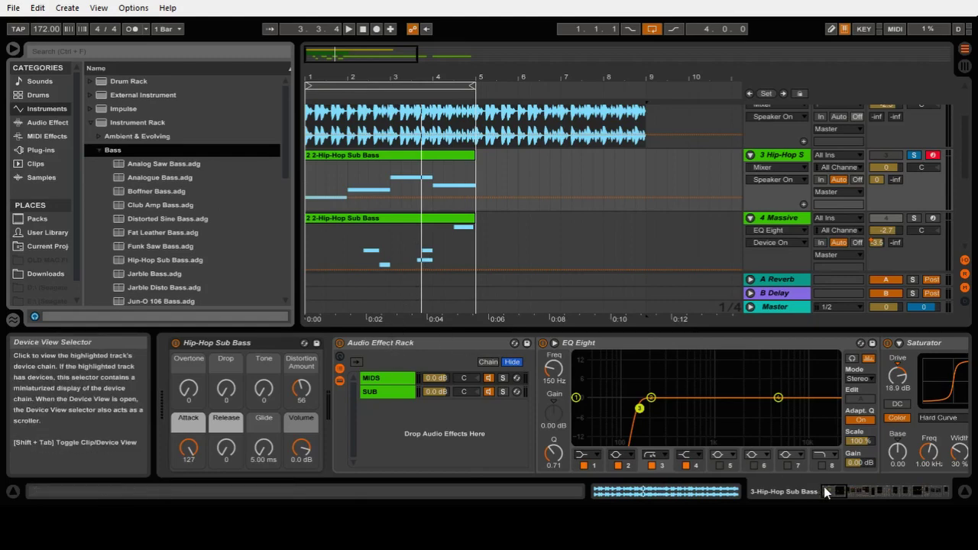
{"action": "left_click_drag", "start_coordinate": [826, 488], "coordinate": [888, 487]}
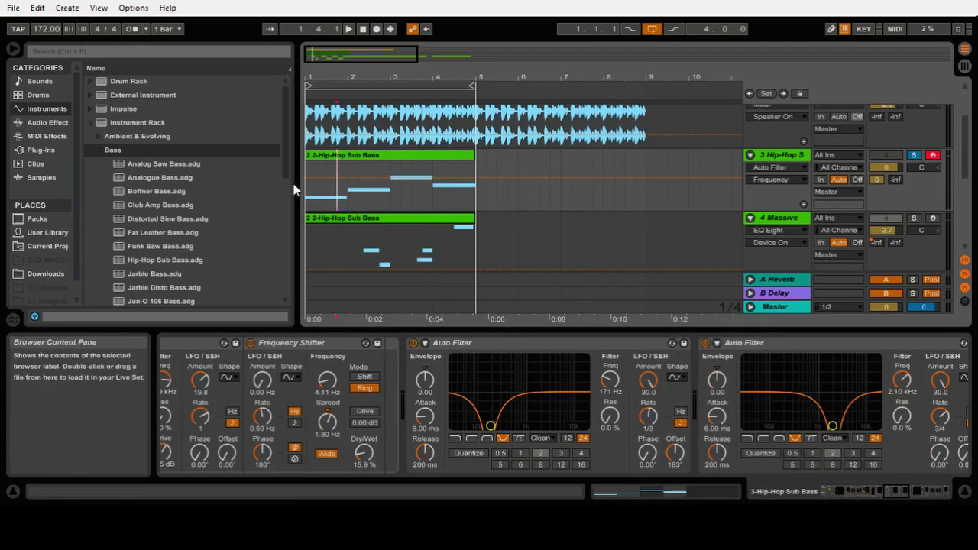
Step: Play from the start and show the Hip-Hop Sub Bass track's A-Reverb send automation
{"action": "left_click", "coordinate": [309, 187]}
{"action": "key", "text": "space"}
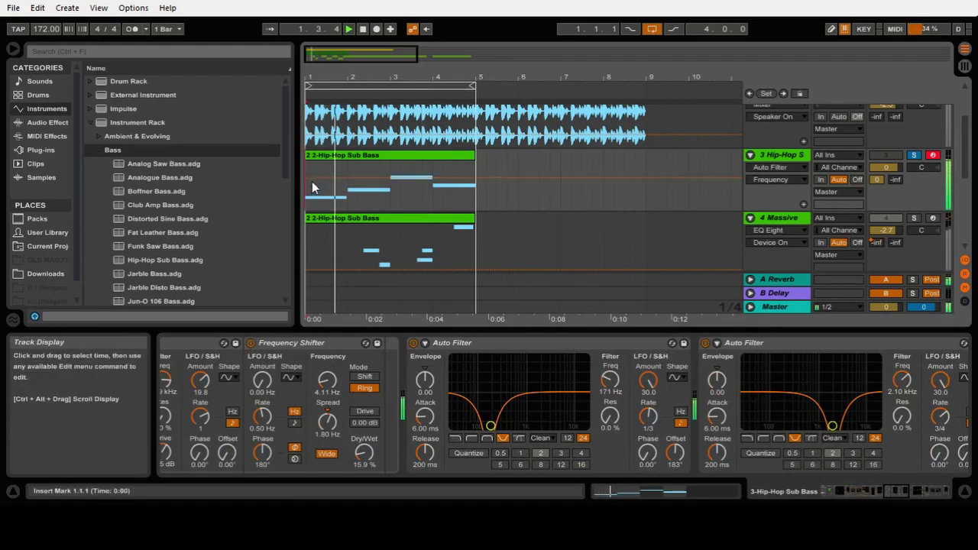
{"action": "left_click", "coordinate": [875, 179]}
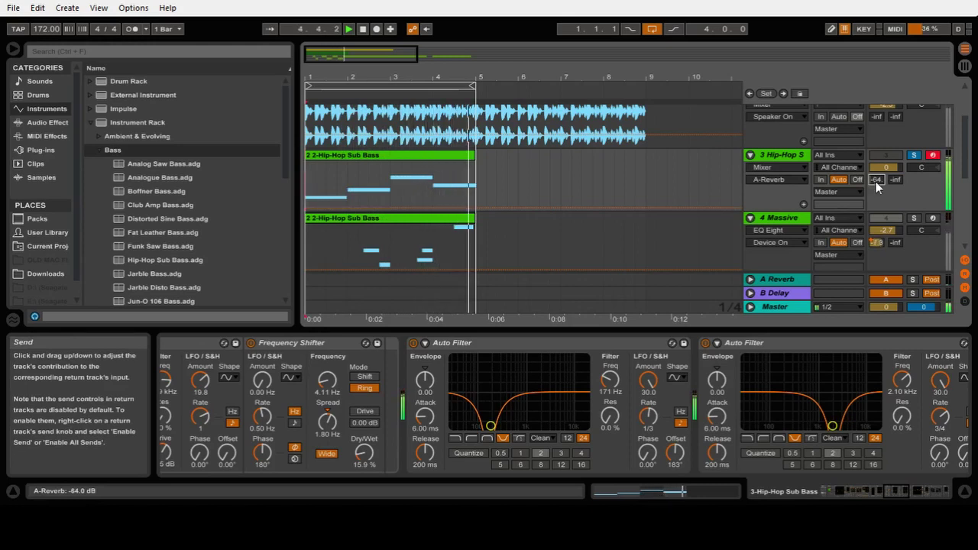
{"action": "key", "text": "space"}
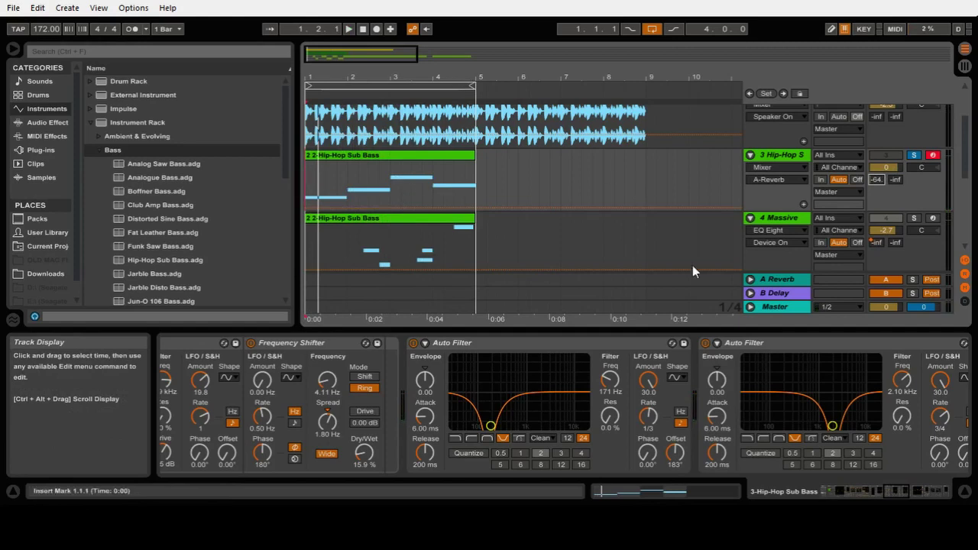
Step: Lower the A-Reverb send to about -64 dB and play the loop back
{"action": "left_click_drag", "start_coordinate": [894, 499], "coordinate": [768, 495]}
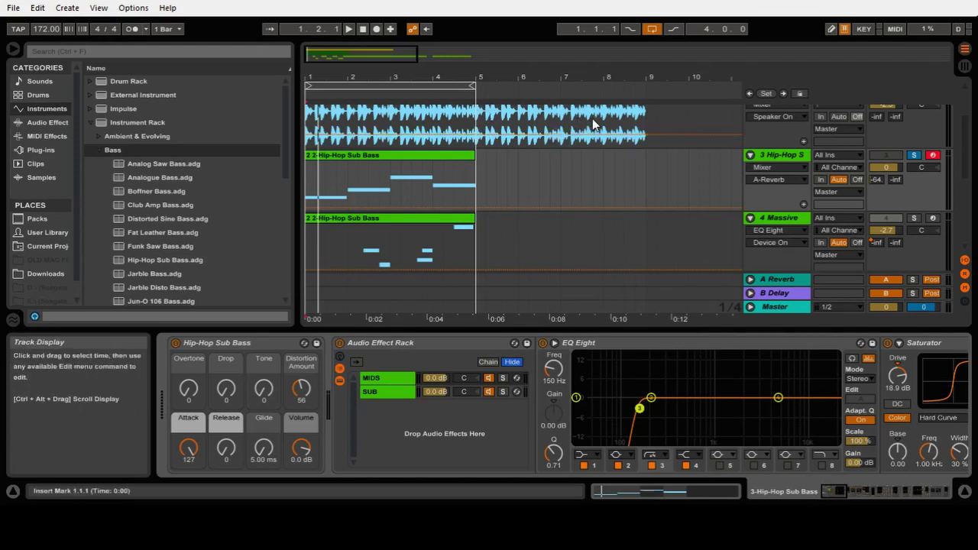
{"action": "scroll", "coordinate": [779, 203], "scroll_direction": "down", "scroll_amount": 4}
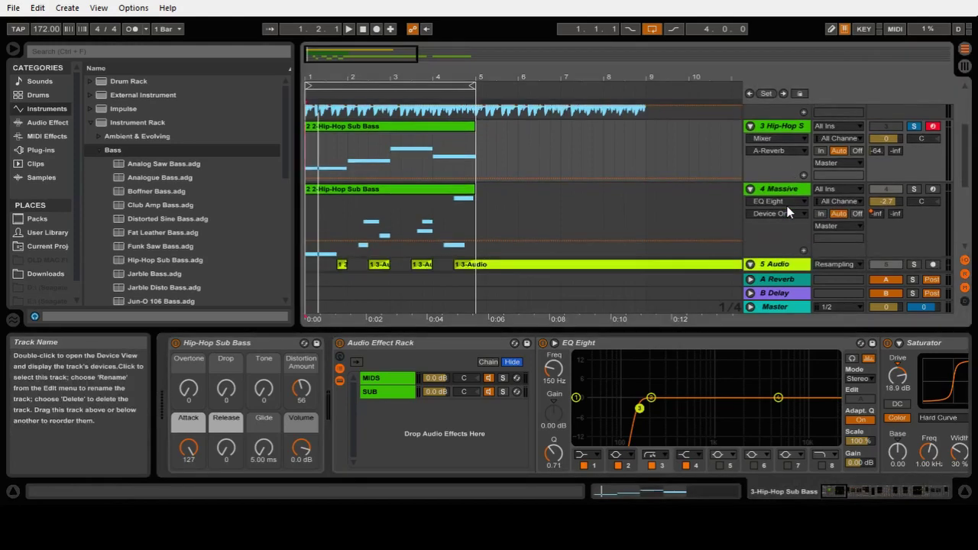
{"action": "scroll", "coordinate": [787, 205], "scroll_direction": "up", "scroll_amount": 3}
{"action": "scroll", "coordinate": [787, 205], "scroll_direction": "up", "scroll_amount": 2}
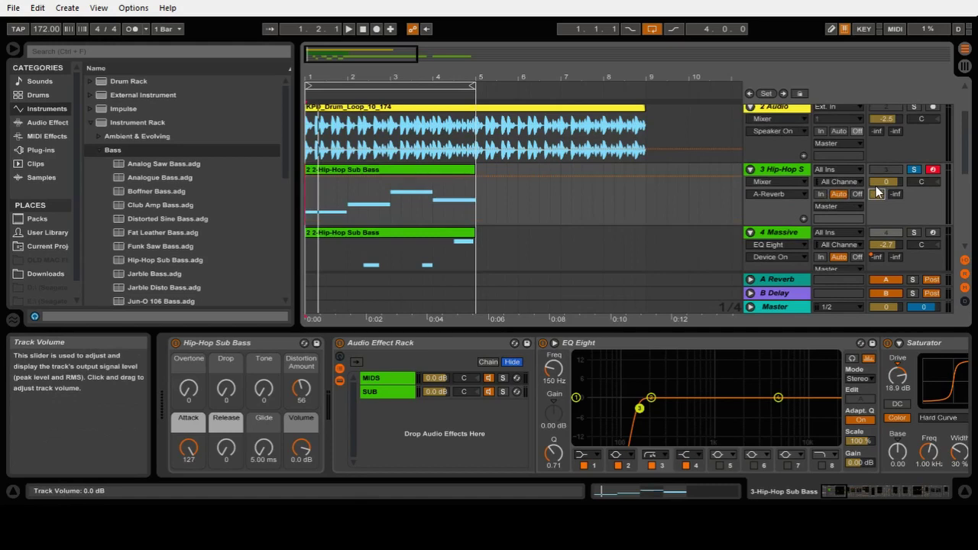
{"action": "key", "text": "space"}
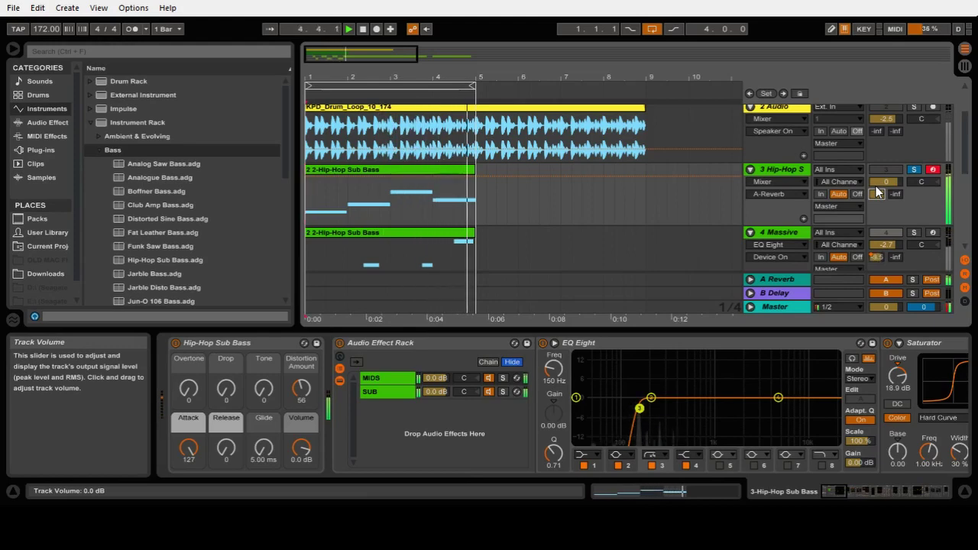
{"action": "key", "text": "space"}
Step: Solo the 5 Audio track and play its long resampled clip alone
{"action": "scroll", "coordinate": [650, 252], "scroll_direction": "down", "scroll_amount": 3}
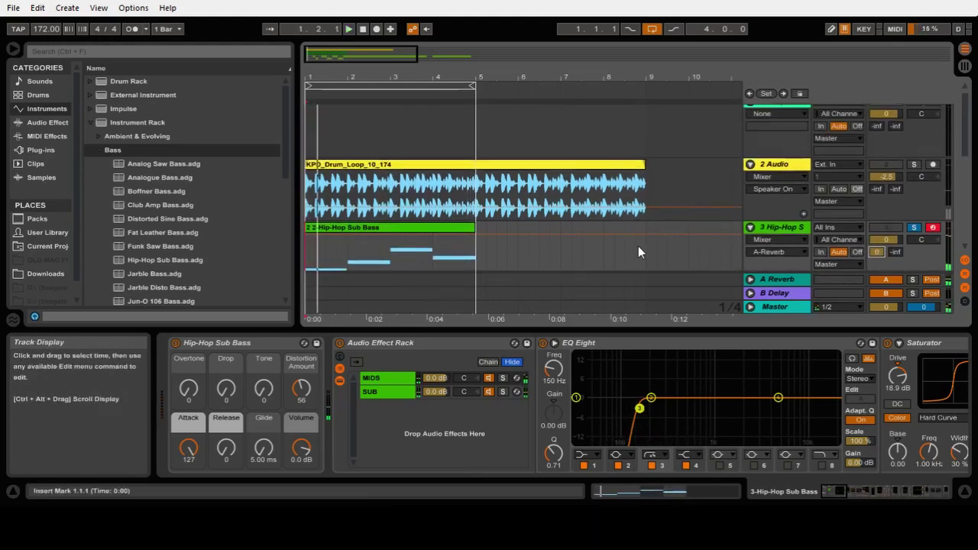
{"action": "scroll", "coordinate": [644, 234], "scroll_direction": "down", "scroll_amount": 3}
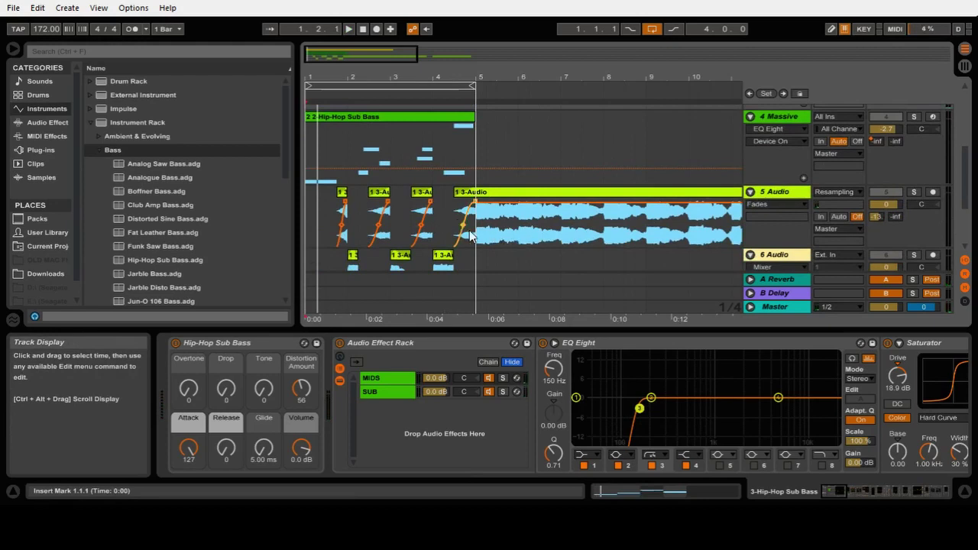
{"action": "left_click", "coordinate": [481, 240]}
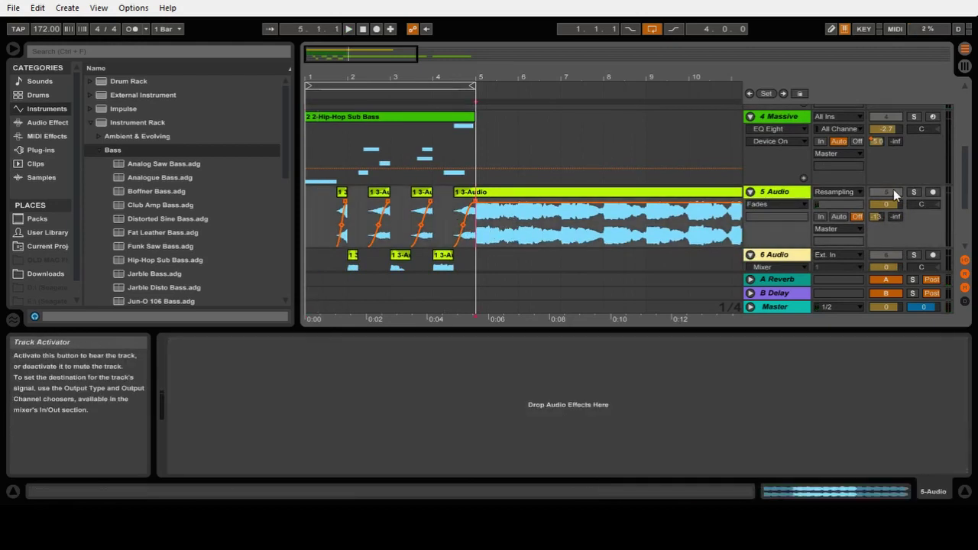
{"action": "left_click", "coordinate": [913, 191]}
{"action": "key", "text": "space"}
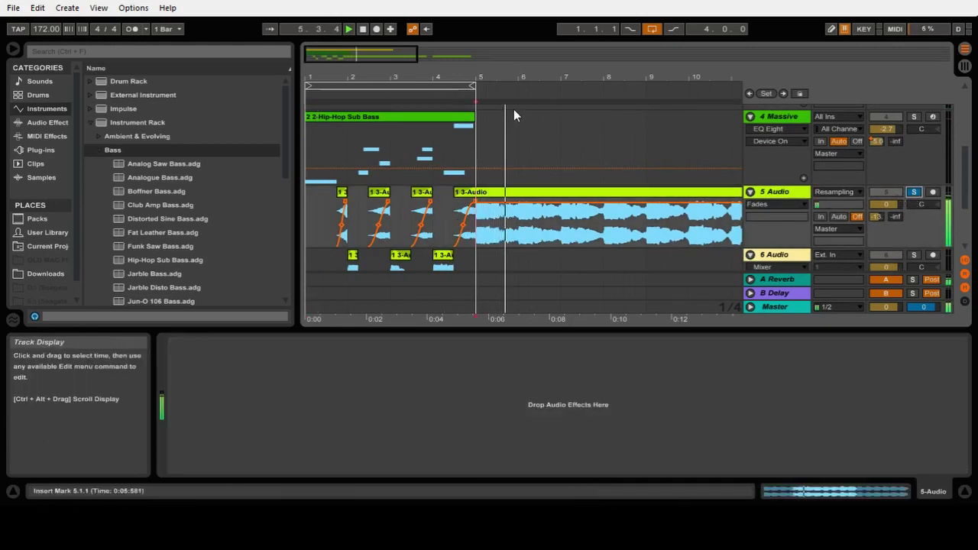
{"action": "left_click_drag", "start_coordinate": [373, 80], "coordinate": [374, 65]}
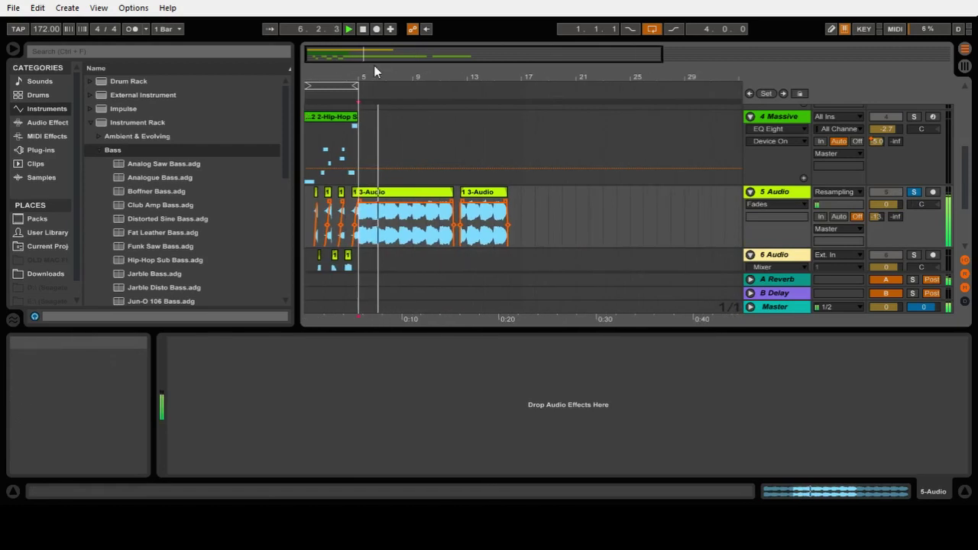
{"action": "left_click", "coordinate": [385, 197]}
{"action": "key", "text": "space"}
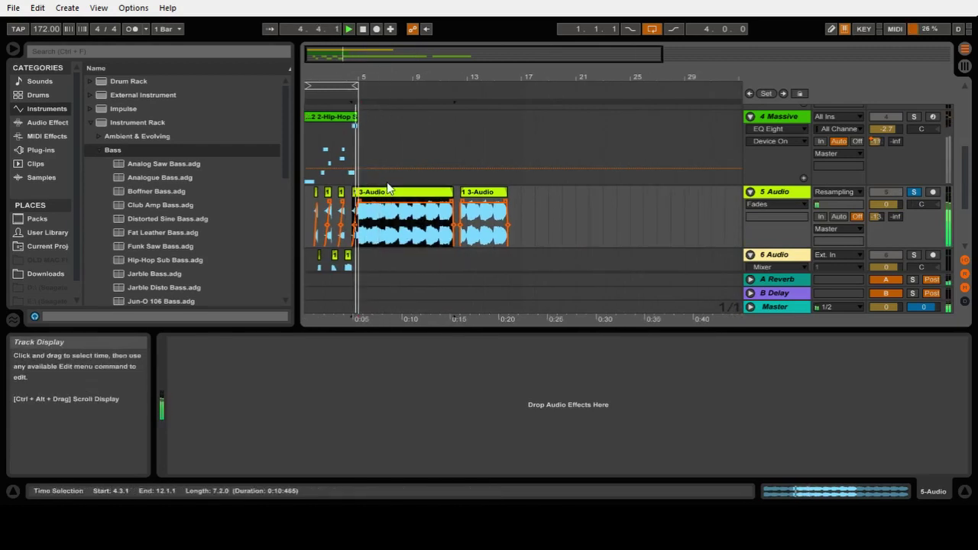
{"action": "left_click", "coordinate": [362, 238]}
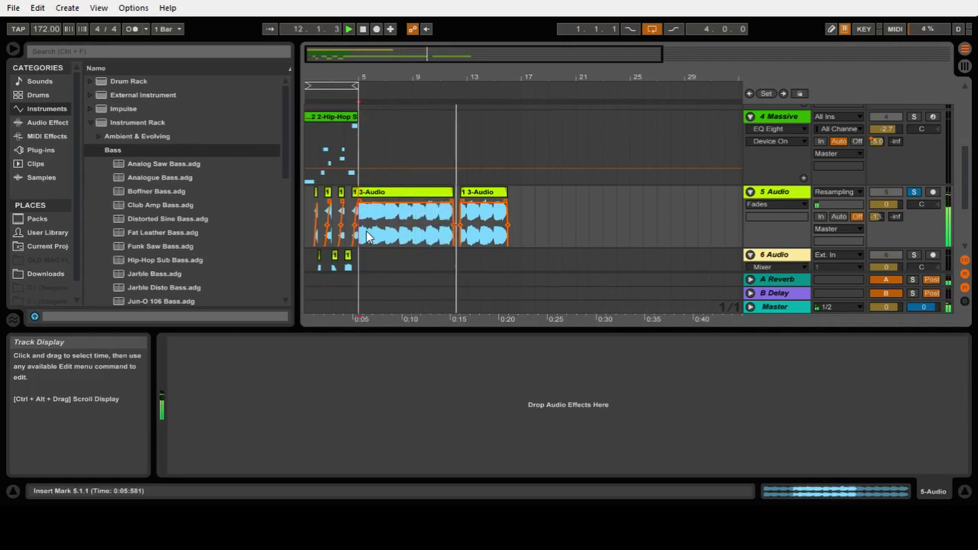
Step: Add a new empty audio track to the arrangement
{"action": "key", "text": "ctrl+shift+t"}
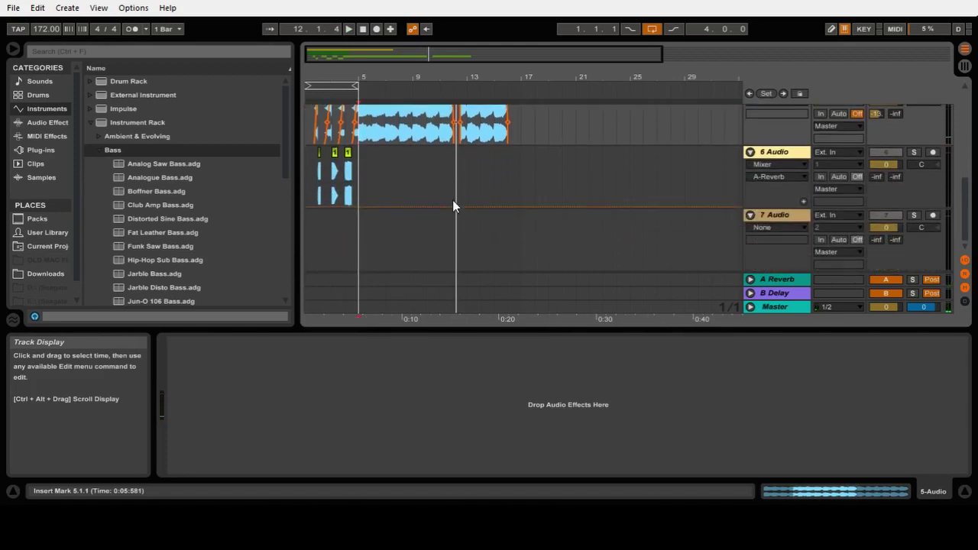
{"action": "scroll", "coordinate": [451, 198], "scroll_direction": "up", "scroll_amount": 1}
{"action": "mouse_move", "coordinate": [487, 76]}
{"action": "left_mouse_down"}
{"action": "mouse_move", "coordinate": [486, 107]}
{"action": "mouse_move", "coordinate": [487, 76]}
{"action": "left_mouse_up"}
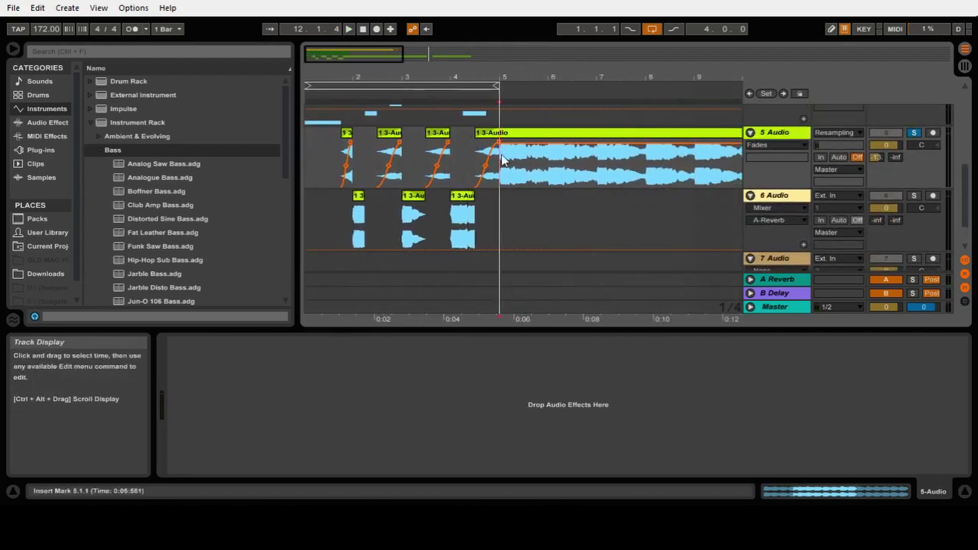
{"action": "scroll", "coordinate": [391, 159], "scroll_direction": "down", "scroll_amount": 1}
{"action": "scroll", "coordinate": [419, 114], "scroll_direction": "up", "scroll_amount": 4}
{"action": "scroll", "coordinate": [445, 113], "scroll_direction": "up", "scroll_amount": 1}
{"action": "scroll", "coordinate": [457, 114], "scroll_direction": "down", "scroll_amount": 2}
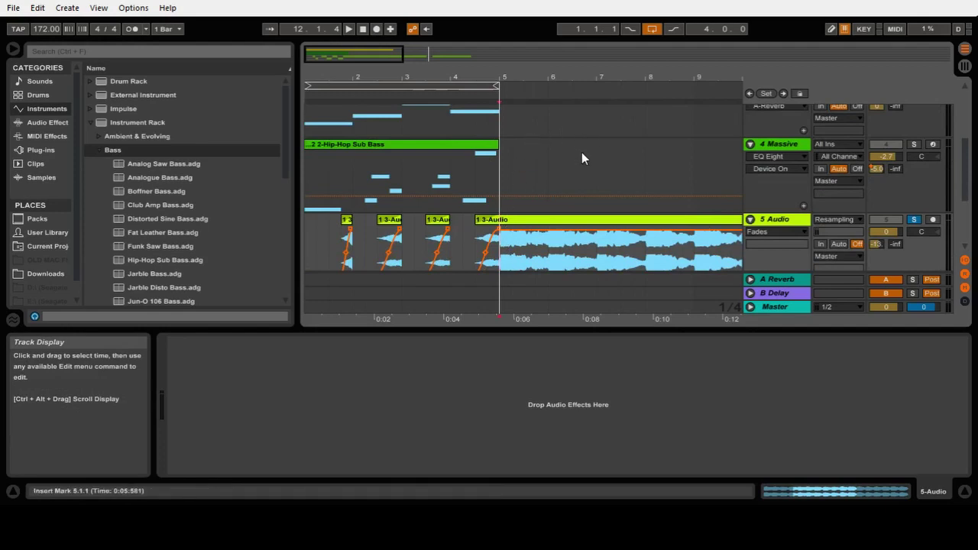
{"action": "scroll", "coordinate": [584, 153], "scroll_direction": "up", "scroll_amount": 3}
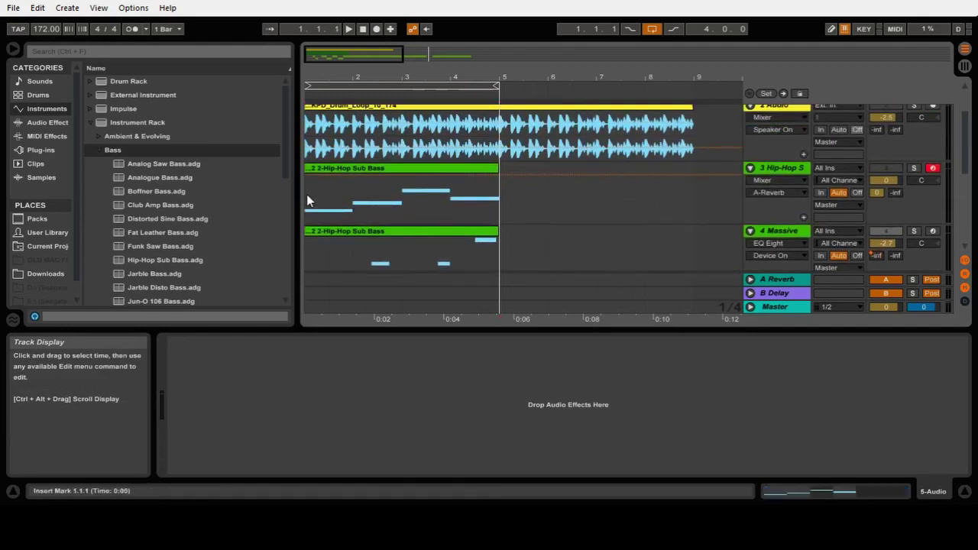
Step: Select the Hip-Hop Sub Bass and Massive tracks and start playback
{"action": "left_click", "coordinate": [306, 195]}
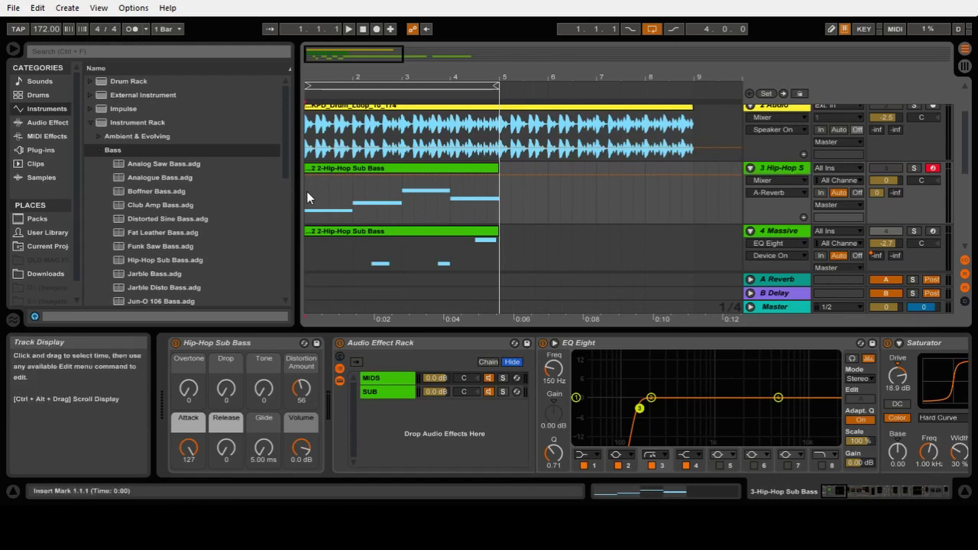
{"action": "left_click", "coordinate": [305, 255]}
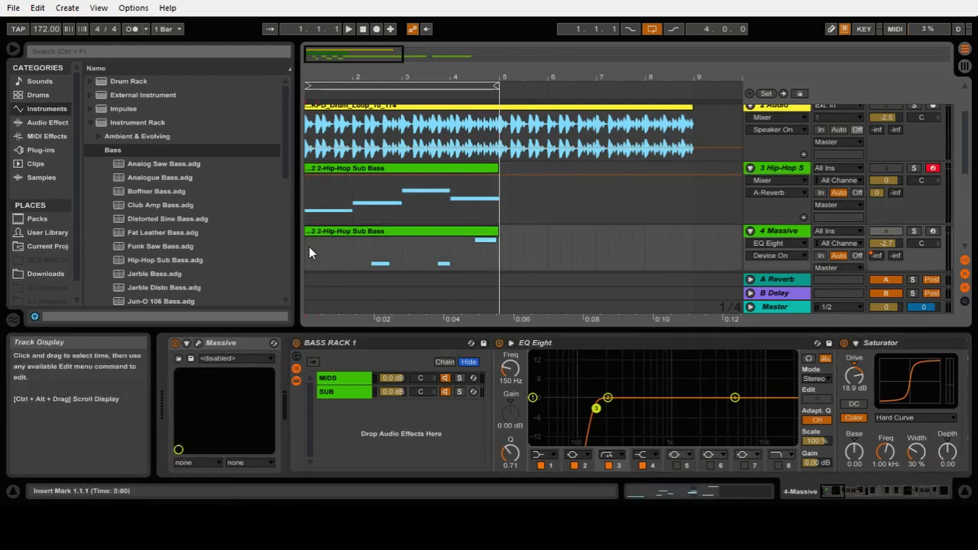
{"action": "key", "text": "space"}
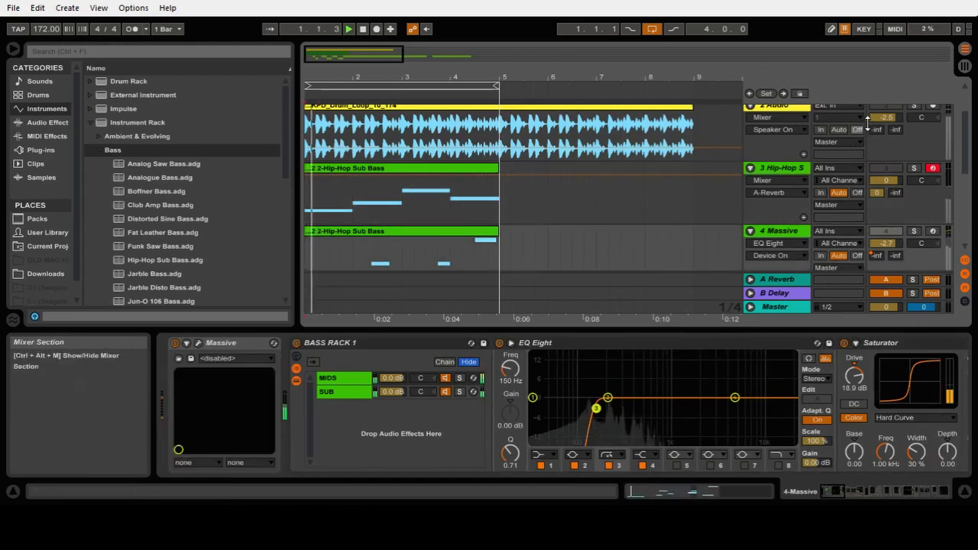
{"action": "scroll", "coordinate": [550, 153], "scroll_direction": "down", "scroll_amount": 2}
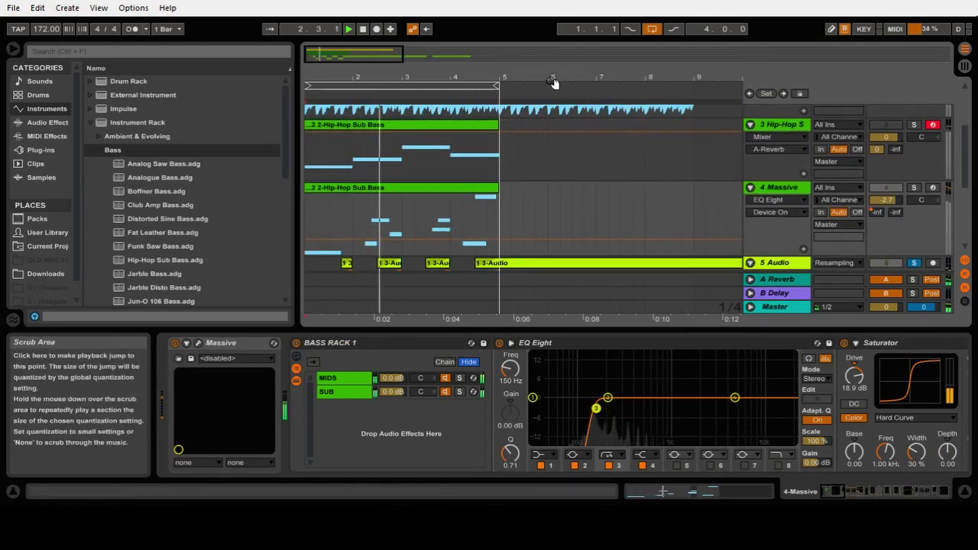
{"action": "scroll", "coordinate": [879, 229], "scroll_direction": "down", "scroll_amount": 1}
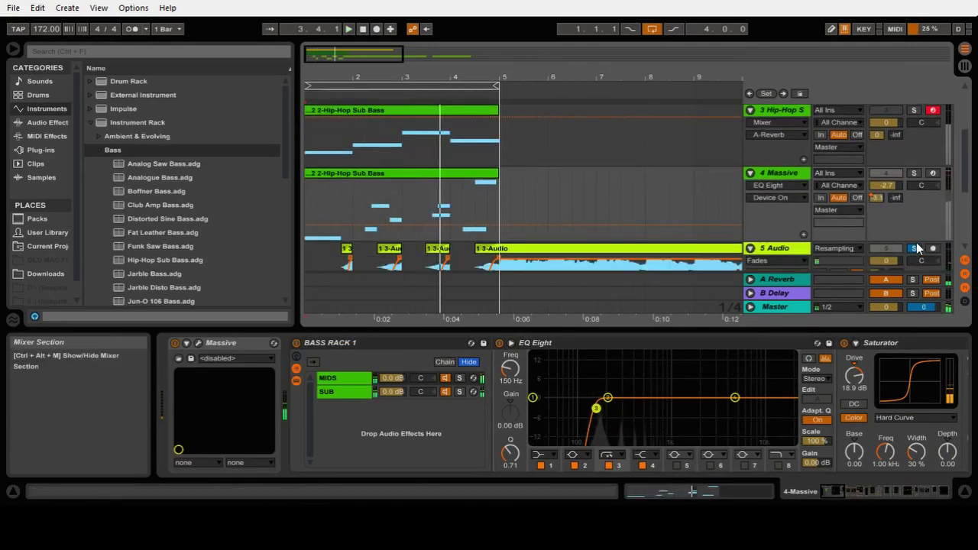
{"action": "scroll", "coordinate": [558, 236], "scroll_direction": "up", "scroll_amount": 3}
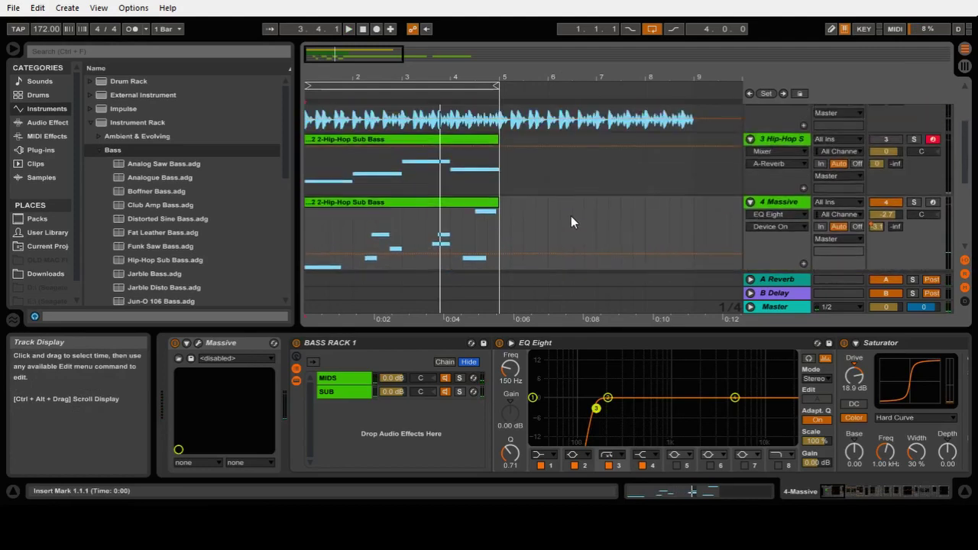
{"action": "scroll", "coordinate": [574, 209], "scroll_direction": "up", "scroll_amount": 1}
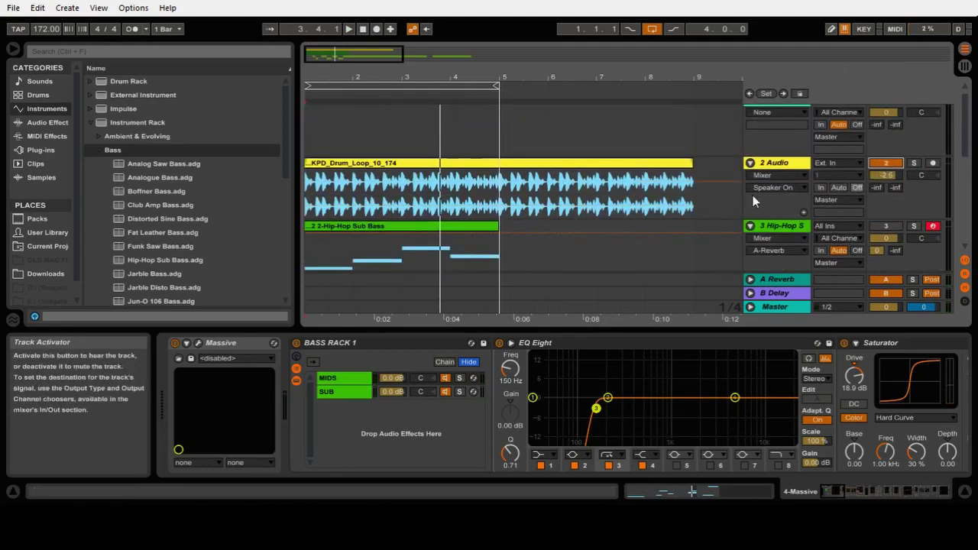
{"action": "scroll", "coordinate": [612, 203], "scroll_direction": "down", "scroll_amount": 8}
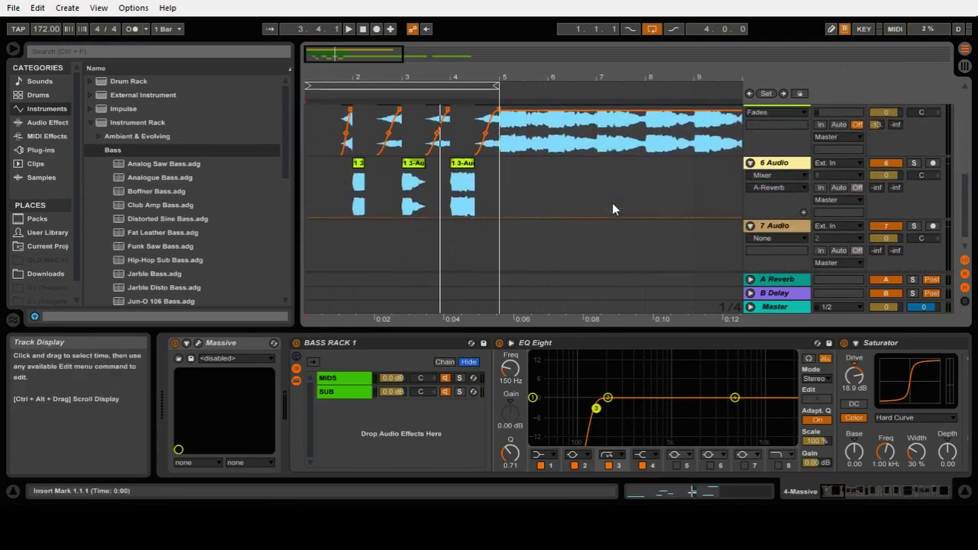
{"action": "scroll", "coordinate": [612, 202], "scroll_direction": "up", "scroll_amount": 10}
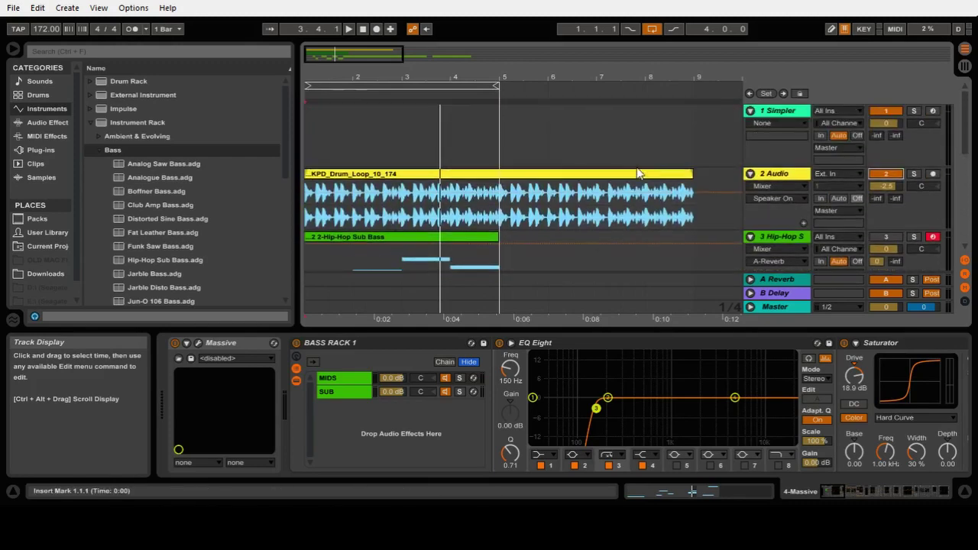
Step: Play the arrangement from the beginning while scrolling through the tracks
{"action": "key", "text": "space"}
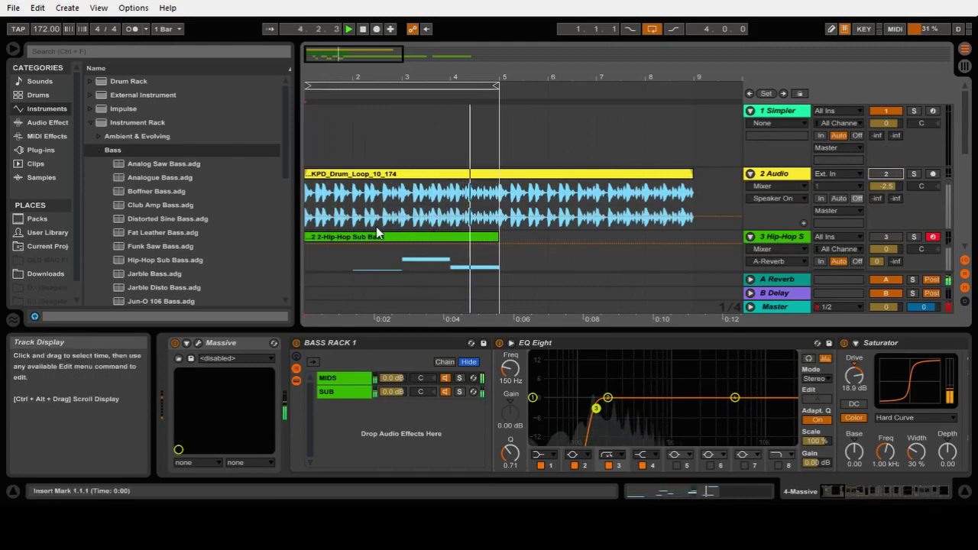
{"action": "scroll", "coordinate": [376, 226], "scroll_direction": "down", "scroll_amount": 6}
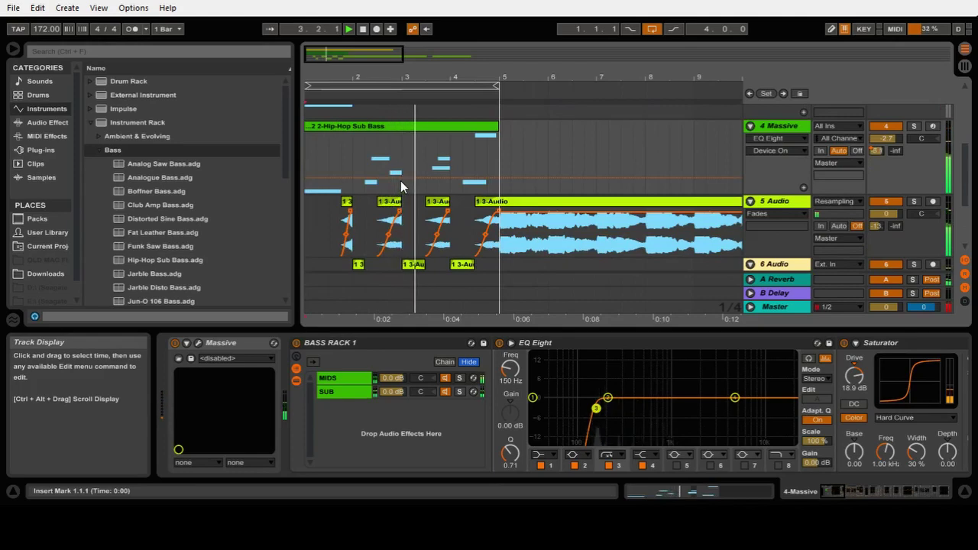
{"action": "scroll", "coordinate": [548, 144], "scroll_direction": "down", "scroll_amount": 2}
{"action": "scroll", "coordinate": [598, 144], "scroll_direction": "up", "scroll_amount": 5}
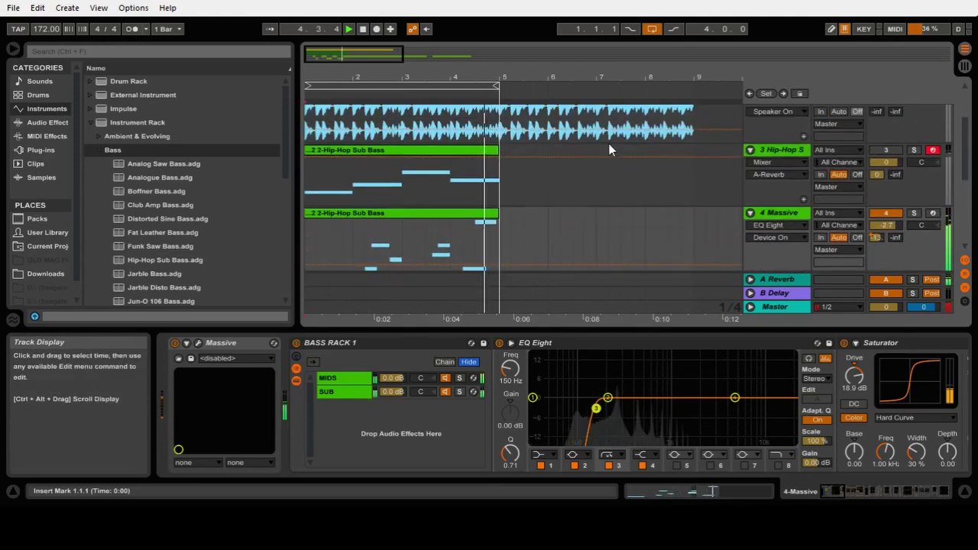
{"action": "scroll", "coordinate": [890, 164], "scroll_direction": "up", "scroll_amount": 2}
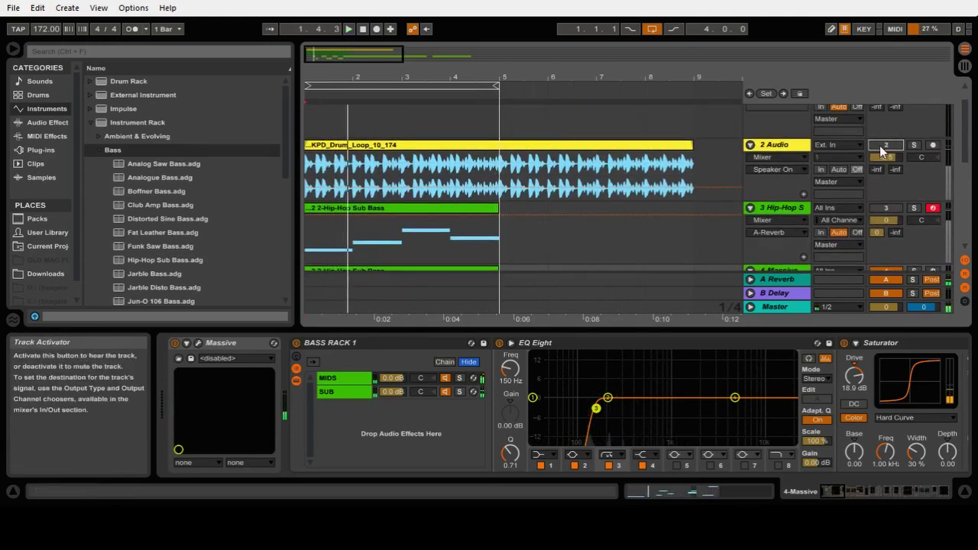
Step: Turn the 2 Audio drum loop back on, restart playback, and hide Detail View
{"action": "left_click", "coordinate": [877, 145]}
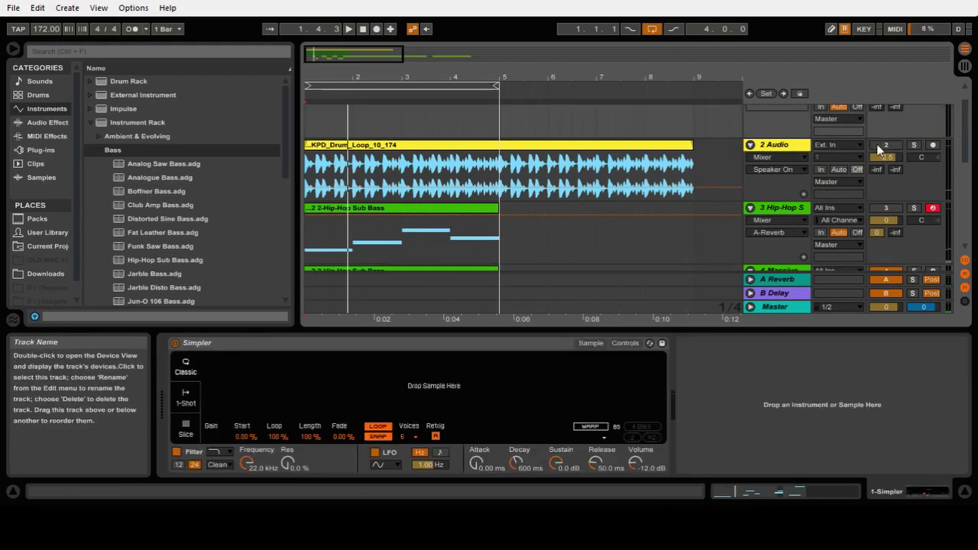
{"action": "left_click", "coordinate": [876, 143]}
{"action": "key", "text": "space"}
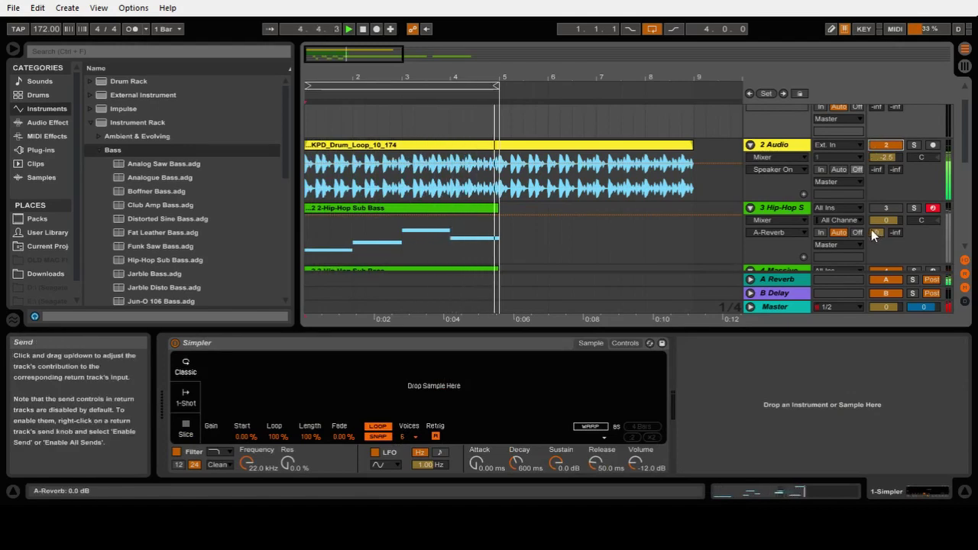
{"action": "left_click", "coordinate": [963, 493]}
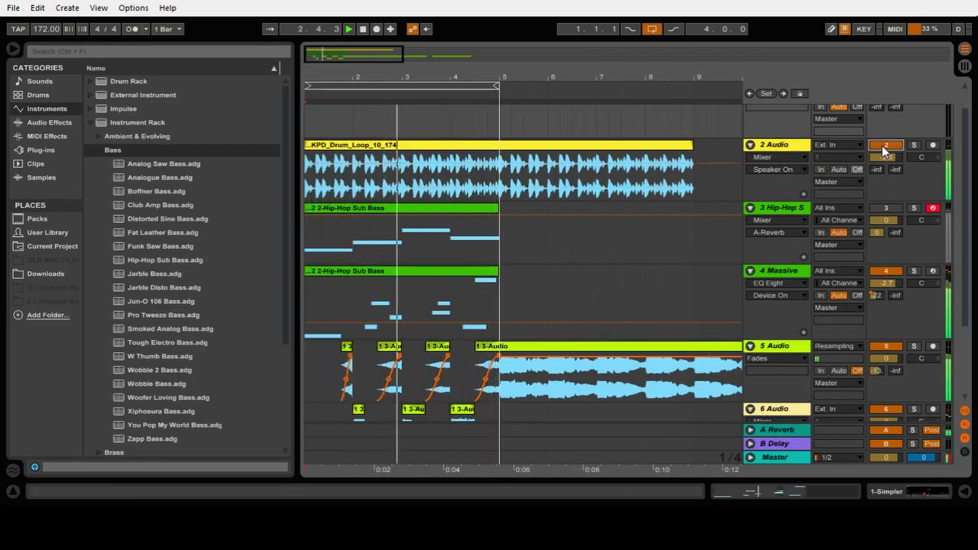
Step: Mute and unmute the 4 Massive and 6 Audio tracks in turn, leaving 4 Massive muted
{"action": "left_click", "coordinate": [885, 271]}
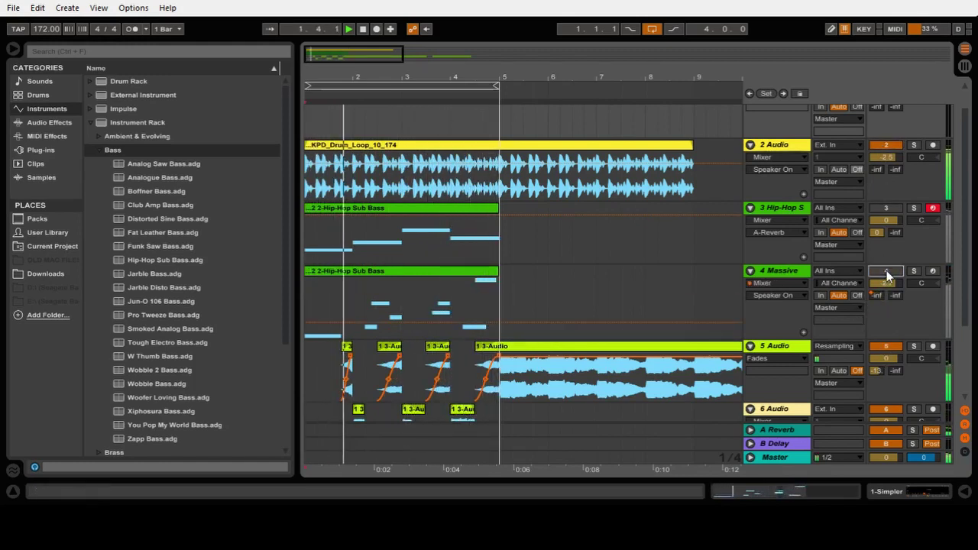
{"action": "left_click", "coordinate": [886, 271]}
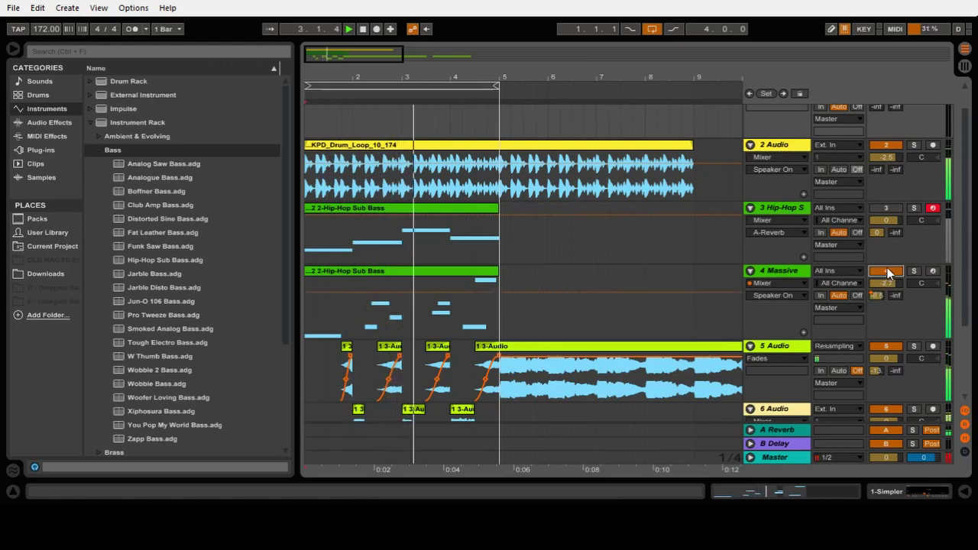
{"action": "scroll", "coordinate": [891, 284], "scroll_direction": "down", "scroll_amount": 1}
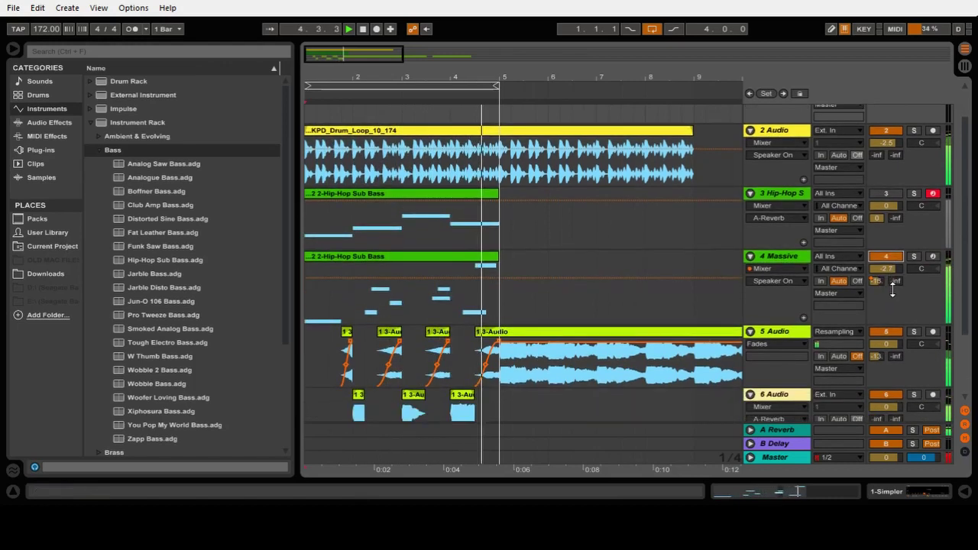
{"action": "scroll", "coordinate": [892, 290], "scroll_direction": "down", "scroll_amount": 1}
{"action": "left_click", "coordinate": [882, 381]}
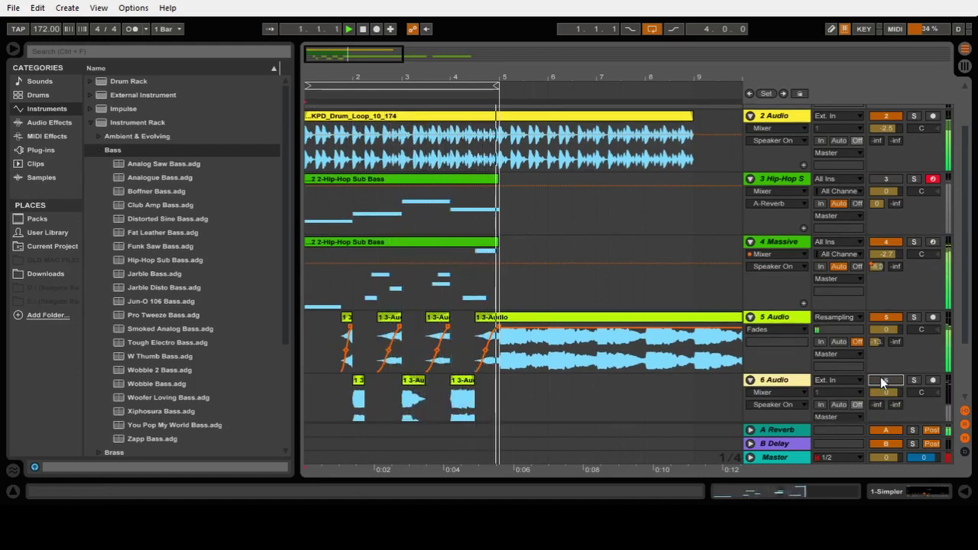
{"action": "left_click", "coordinate": [882, 380]}
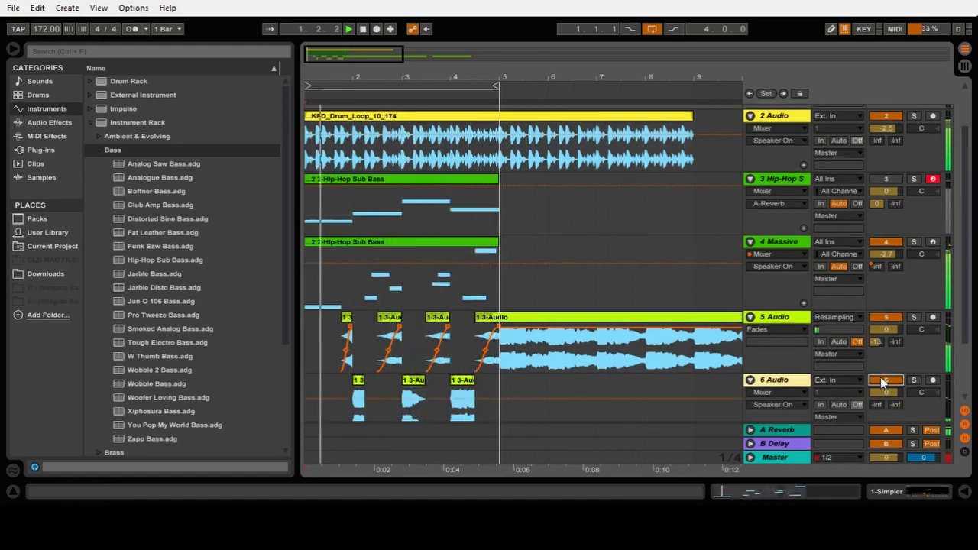
{"action": "left_click", "coordinate": [886, 241]}
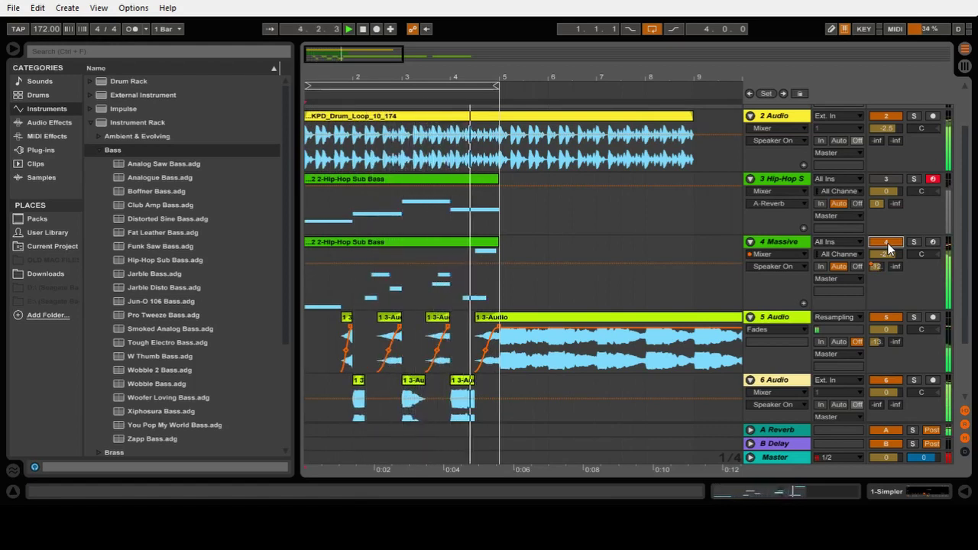
Step: Stop playback, insert the 7 Audio track, and zoom into bars 1–5
{"action": "key", "text": "space"}
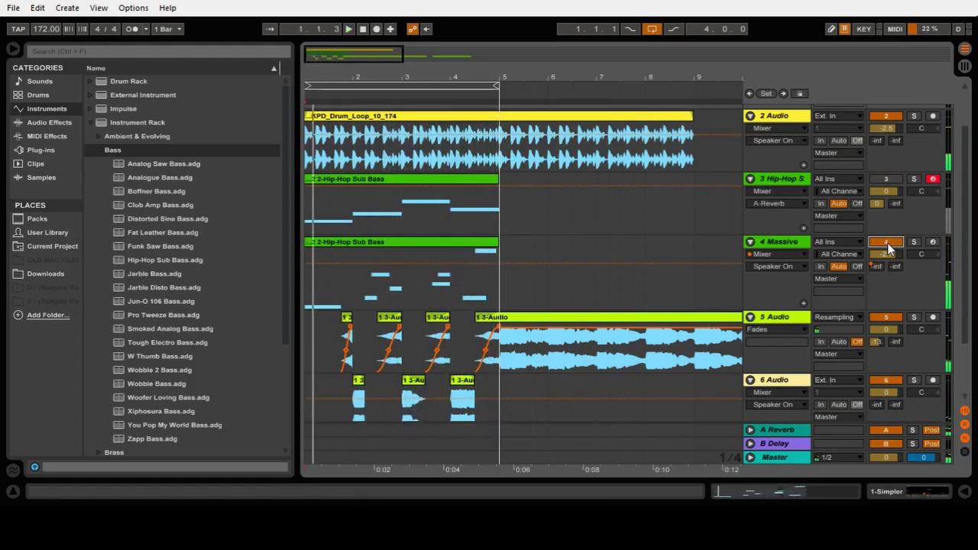
{"action": "key", "text": "ctrl+t"}
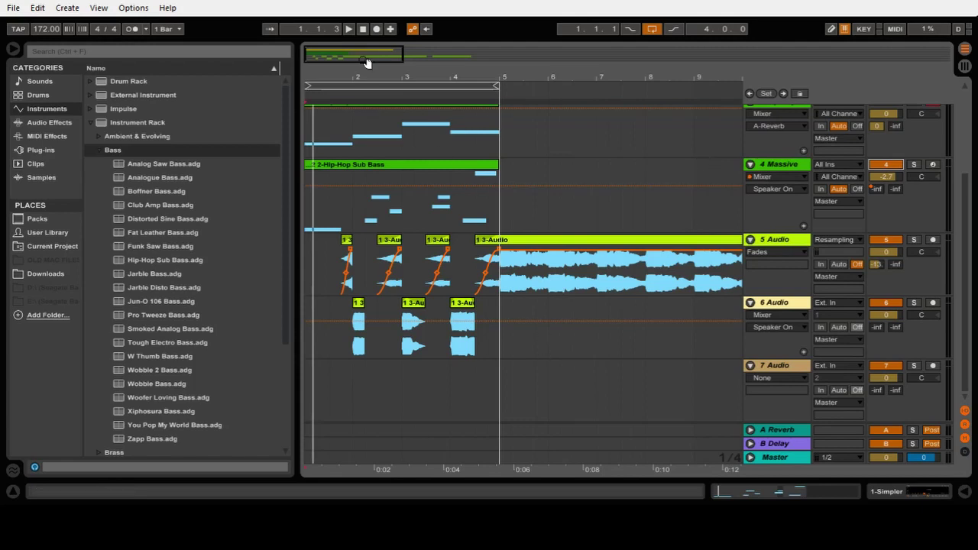
{"action": "mouse_move", "coordinate": [352, 74]}
{"action": "left_mouse_down"}
{"action": "mouse_move", "coordinate": [351, 104]}
{"action": "mouse_move", "coordinate": [352, 84]}
{"action": "left_mouse_up"}
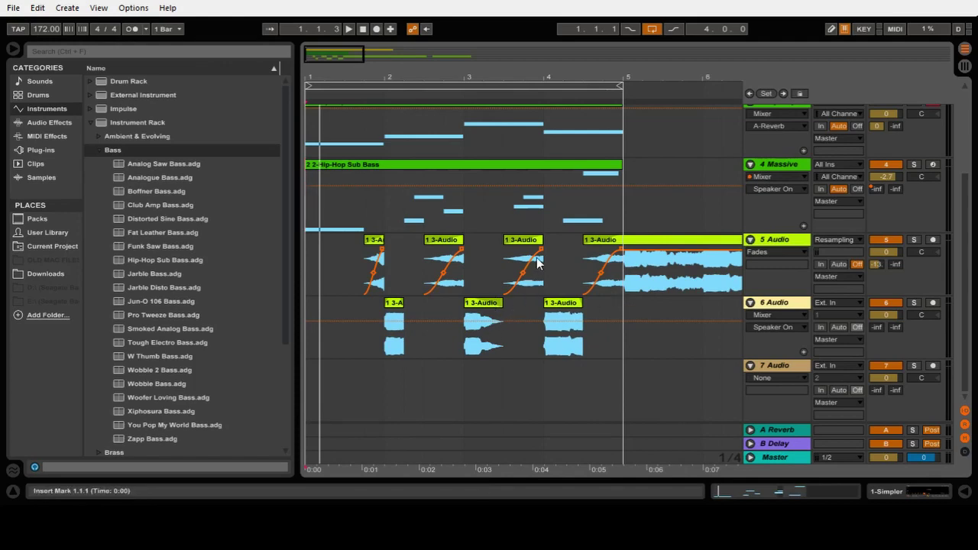
{"action": "scroll", "coordinate": [541, 247], "scroll_direction": "up", "scroll_amount": 4}
{"action": "scroll", "coordinate": [544, 242], "scroll_direction": "up", "scroll_amount": 1}
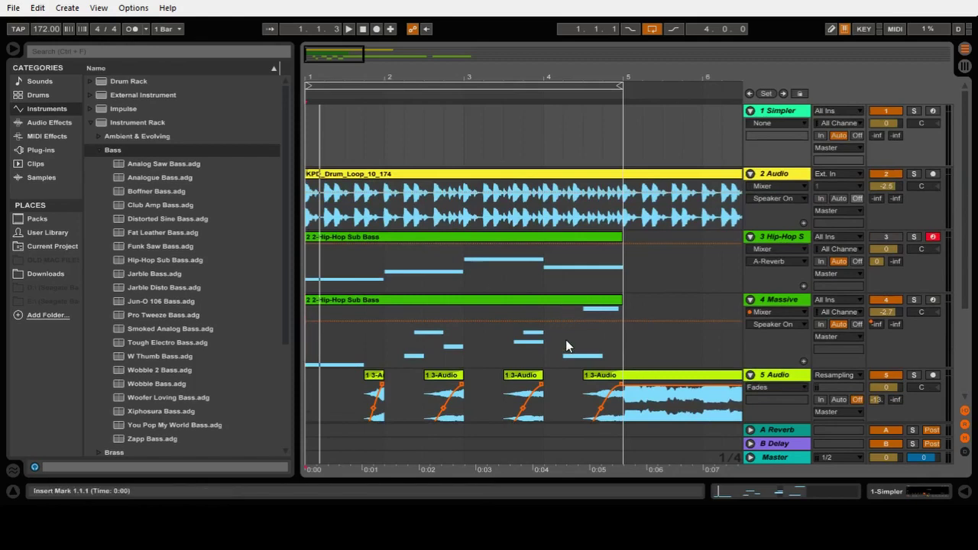
{"action": "scroll", "coordinate": [571, 369], "scroll_direction": "down", "scroll_amount": 5}
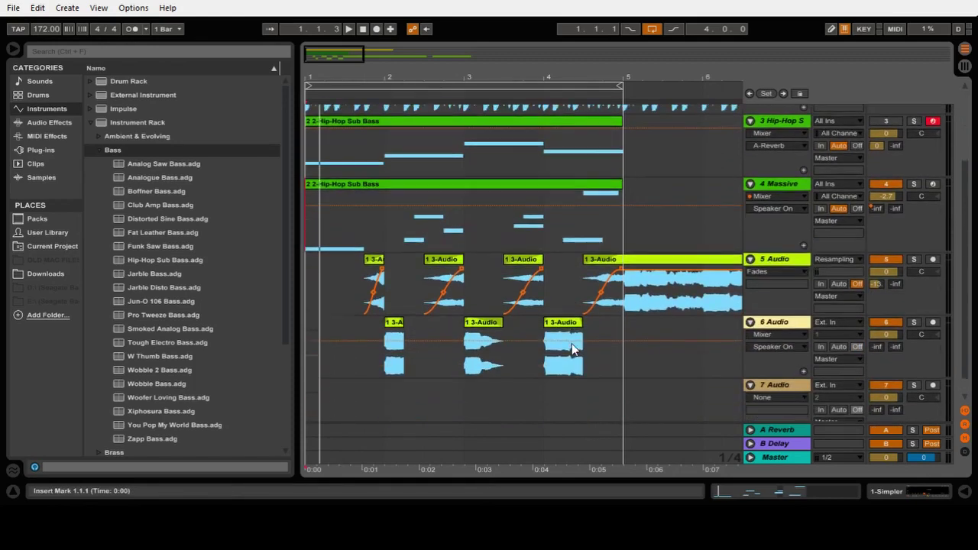